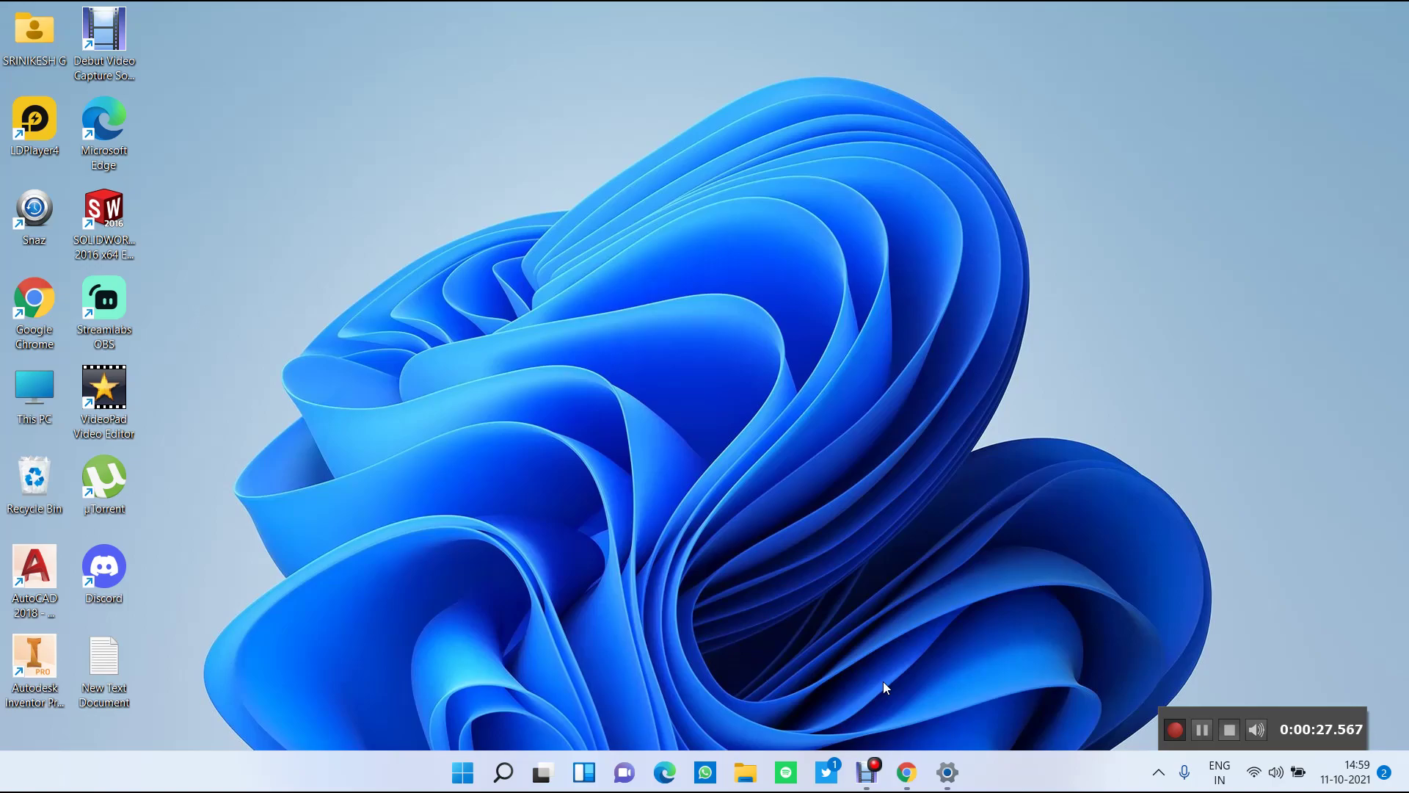
Switch to Chrome and look through the Windows 11 upgrade page, ending at the Check for compatibility section.
left_click(907, 771)
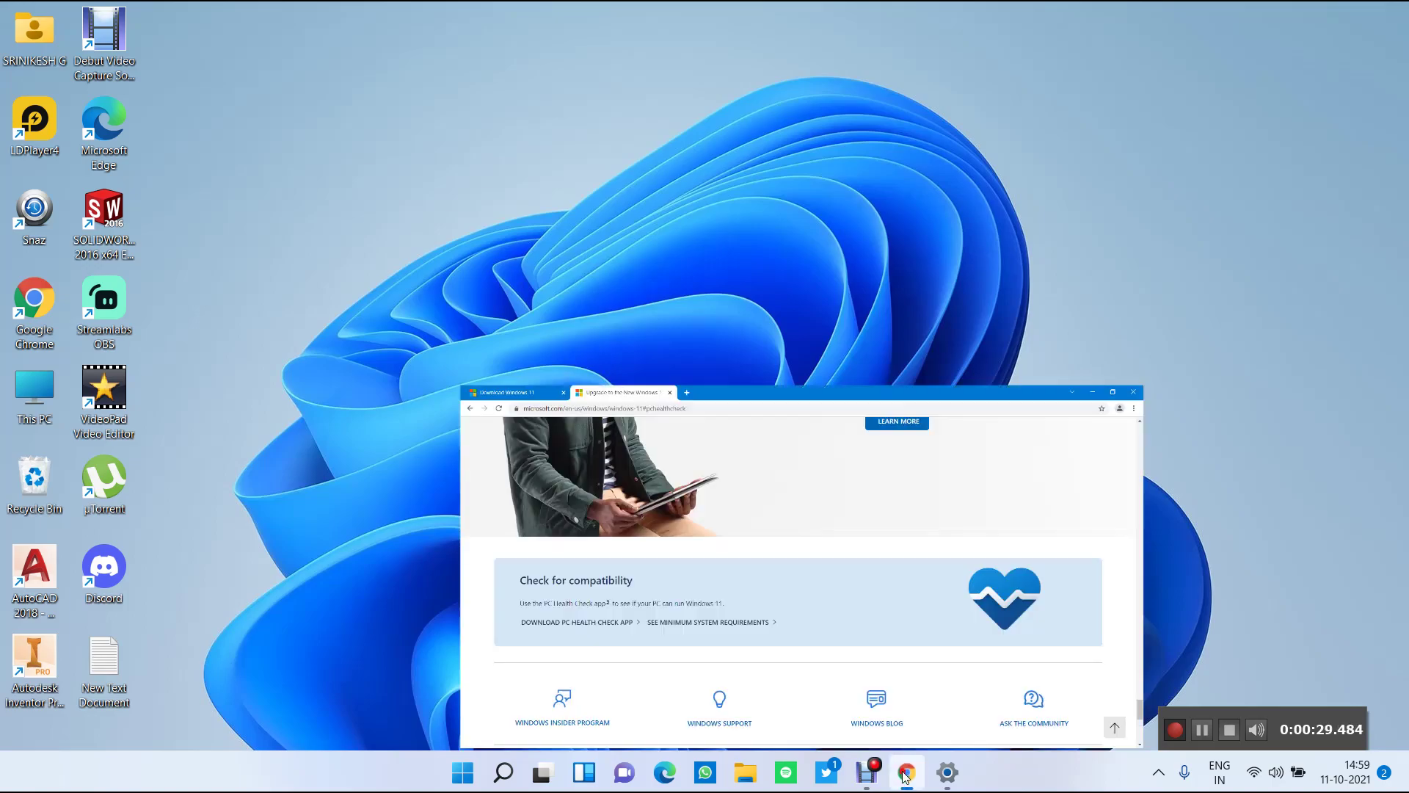
scroll(594, 599, "up", 4)
scroll(594, 598, "up", 2)
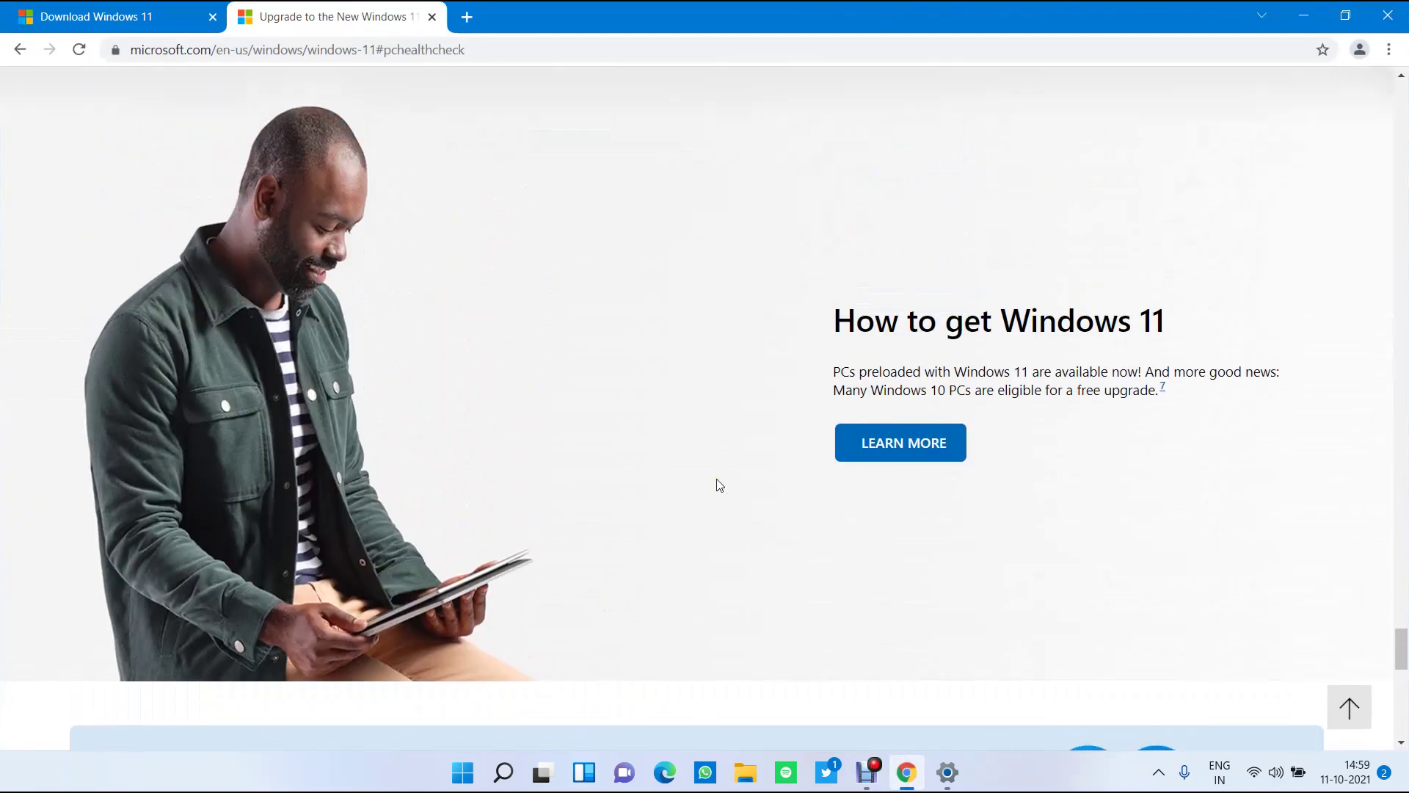
scroll(719, 484, "up", 3)
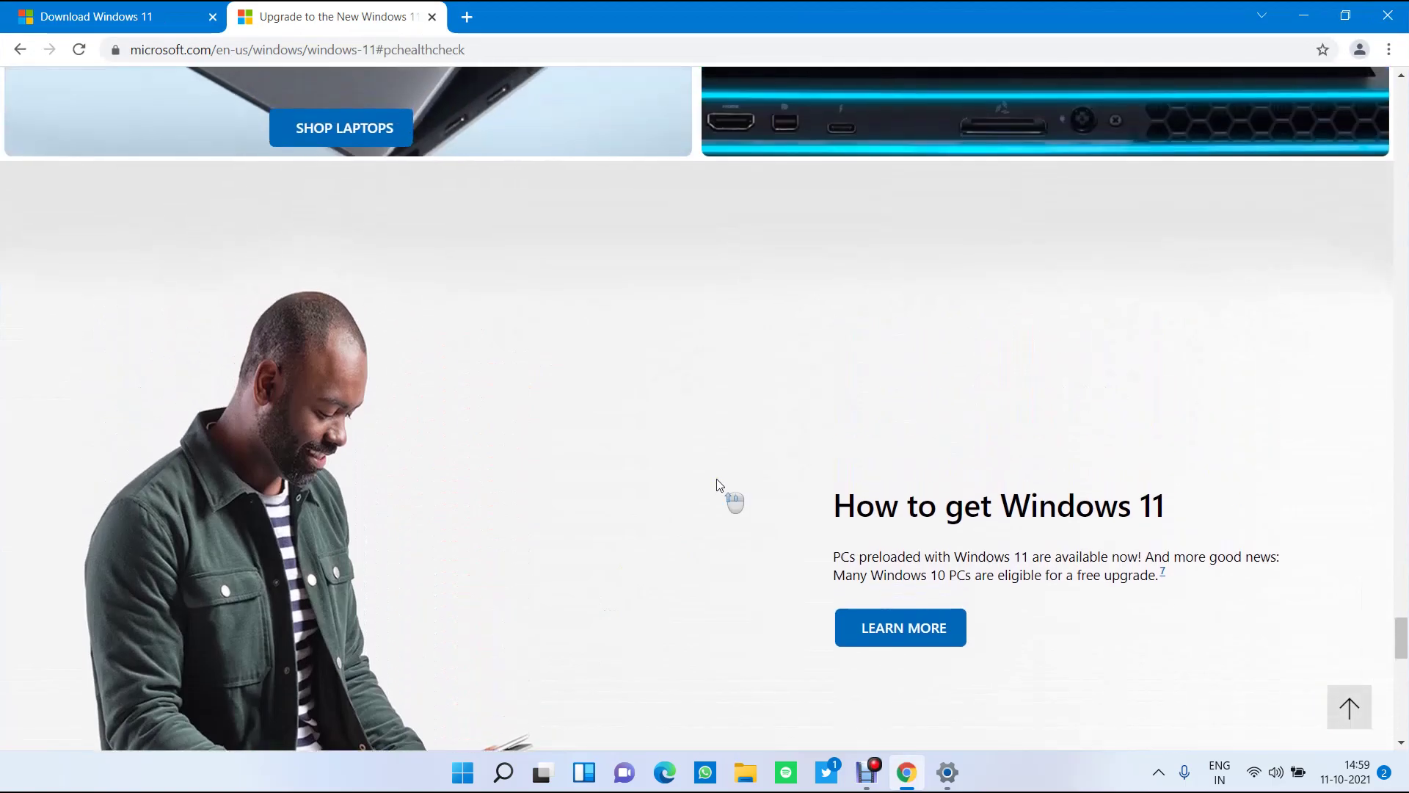
scroll(717, 485, "up", 15)
scroll(718, 483, "up", 10)
scroll(718, 483, "down", 5)
scroll(718, 483, "down", 15)
scroll(718, 483, "up", 8)
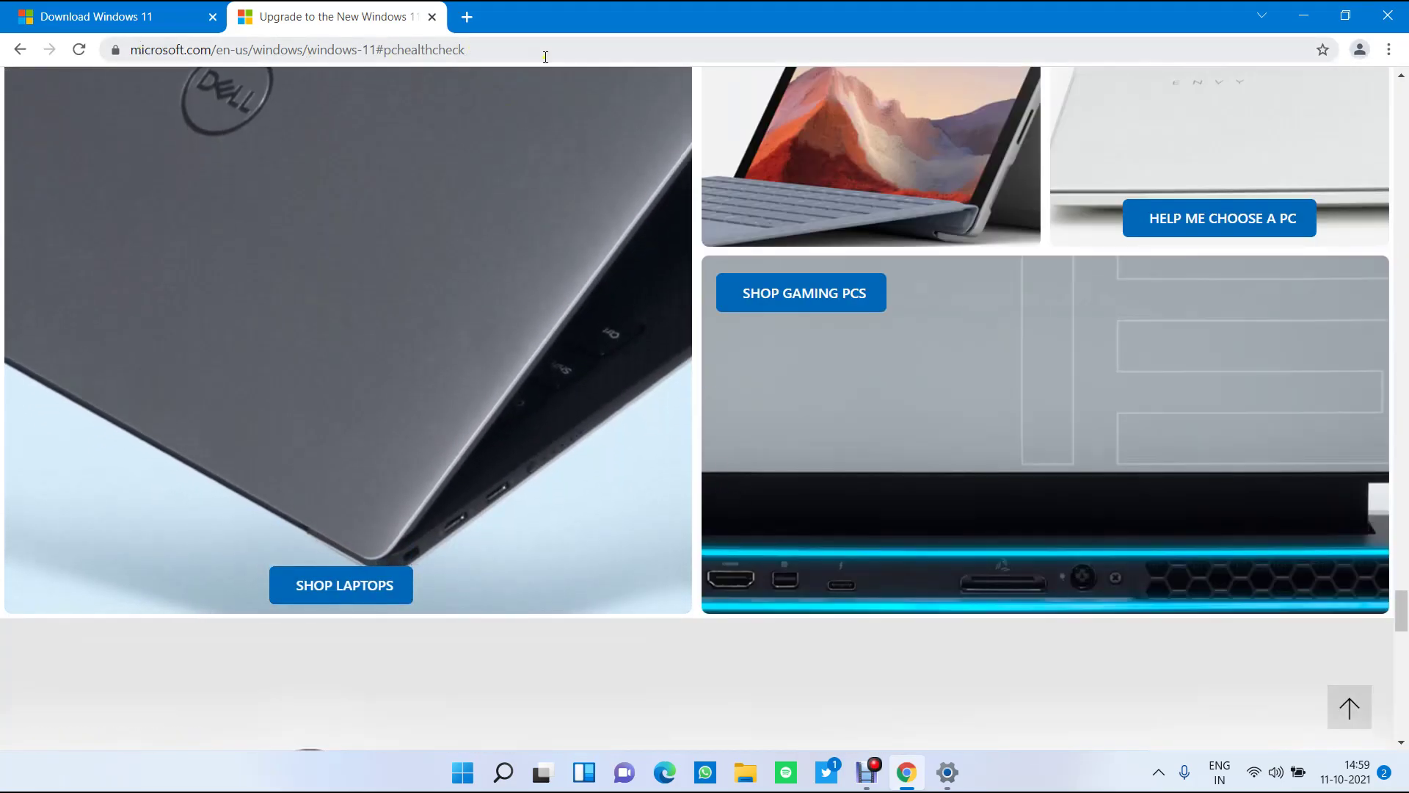
scroll(308, 473, "down", 4)
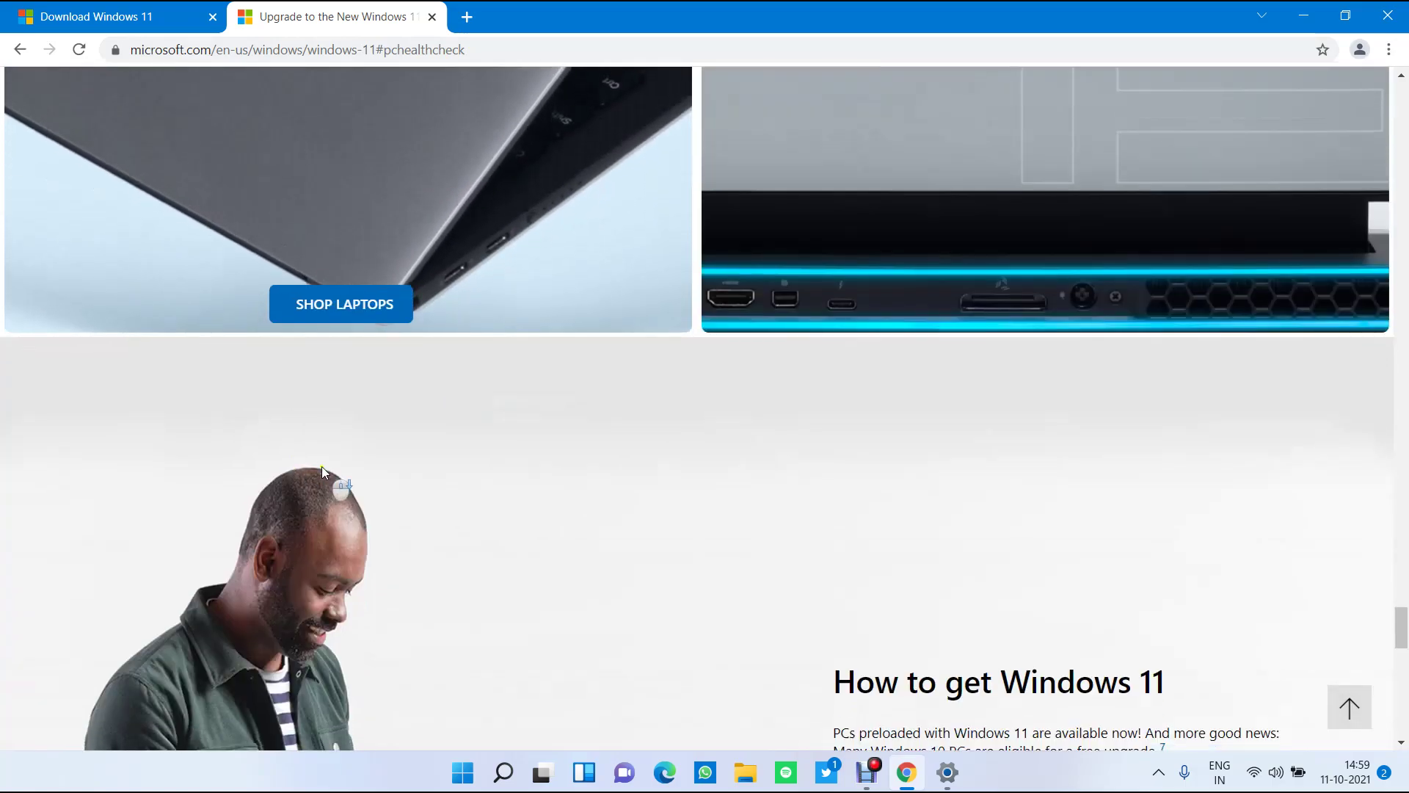
scroll(322, 470, "down", 10)
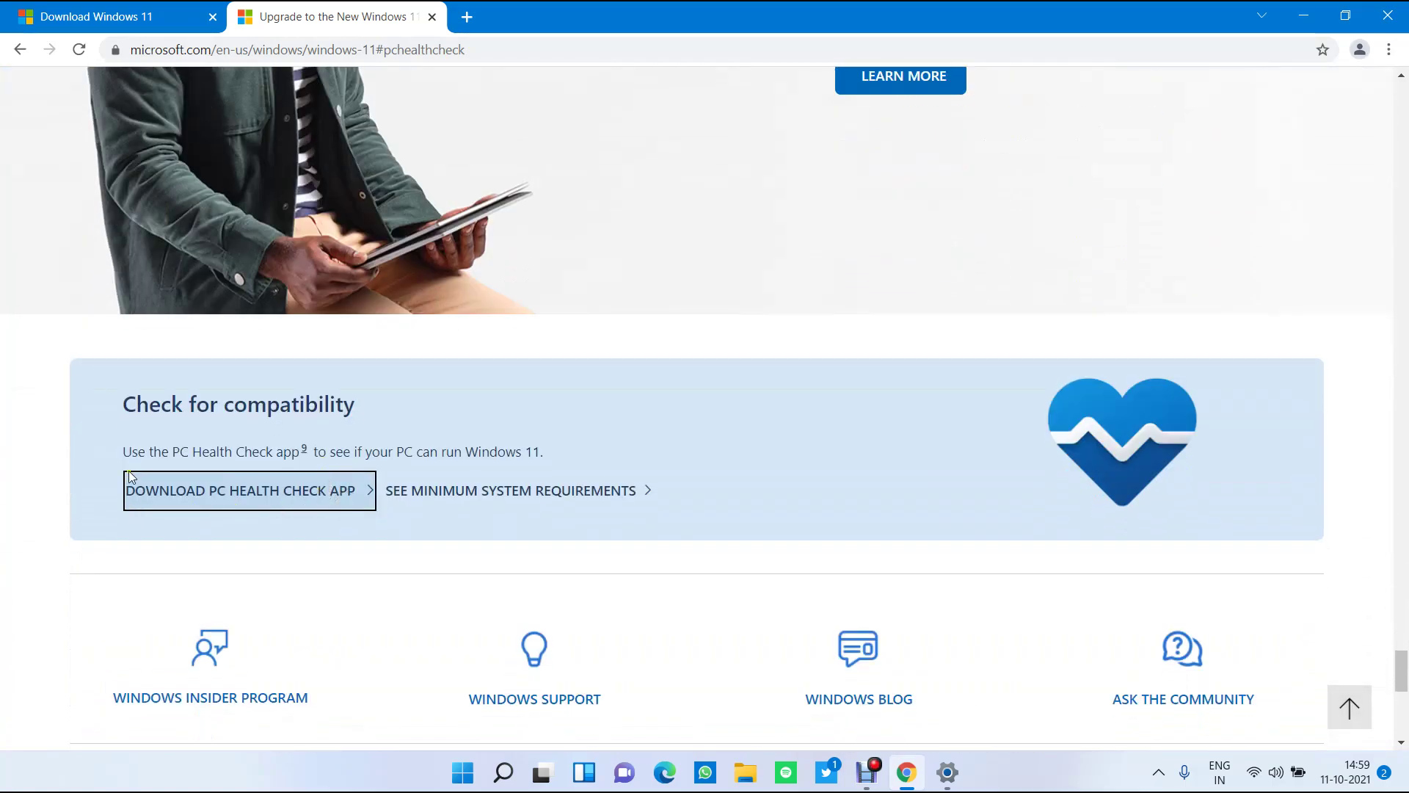
Download the PC Health Check app from the compatibility section and open its installer.
left_click(250, 496)
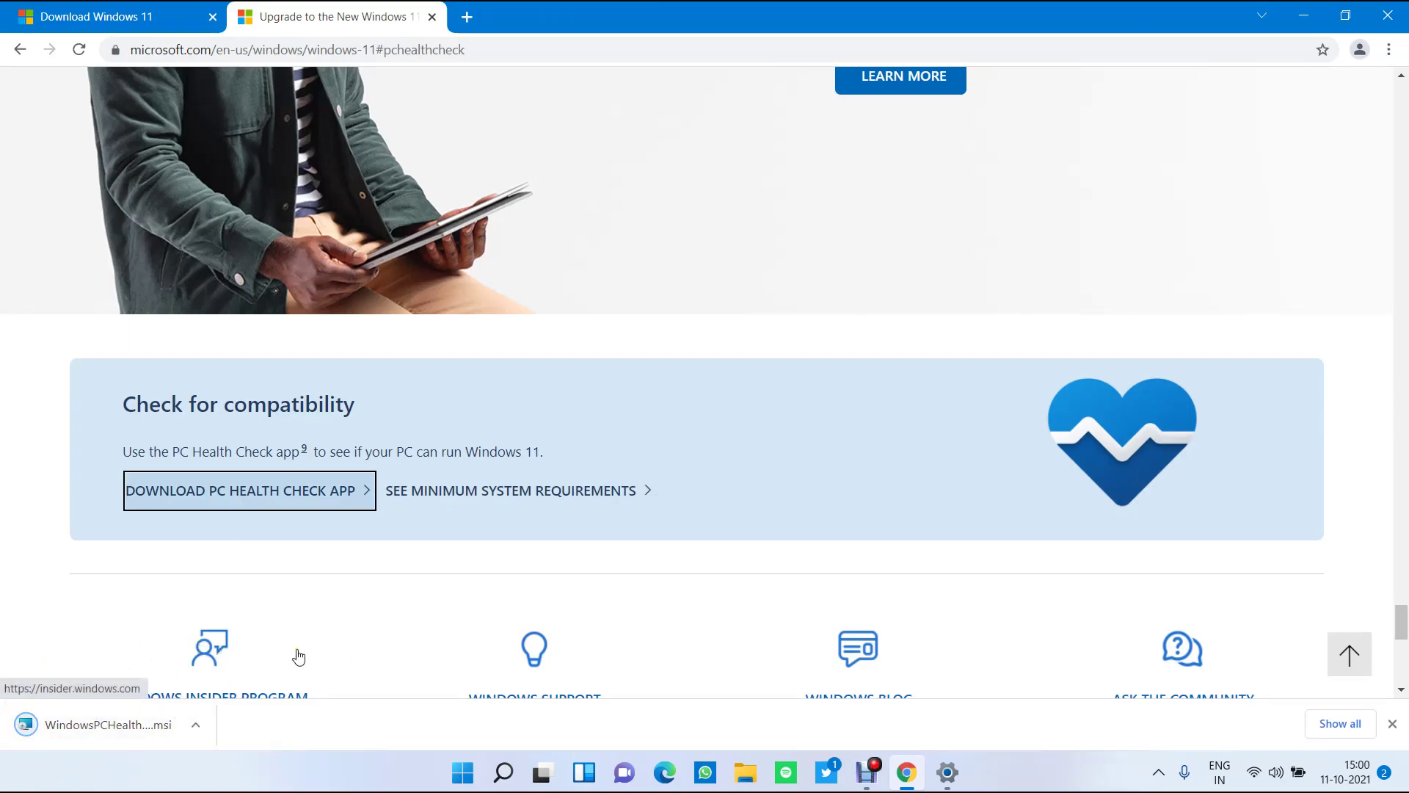
left_click(197, 734)
left_click(246, 611)
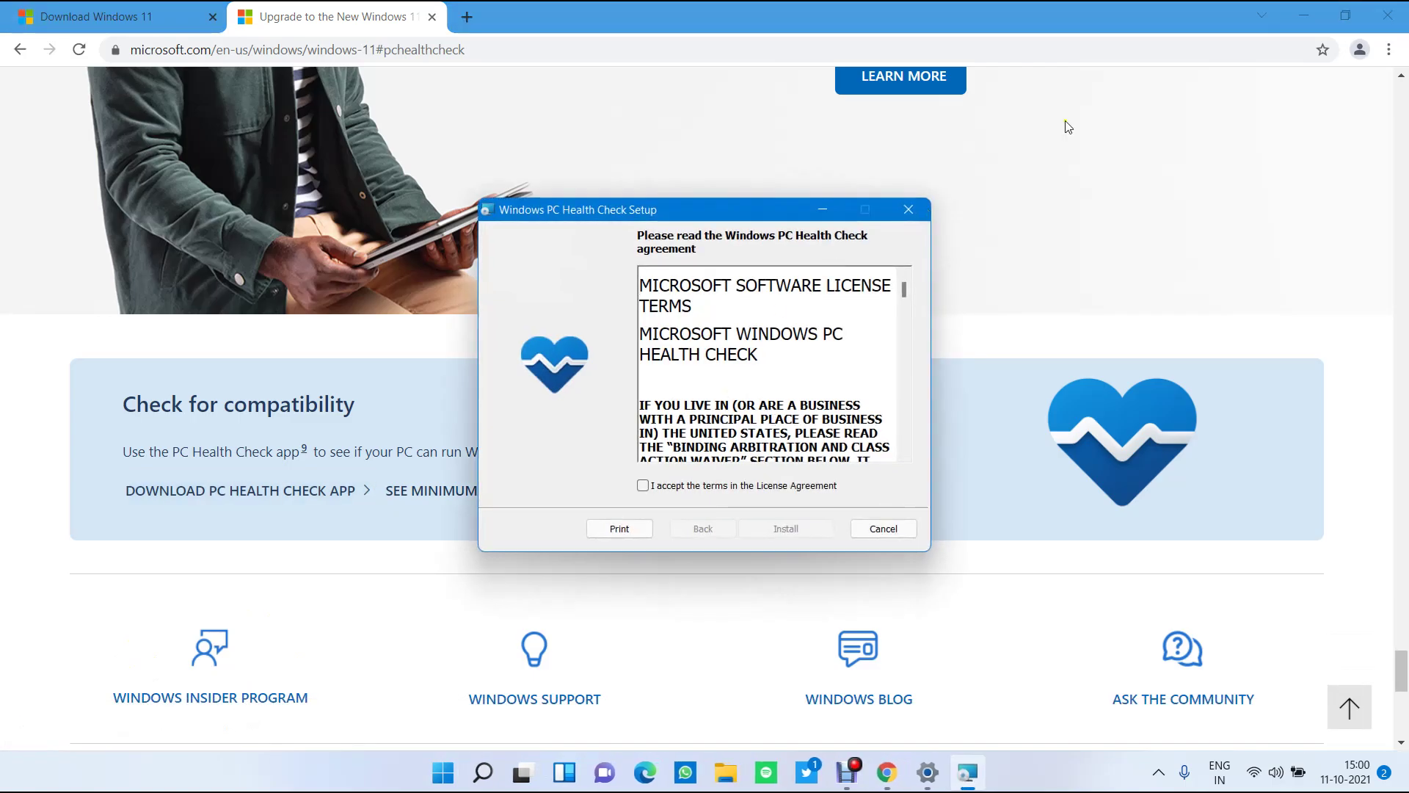
Minimize the browser and accept the license terms in the Windows PC Health Check setup.
left_click(1301, 10)
left_click(643, 485)
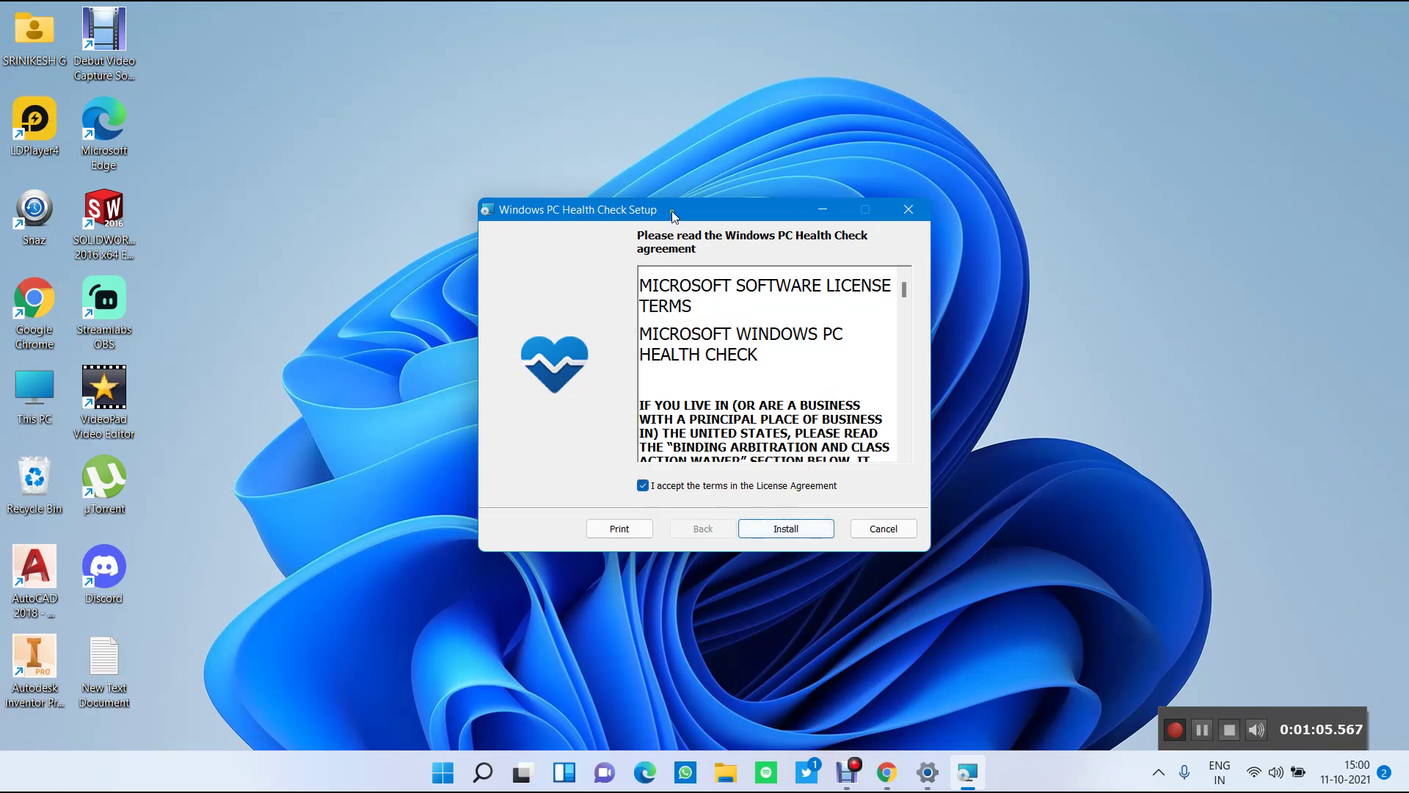
left_click_drag(672, 211, 686, 205)
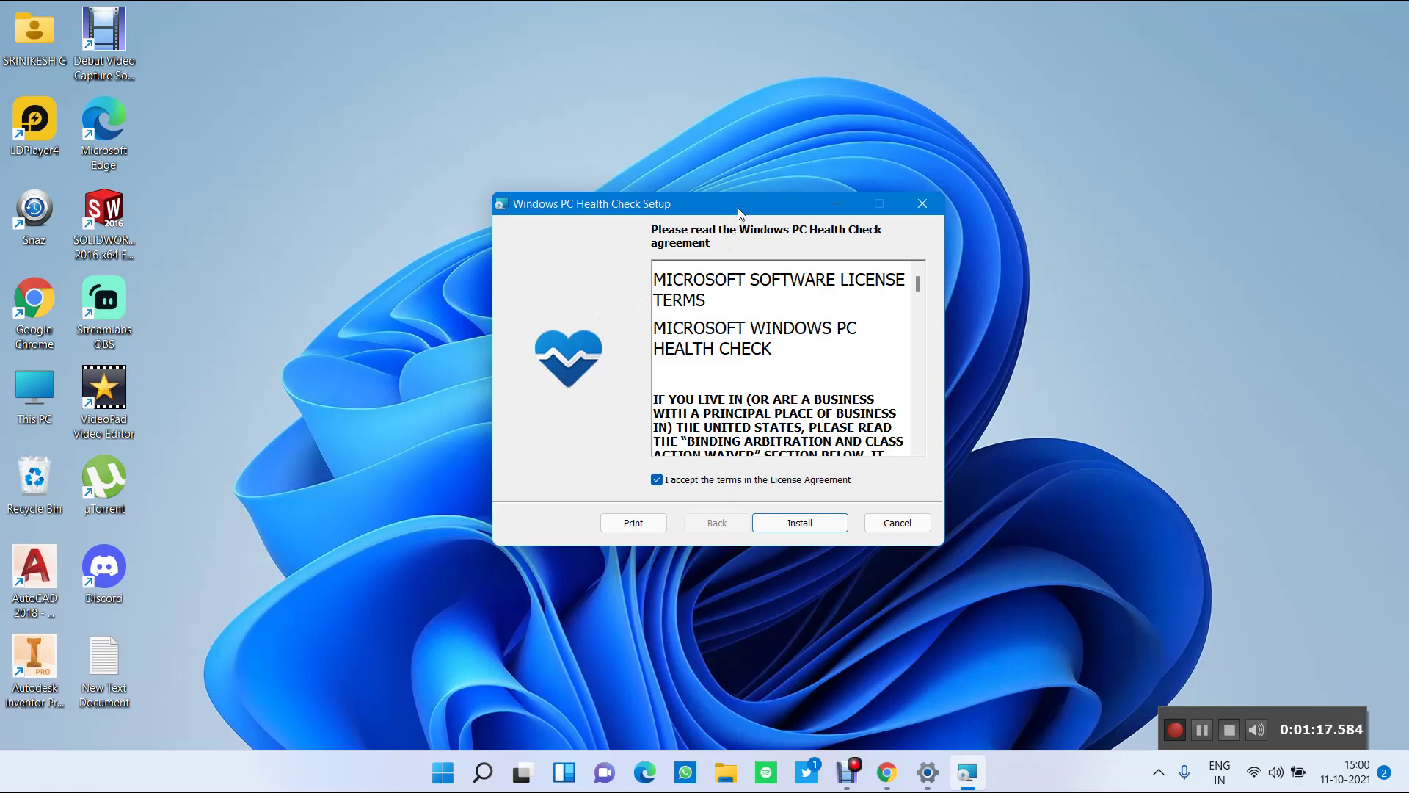
left_click_drag(738, 210, 730, 213)
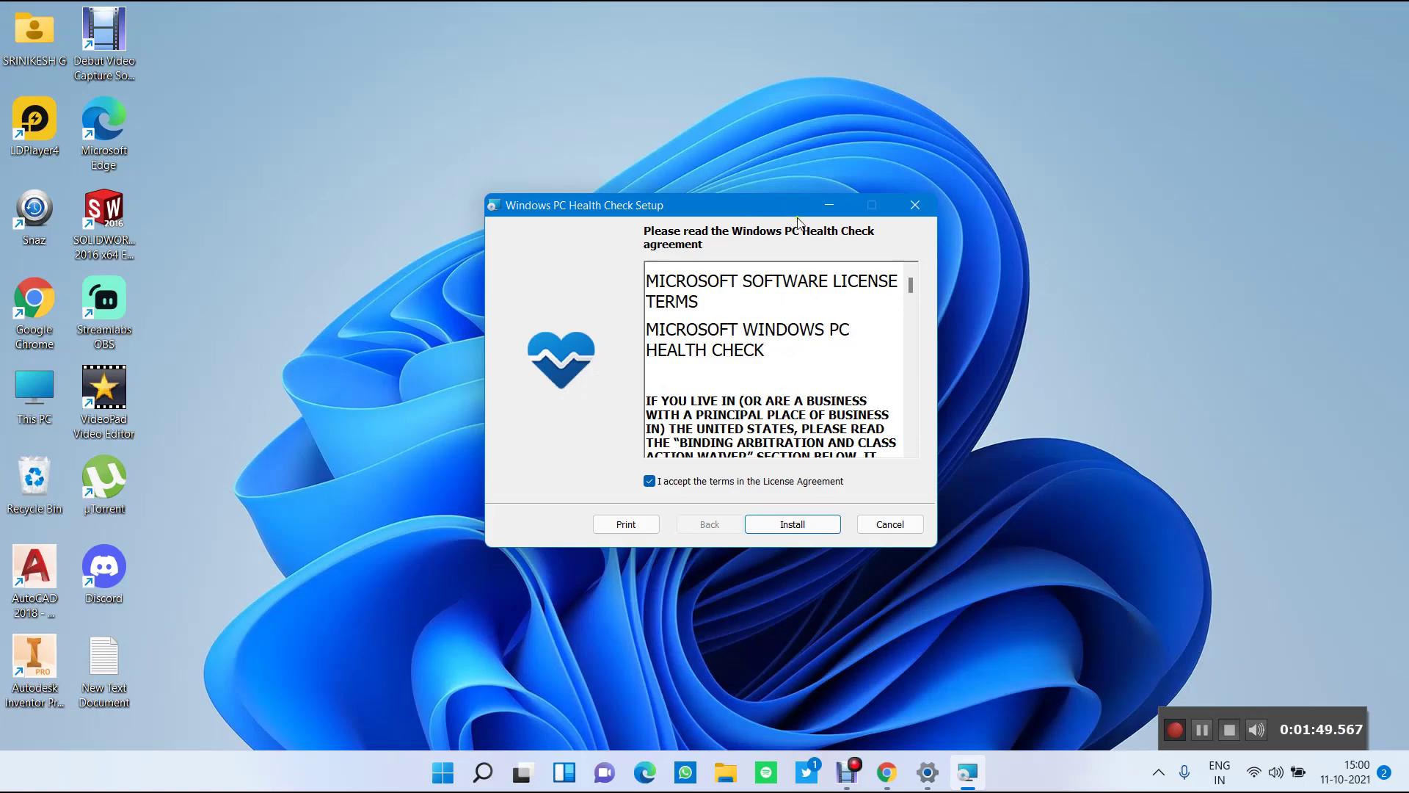
left_click(828, 206)
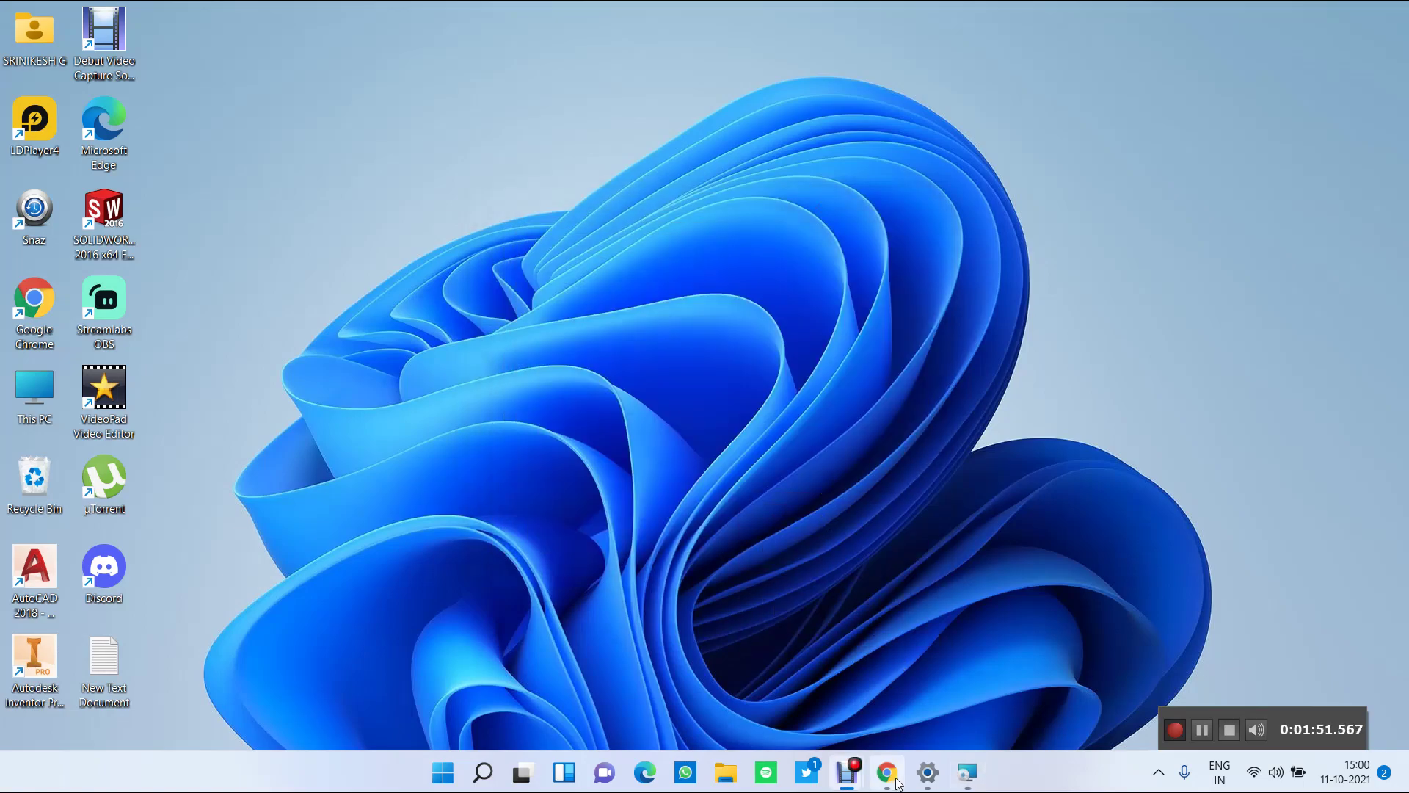
left_click(962, 778)
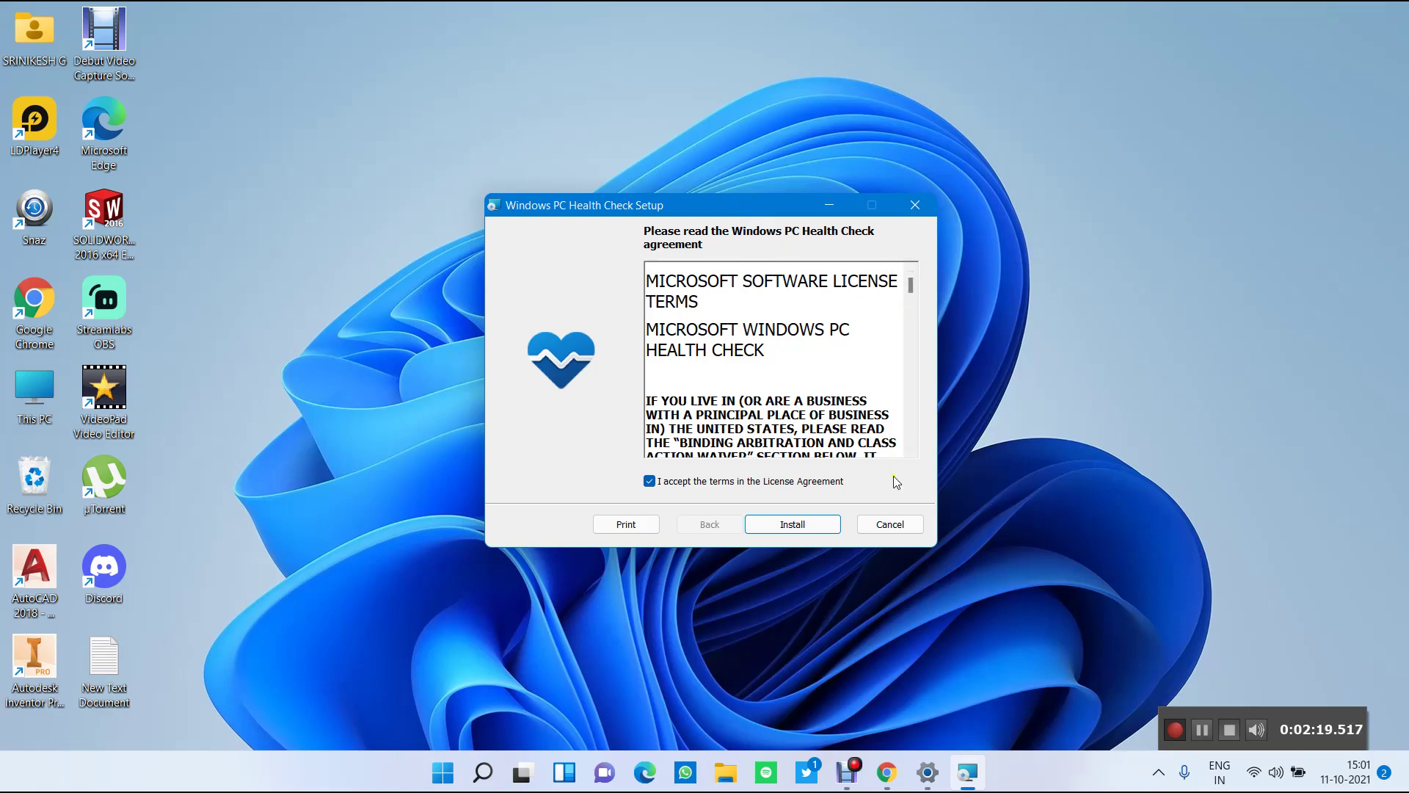
Cancel the Windows PC Health Check installation and close the setup wizard.
left_click(887, 522)
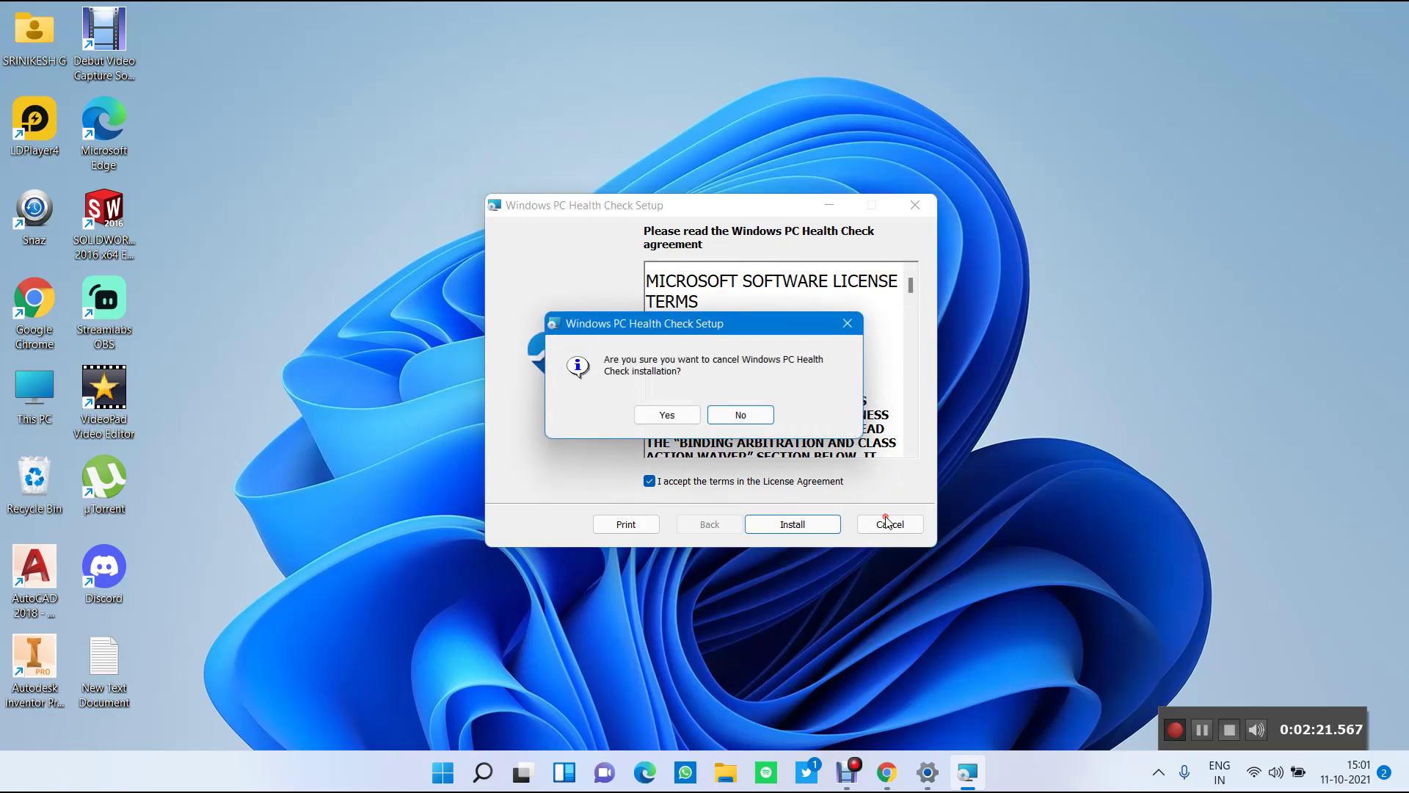
left_click(669, 416)
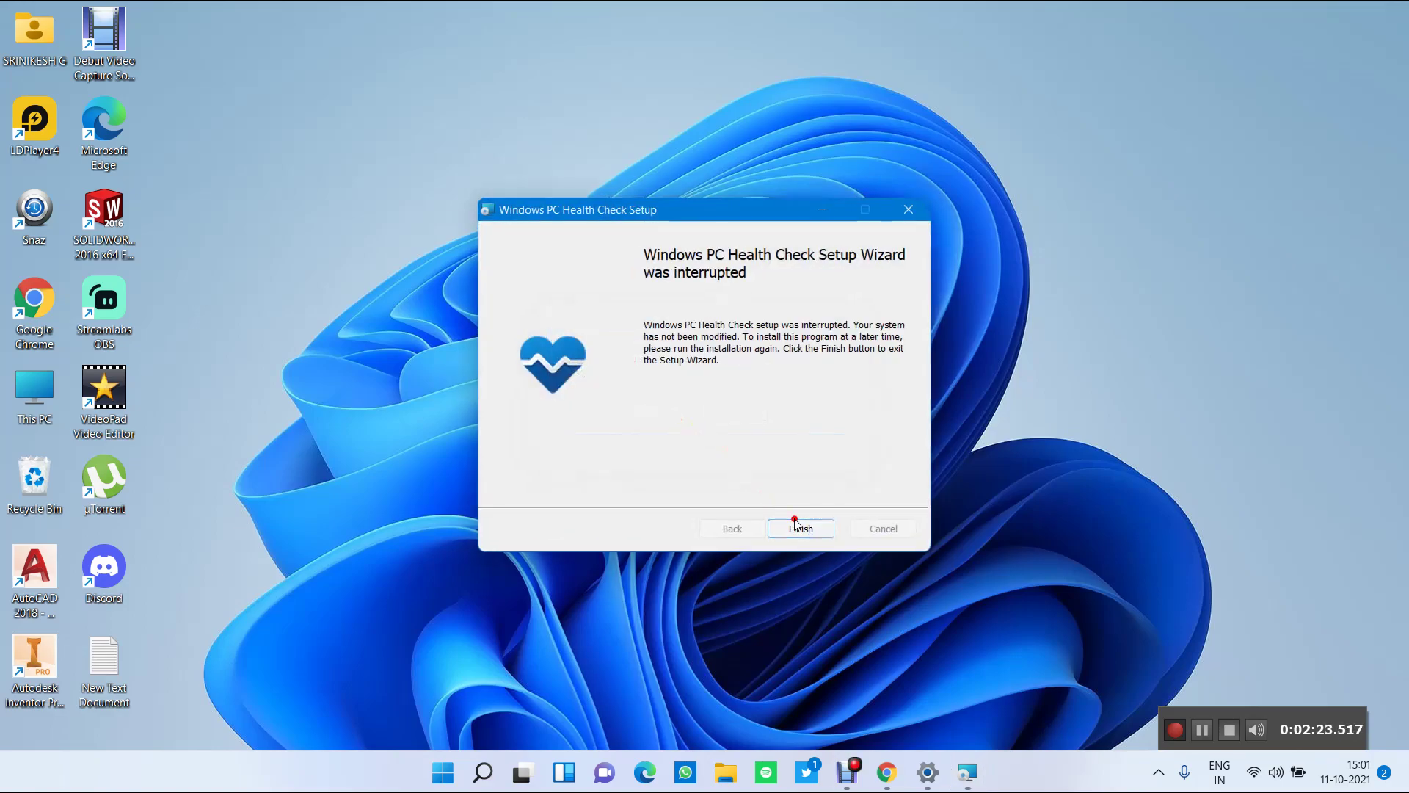
left_click(796, 525)
Return to Chrome and examine the three installation options on the Download Windows 11 page.
left_click(907, 773)
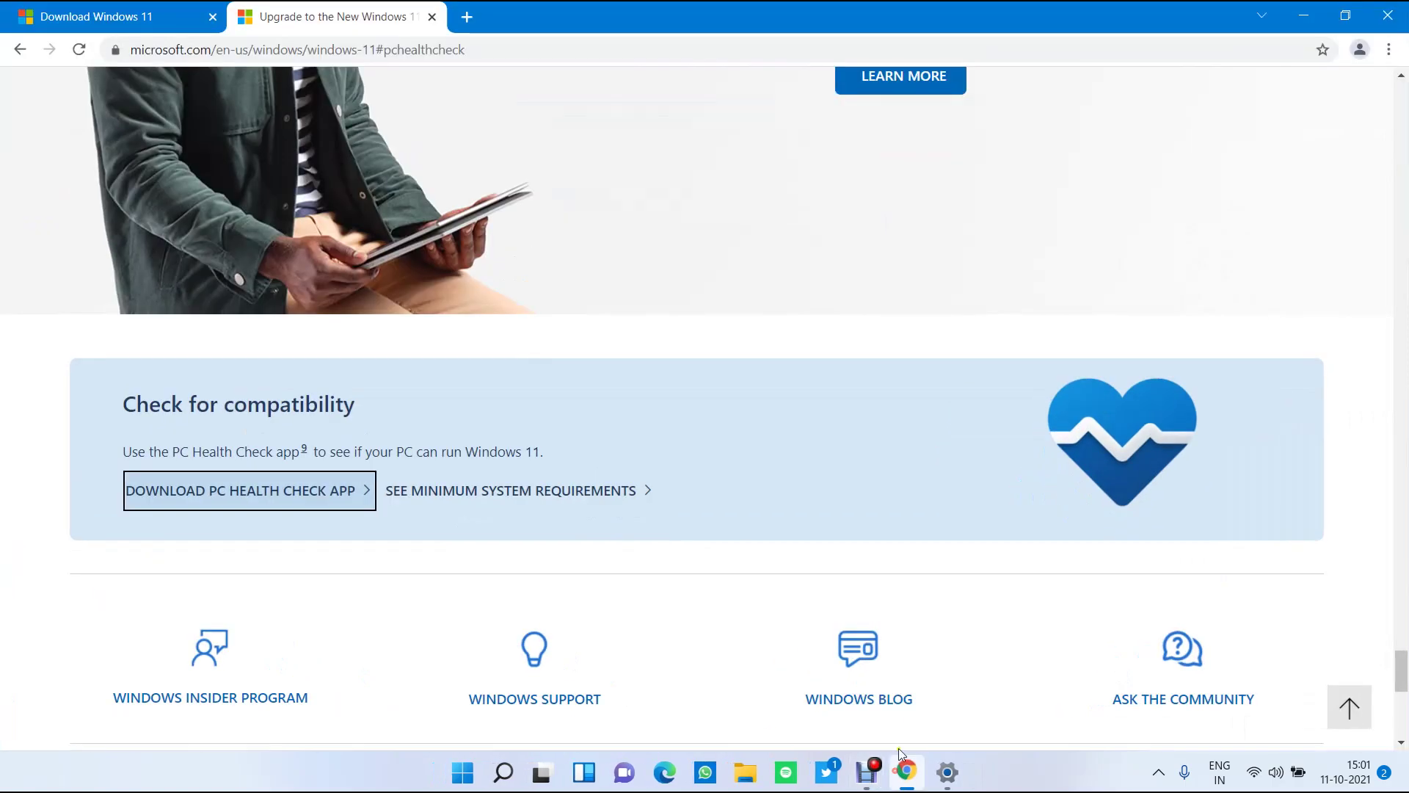
left_click(179, 26)
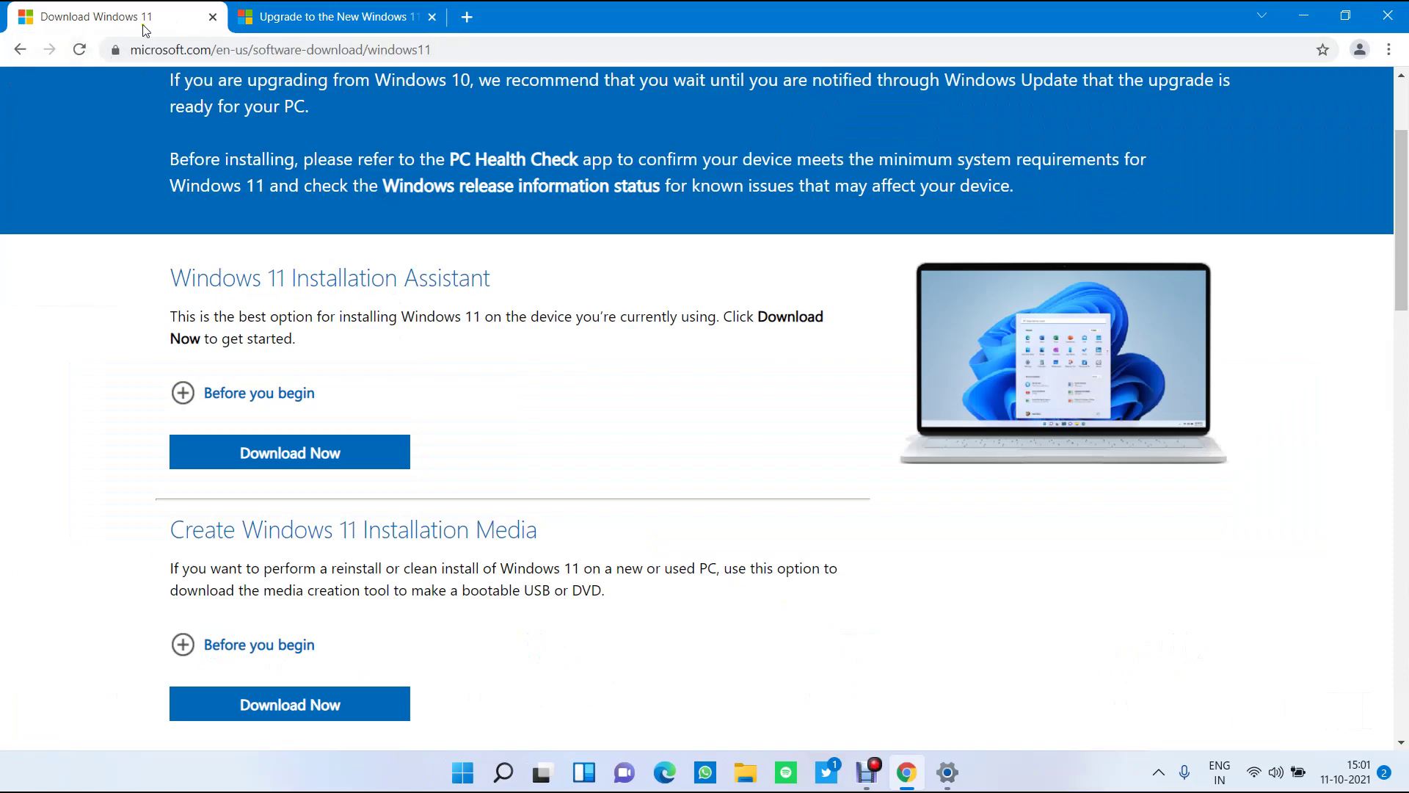
scroll(263, 136, "up", 3)
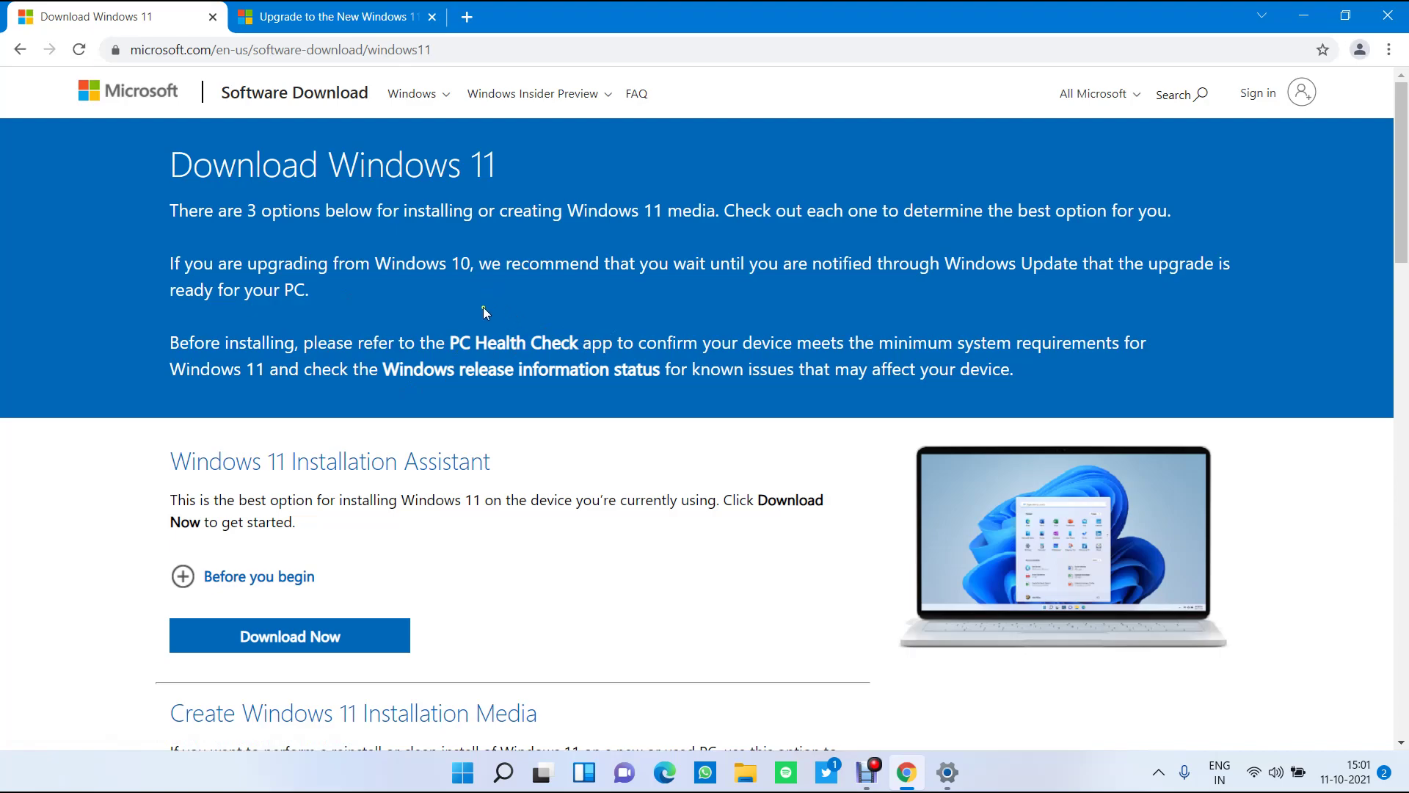
scroll(513, 383, "down", 1)
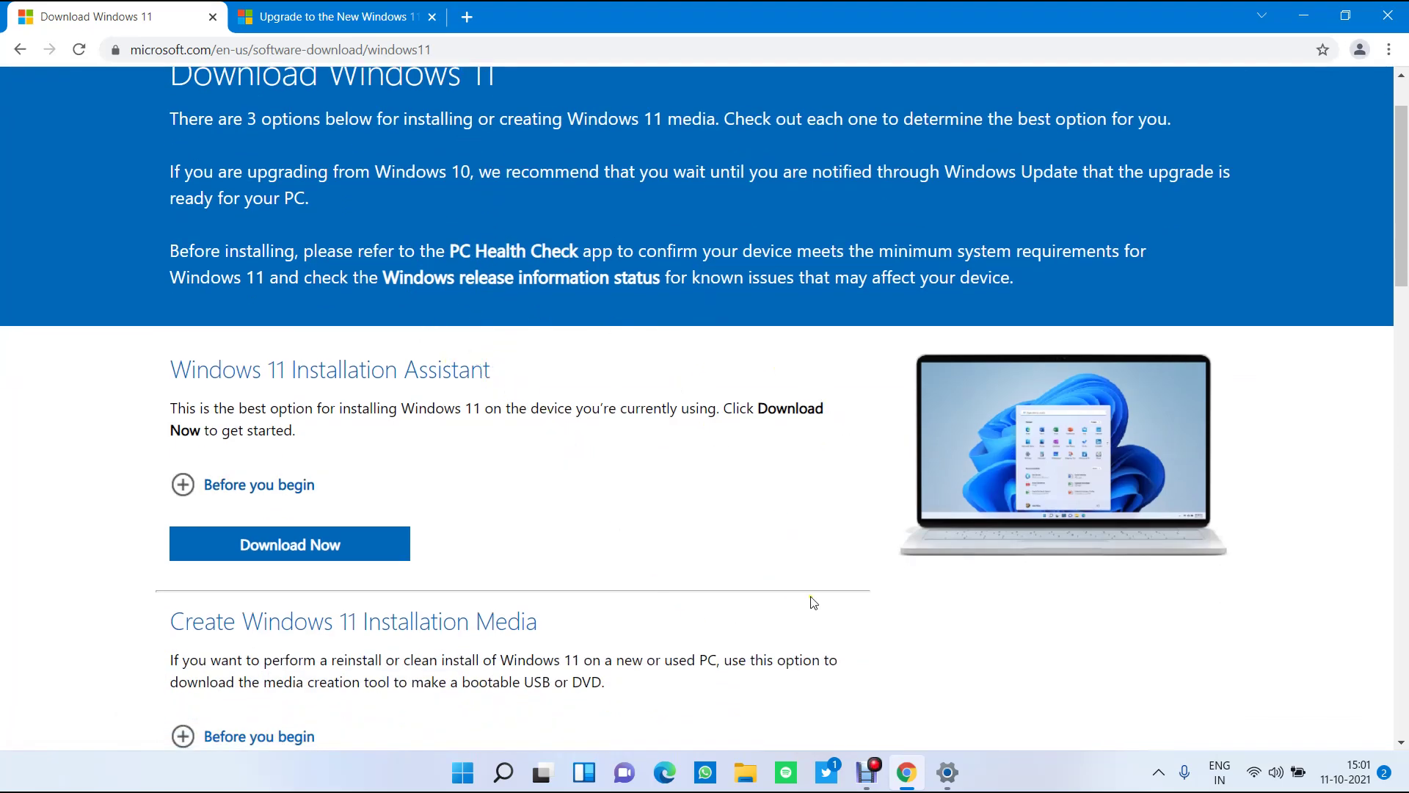
left_click(946, 778)
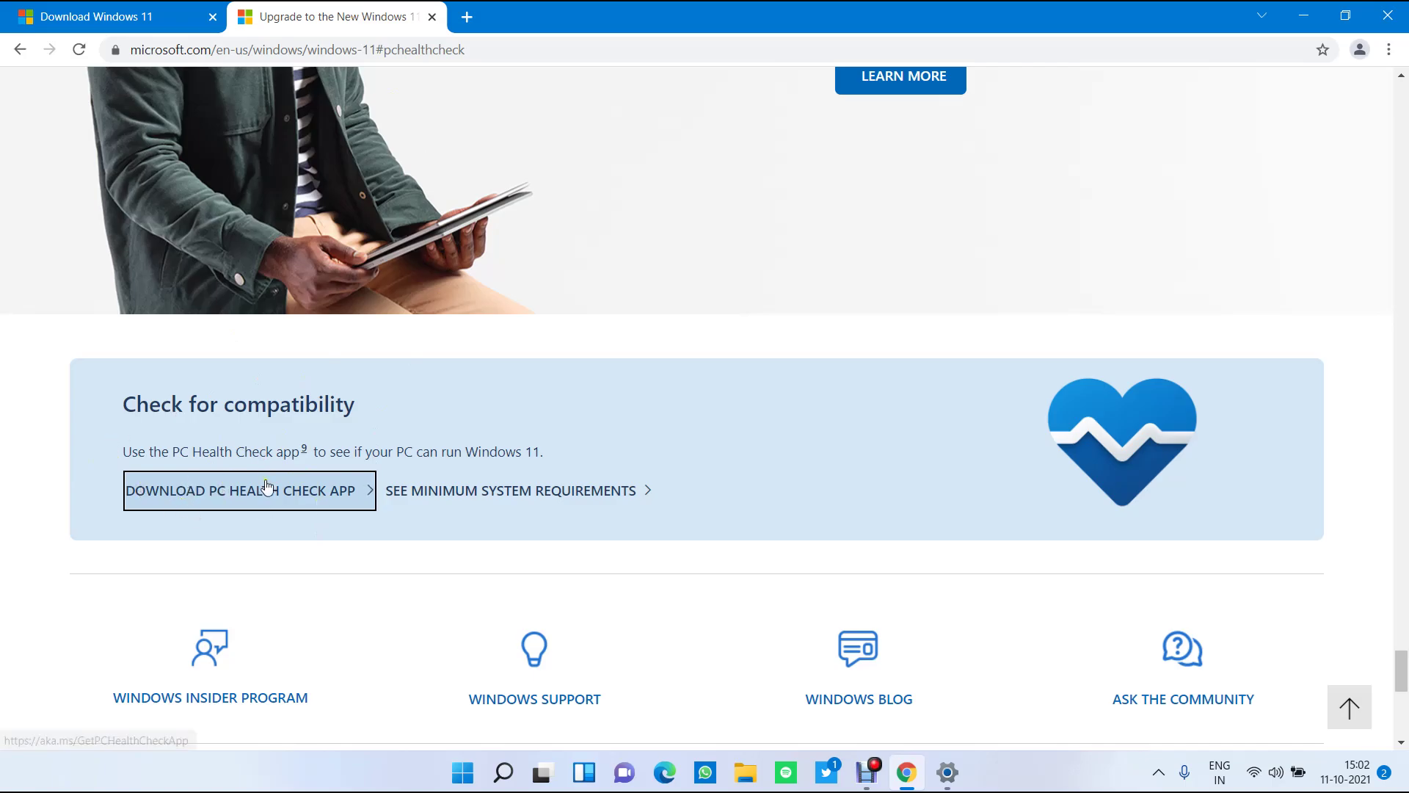
key("ctrl+shift+Tab")
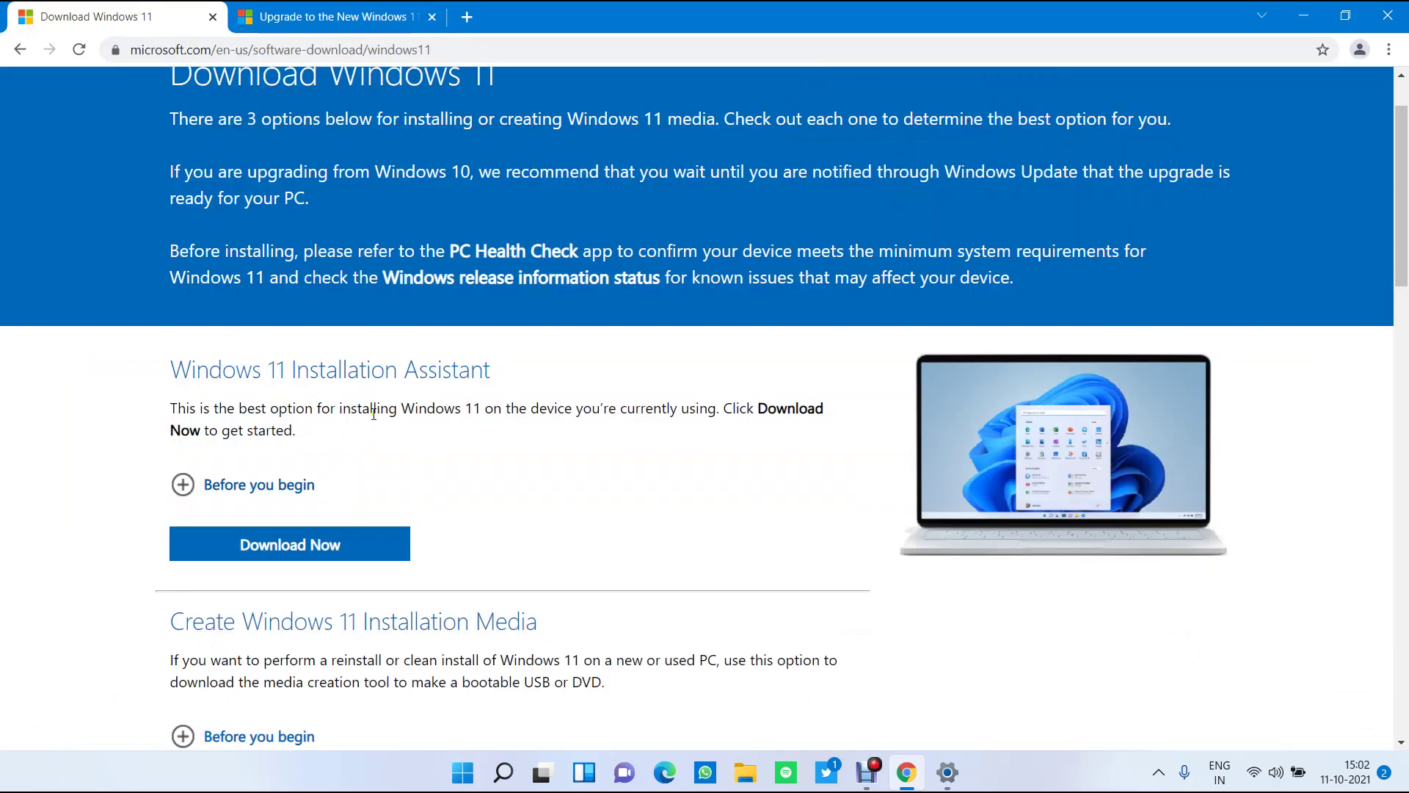
scroll(373, 413, "down", 1)
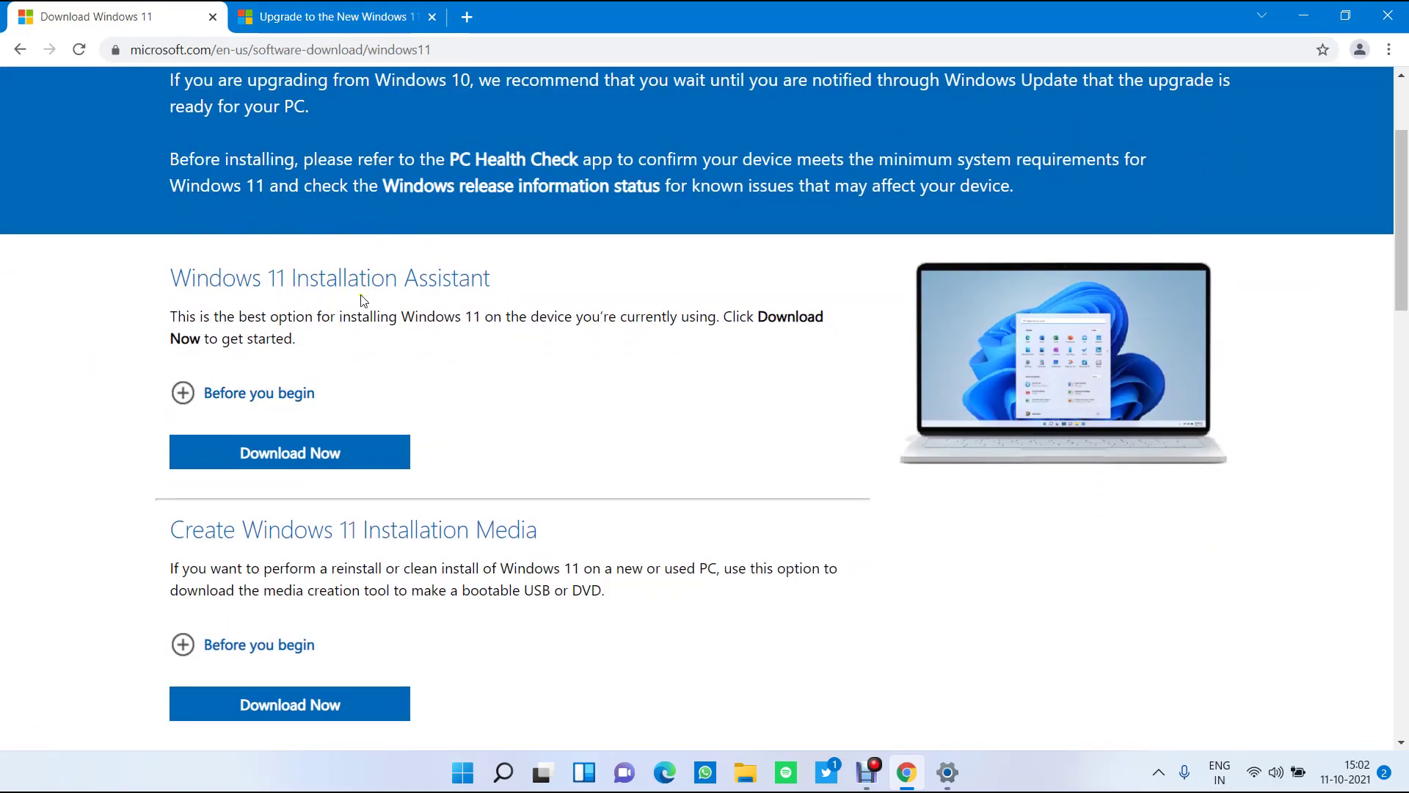
scroll(330, 323, "down", 2)
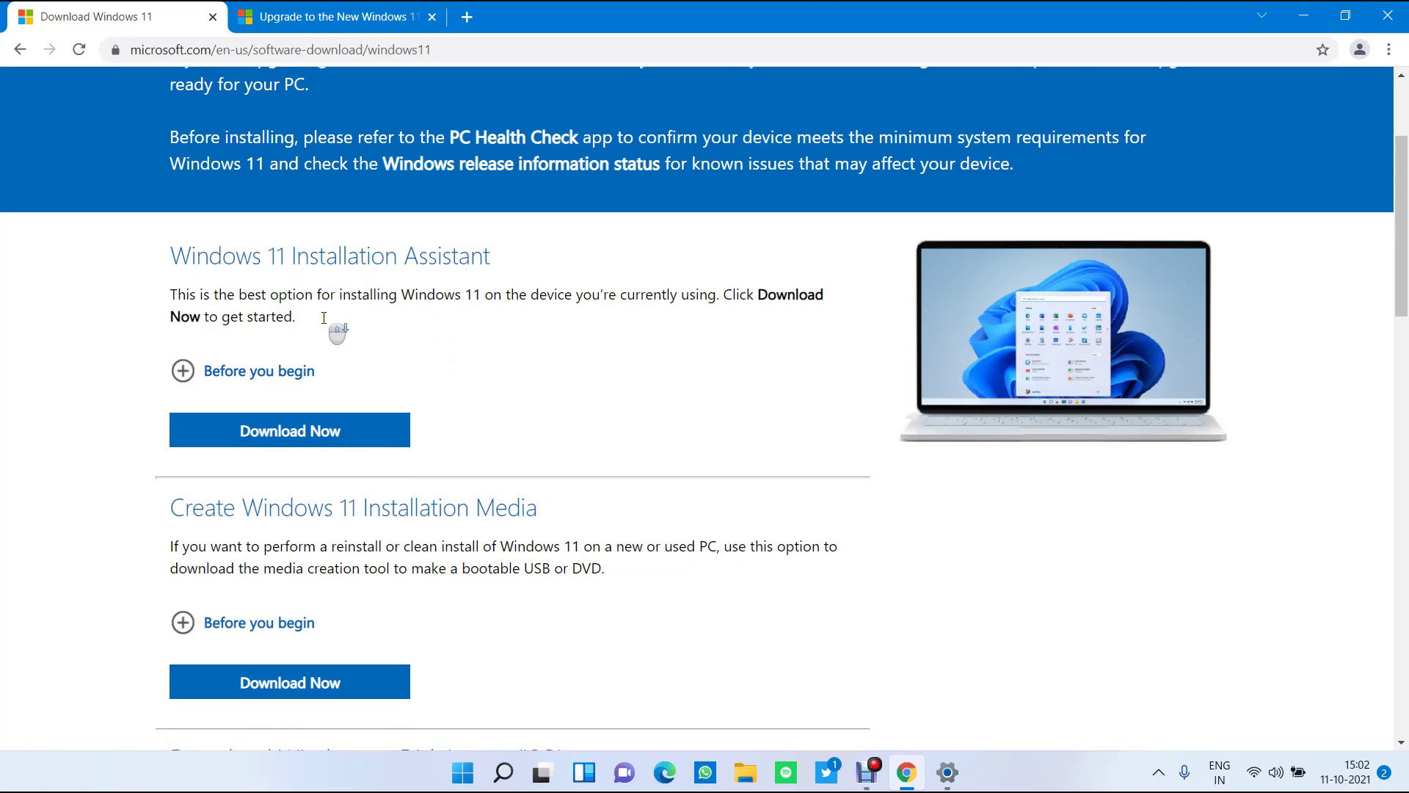
scroll(487, 510, "up", 2)
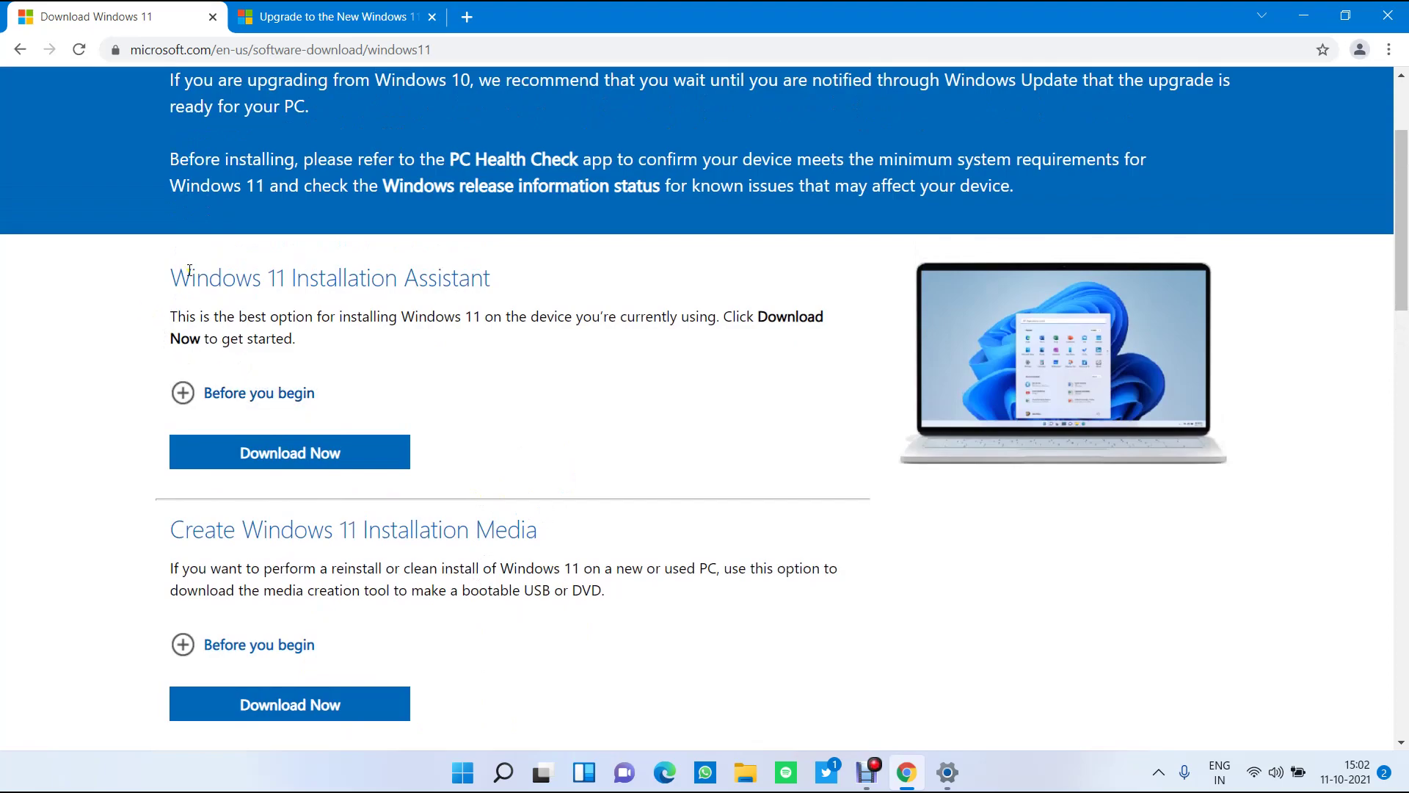
scroll(107, 507, "down", 1)
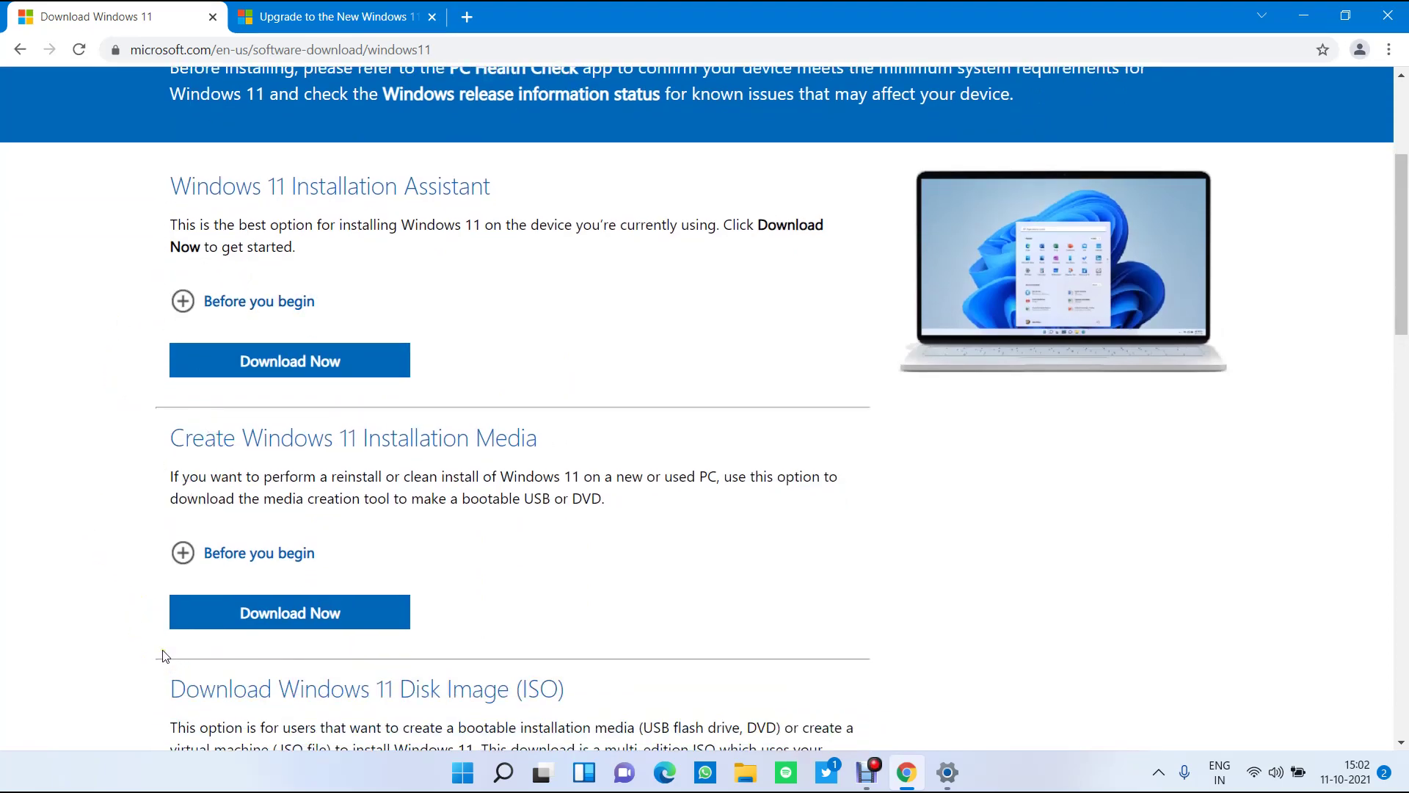
scroll(224, 633, "down", 1)
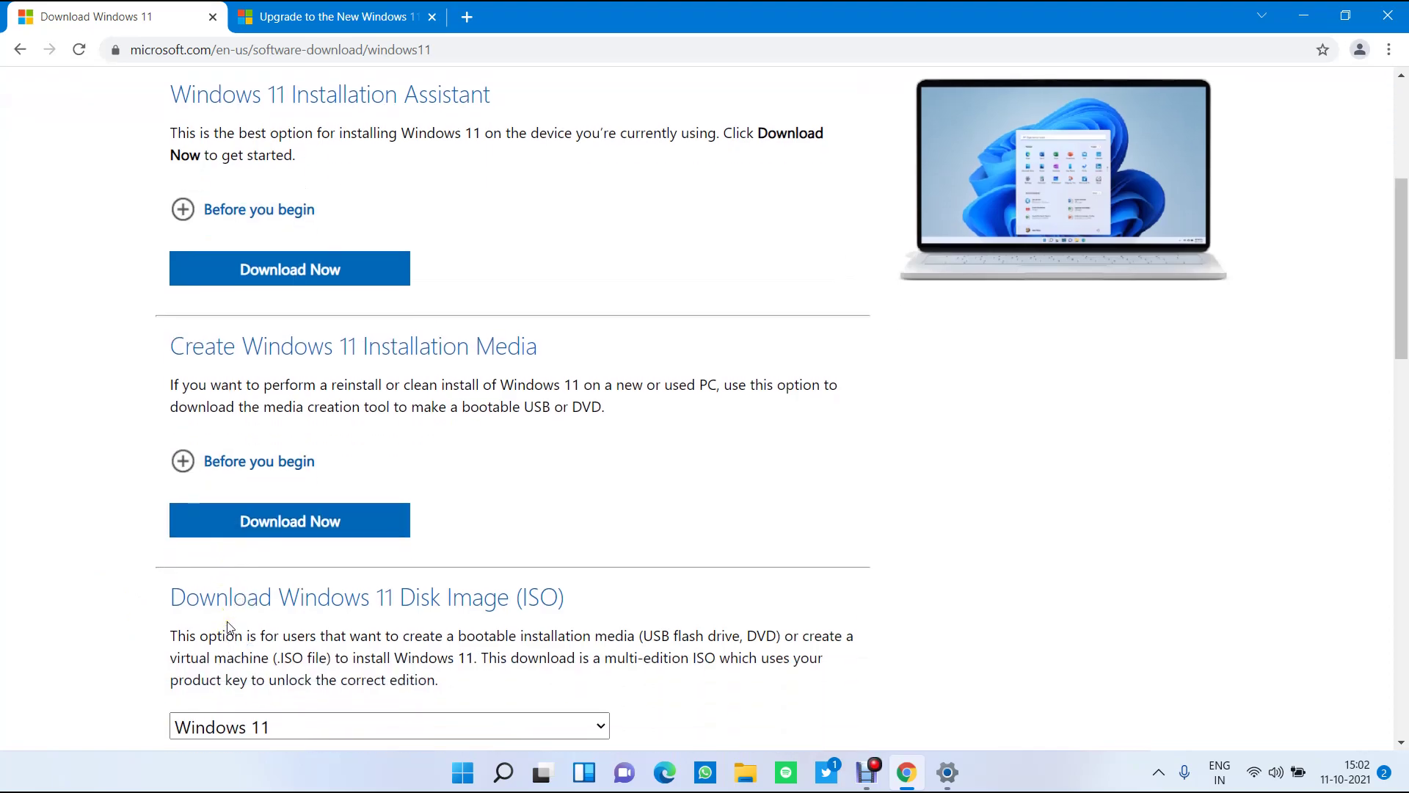
scroll(226, 621, "up", 2)
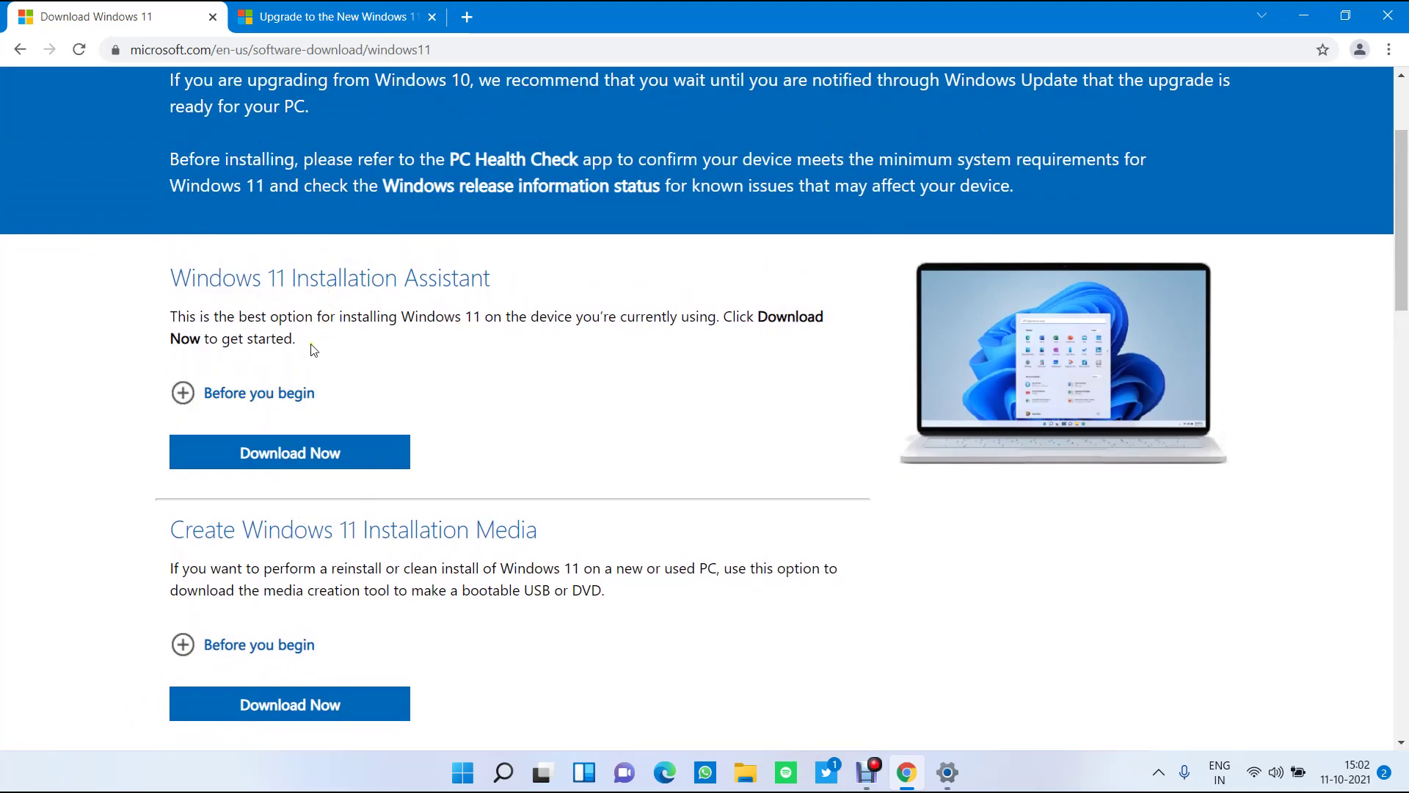
Expand the "Before you begin" section of the Windows 11 Installation Assistant and read its conditions and installation instructions.
left_click(197, 392)
scroll(245, 463, "down", 3)
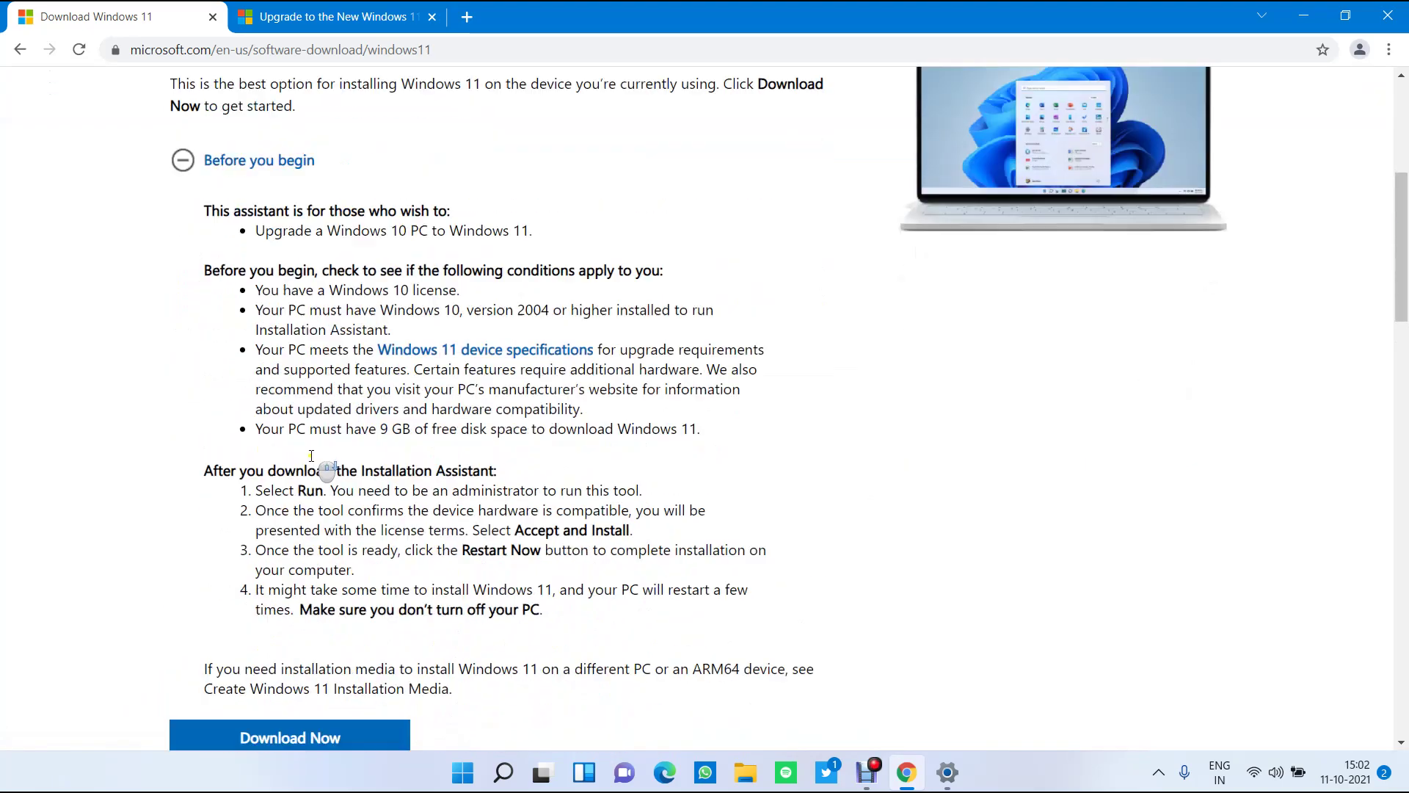
scroll(468, 407, "up", 3)
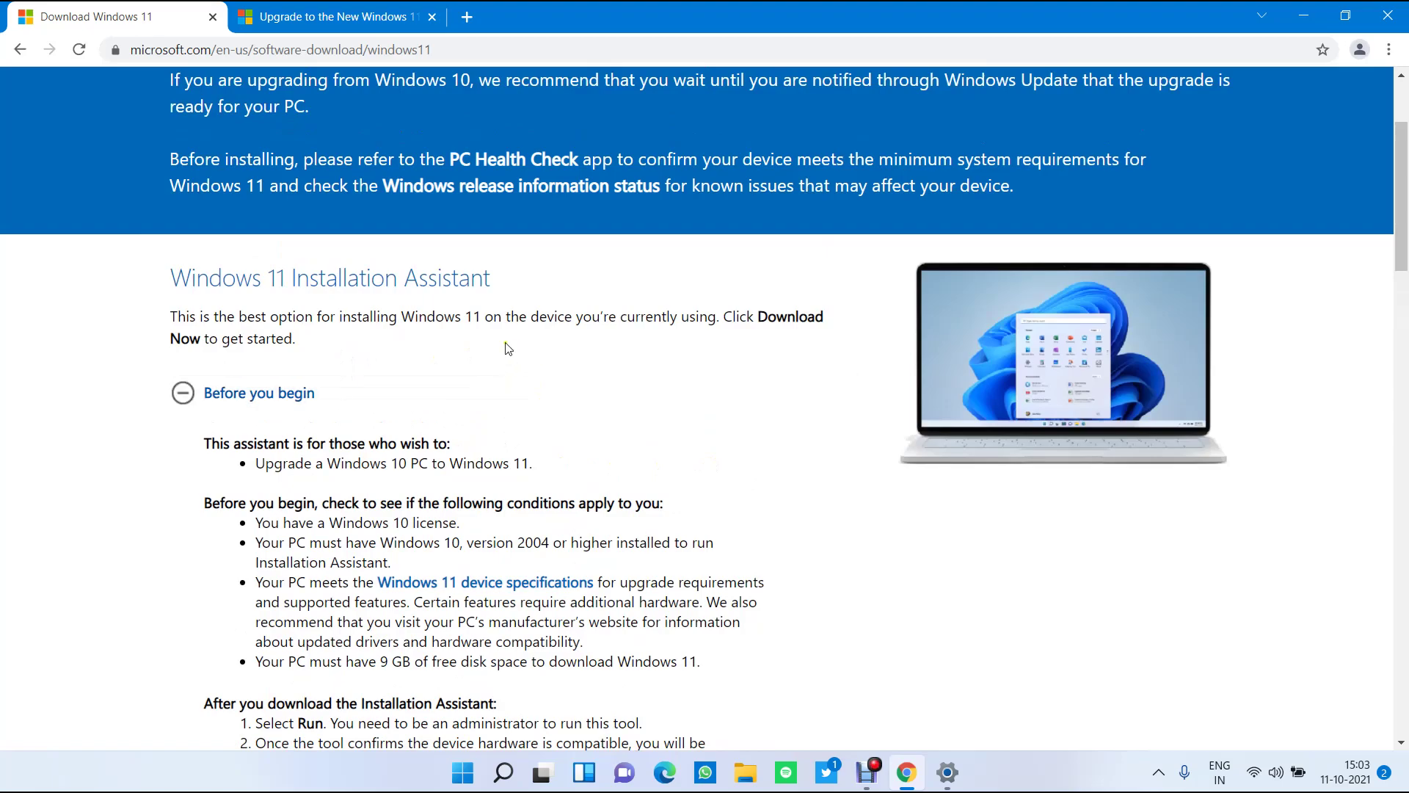
left_click_drag(329, 522, 459, 522)
left_click(470, 530)
scroll(465, 515, "down", 1)
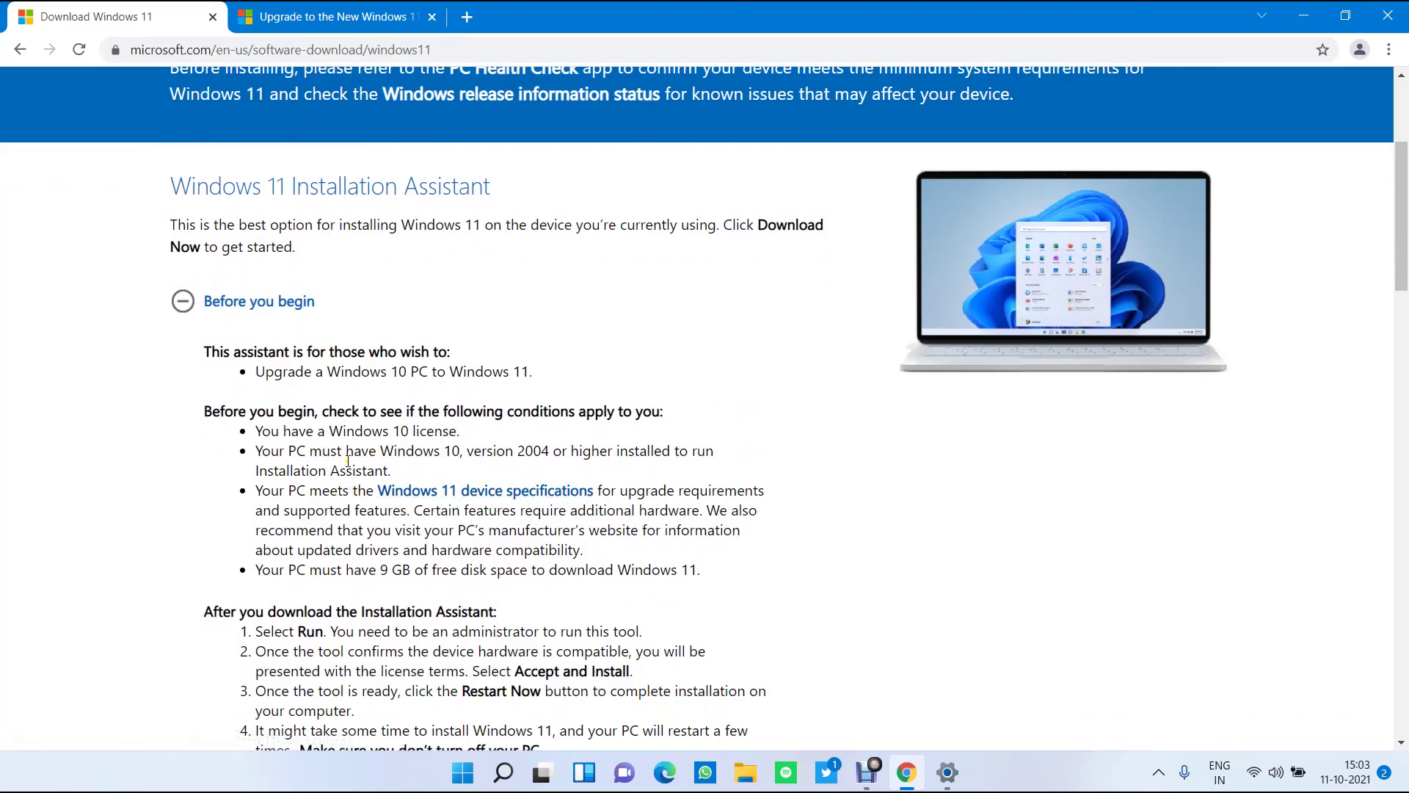
scroll(351, 456, "down", 1)
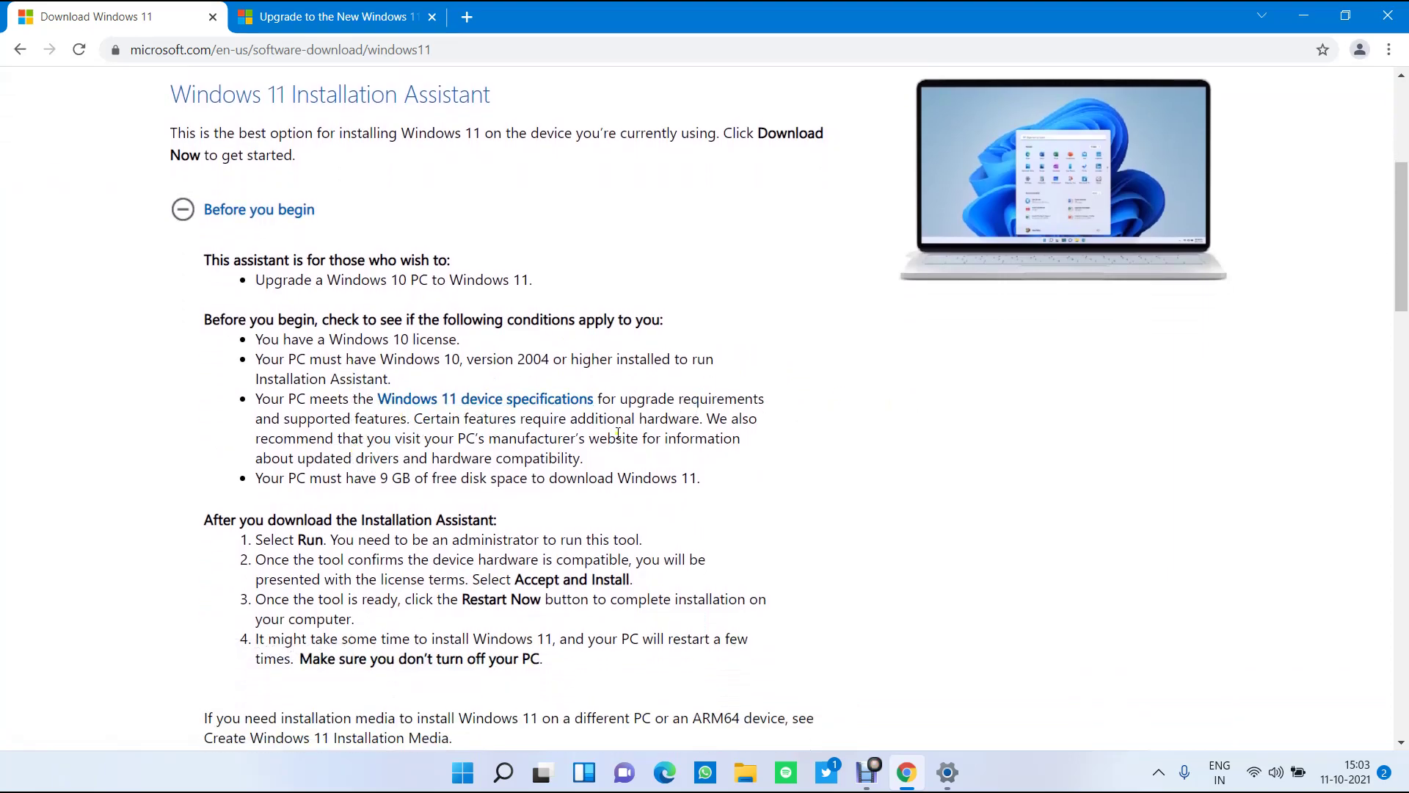
scroll(345, 423, "down", 1)
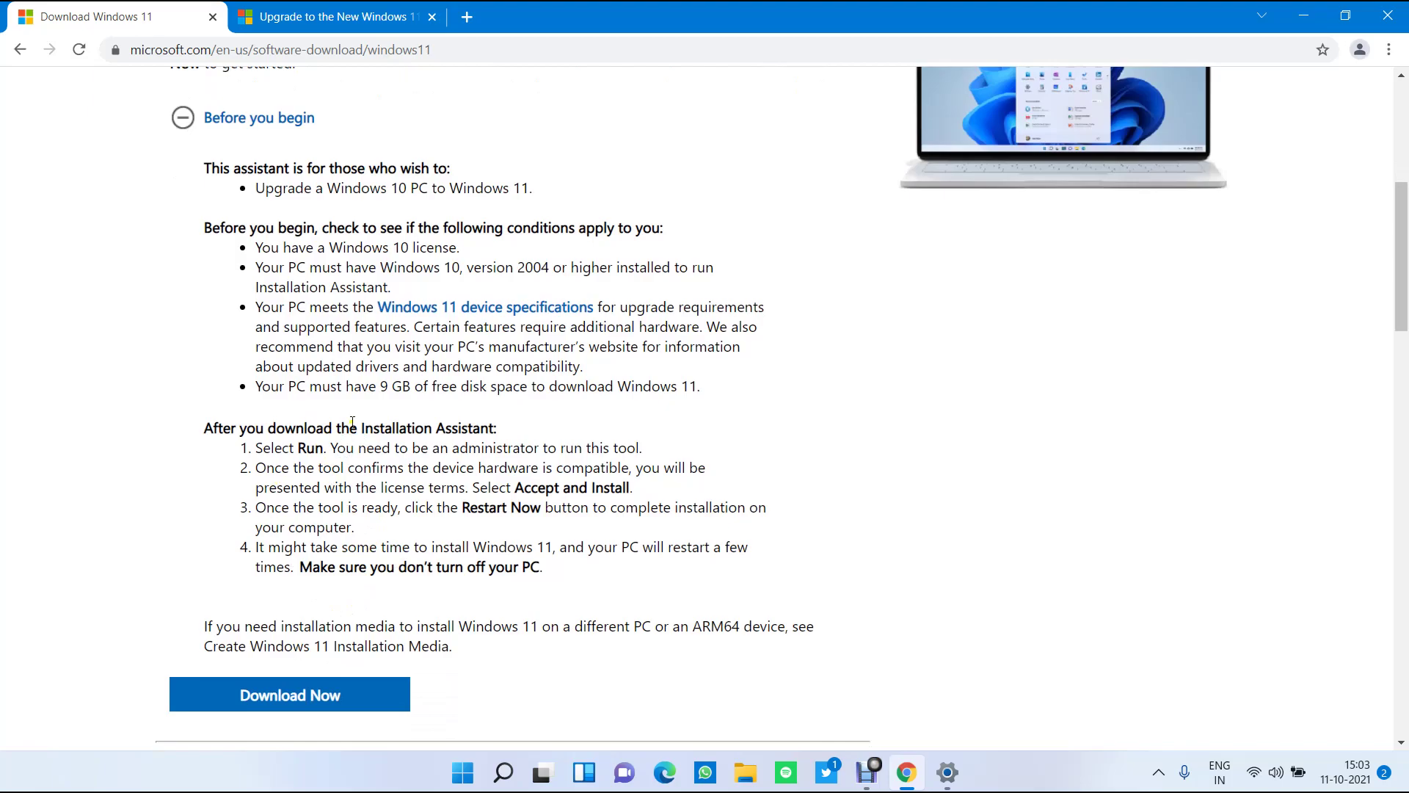
scroll(364, 534, "down", 1)
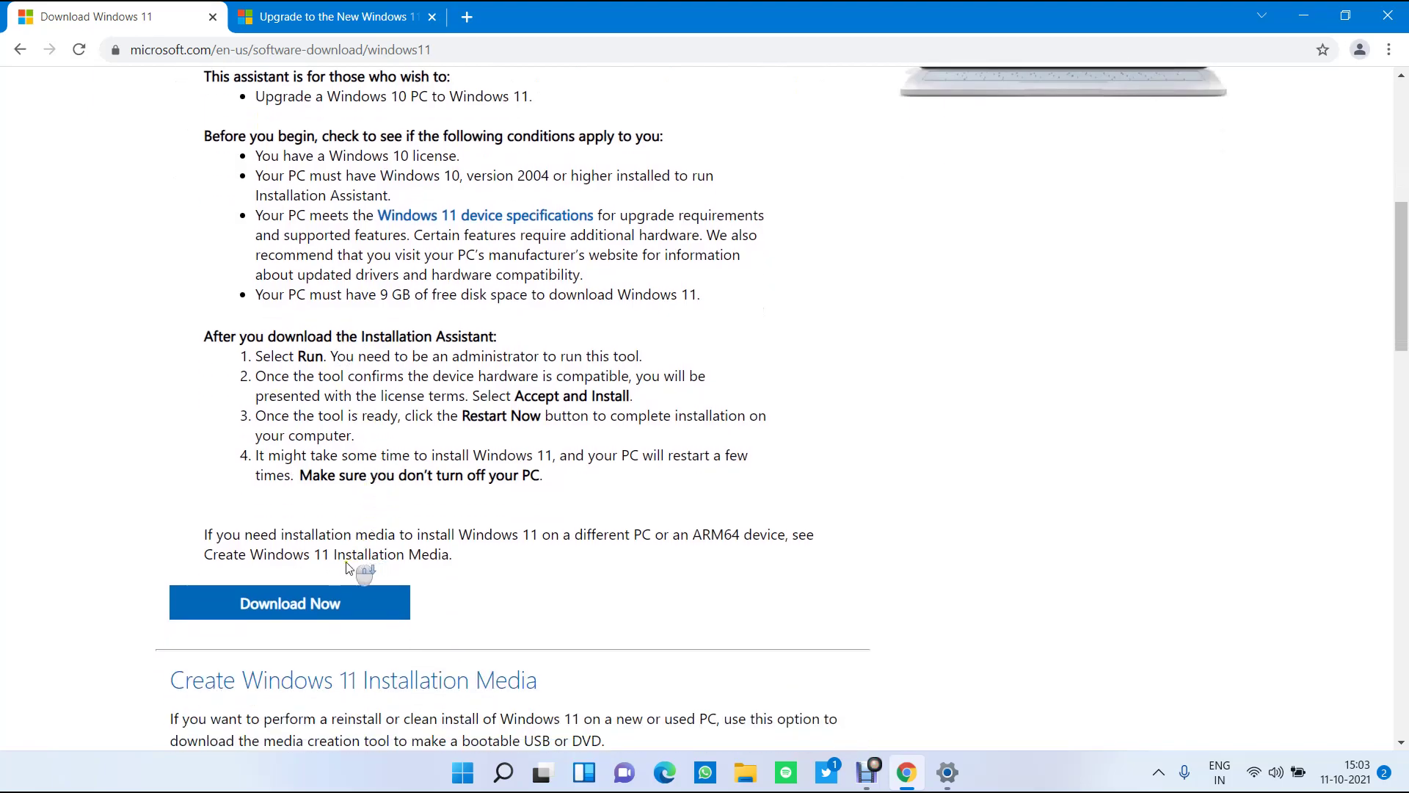
Download the Windows 11 Installation Assistant and check the options available for the downloaded file.
left_click(328, 597)
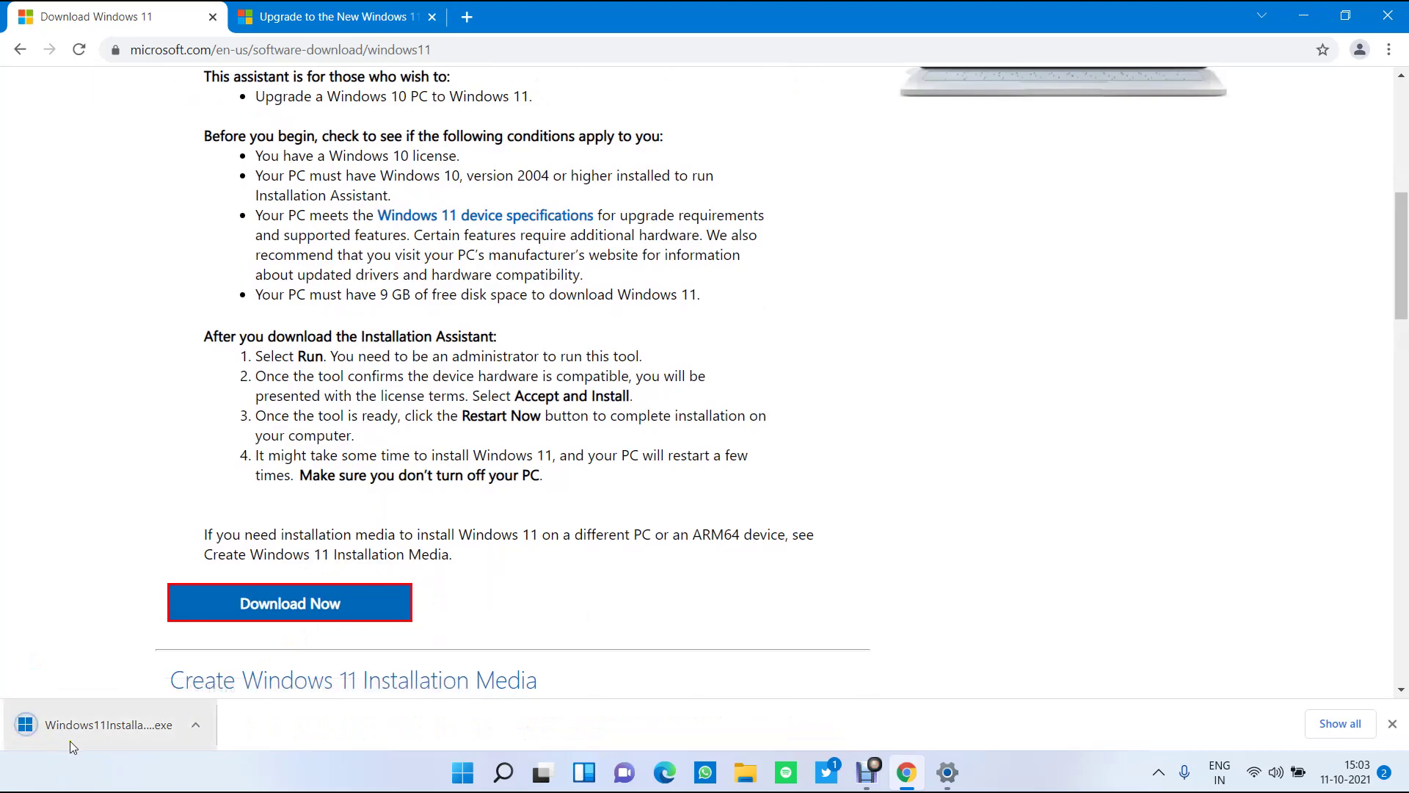
left_click(195, 727)
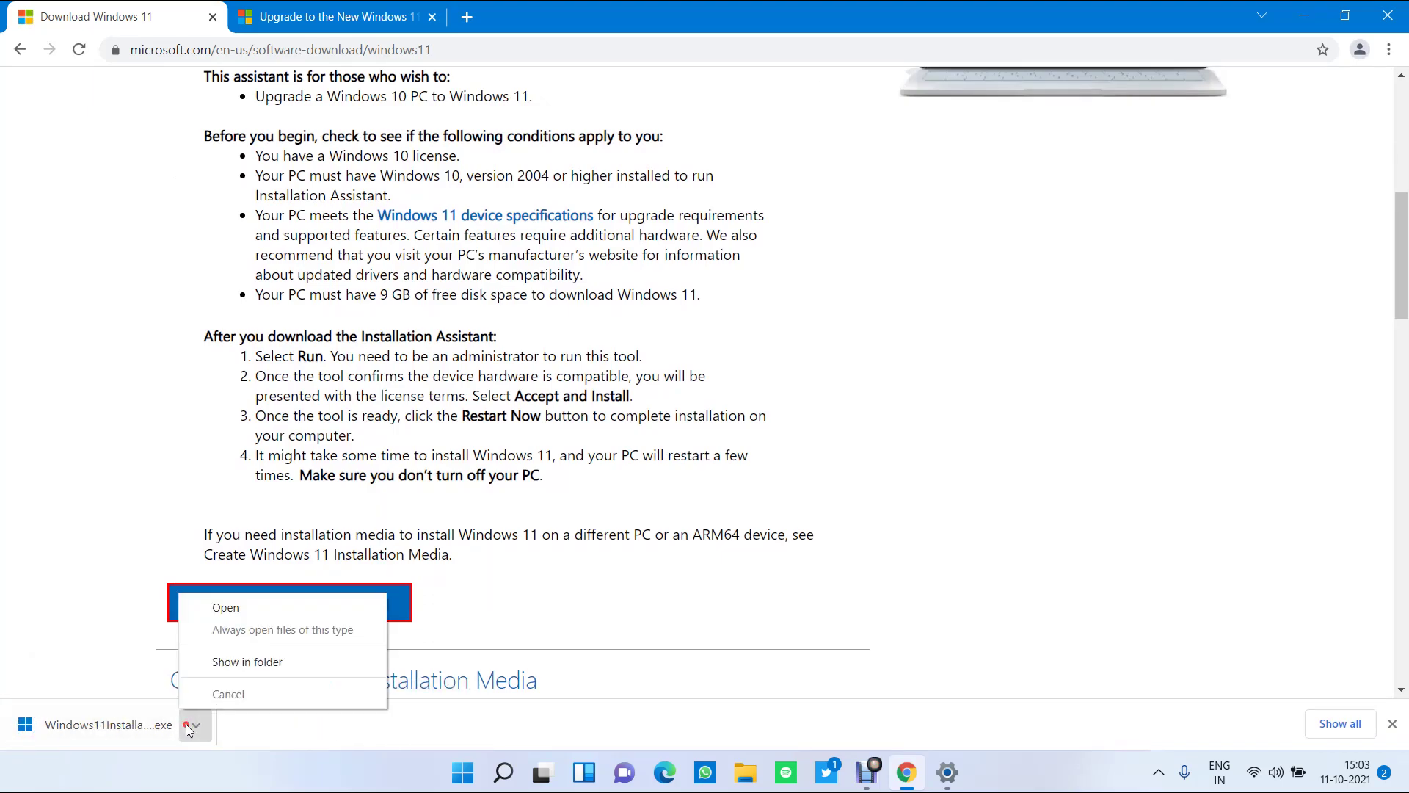
left_click(167, 475)
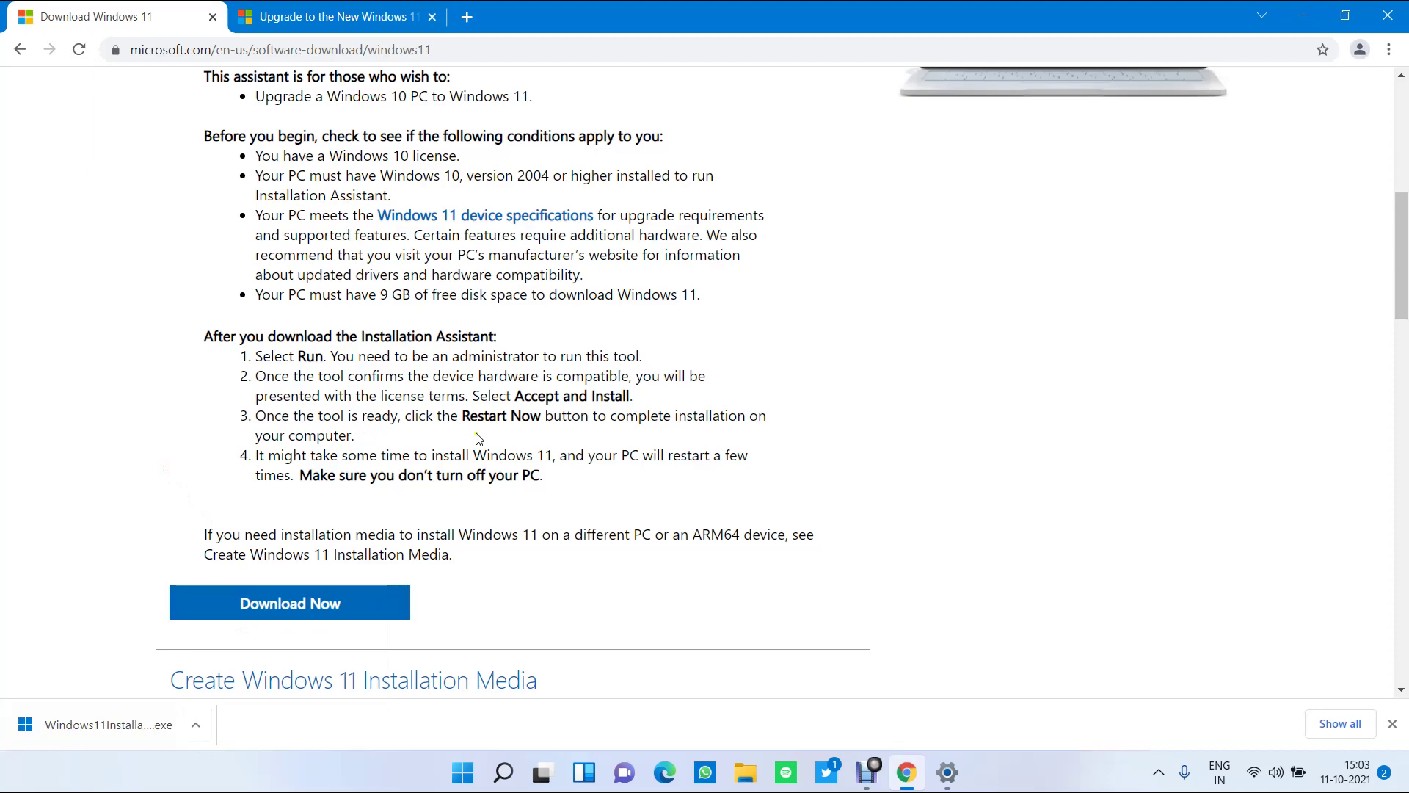
Review the instructions for running the Installation Assistant after downloading it, and collapse its "Before you begin" section.
scroll(440, 499, "up", 1)
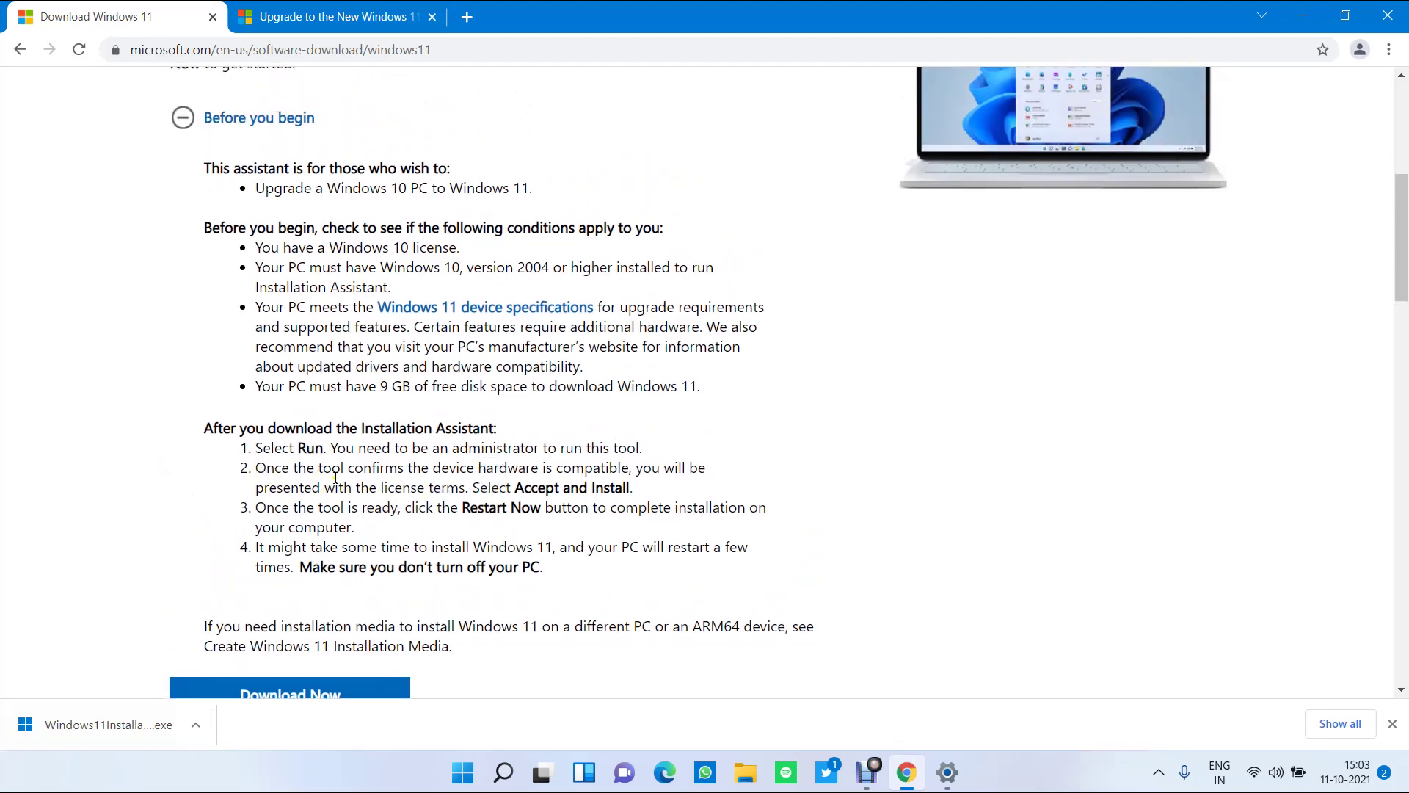
left_click_drag(376, 489, 644, 504)
left_click(585, 536)
scroll(440, 352, "up", 3)
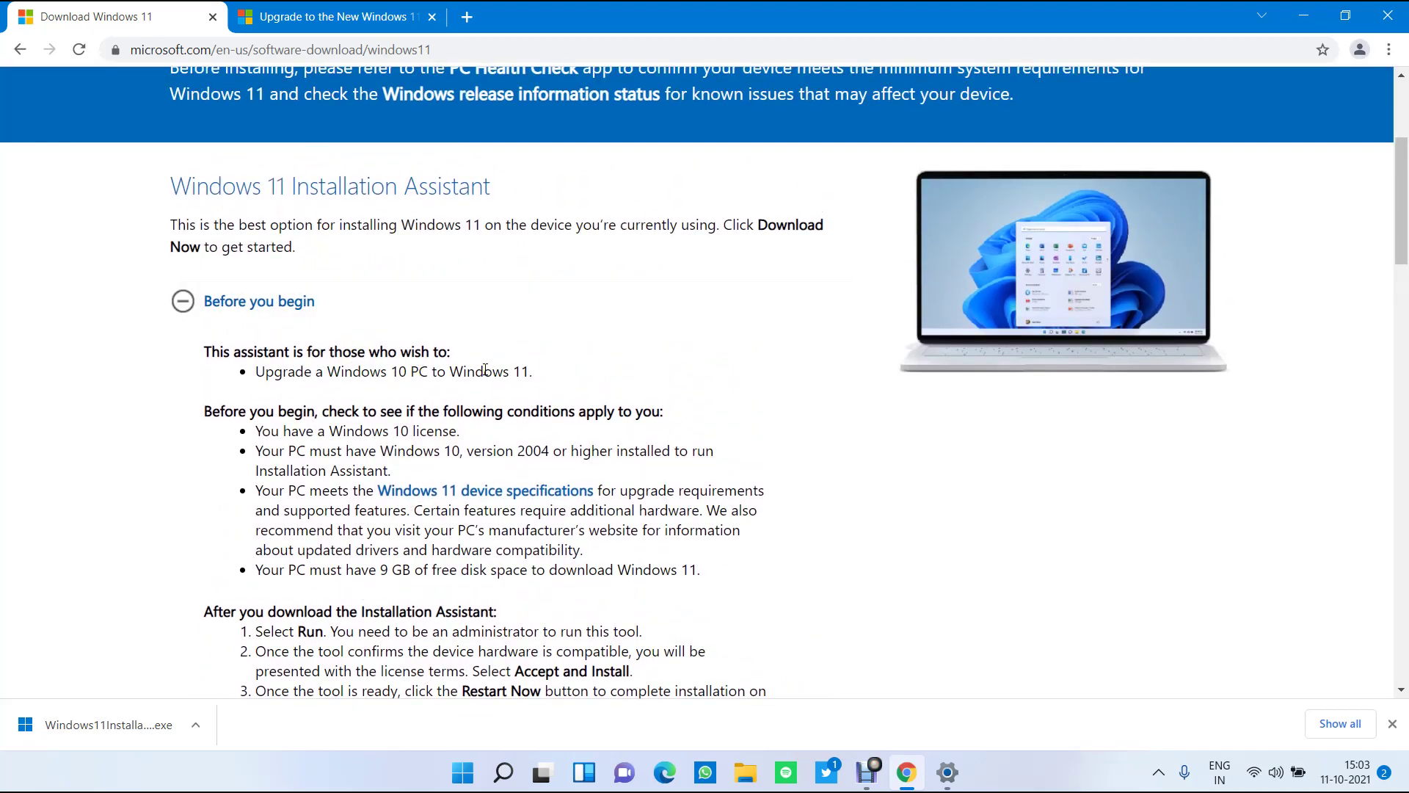
left_click(183, 300)
Examine the Create Windows 11 Installation Media option and its description of reinstalls and clean installs.
scroll(366, 539, "down", 3)
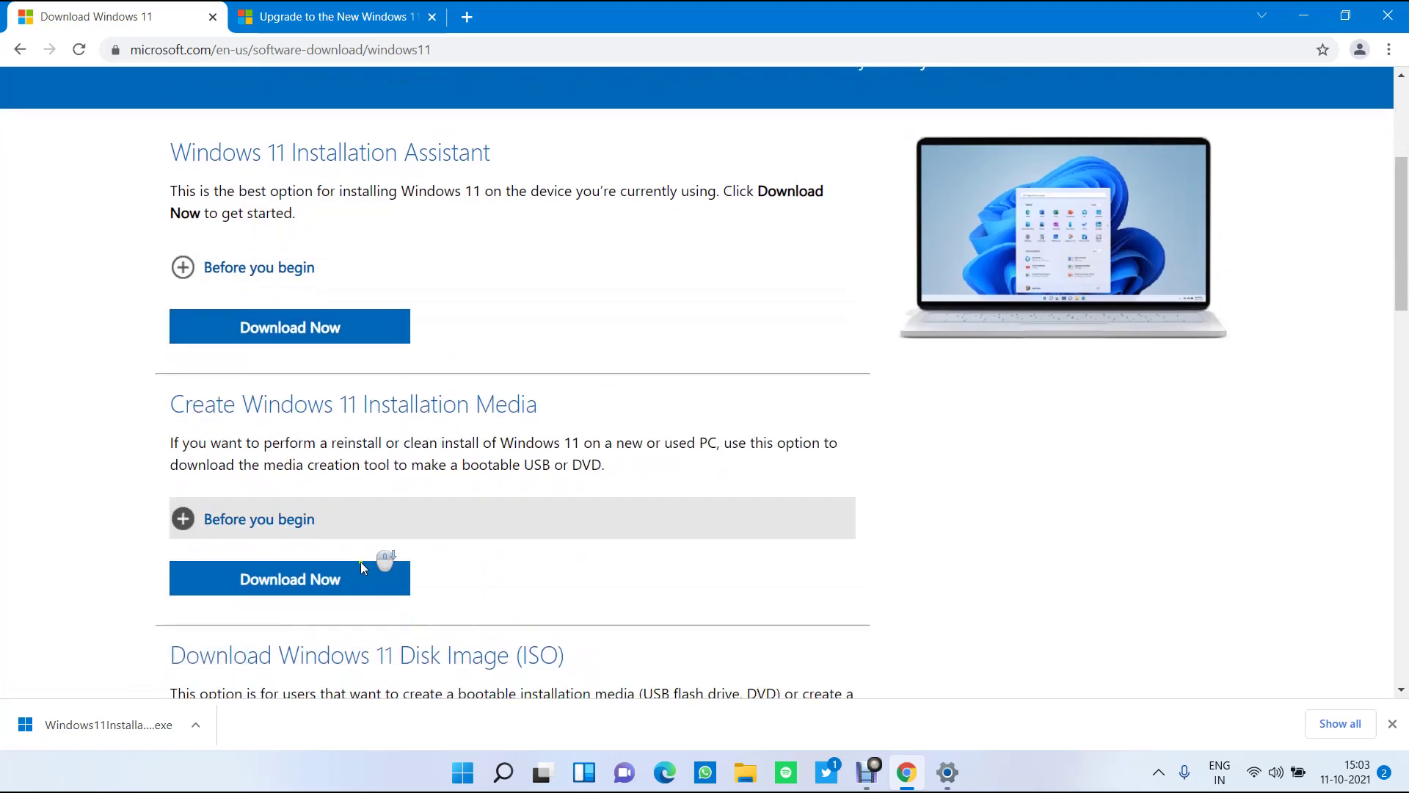
scroll(516, 530, "up", 3)
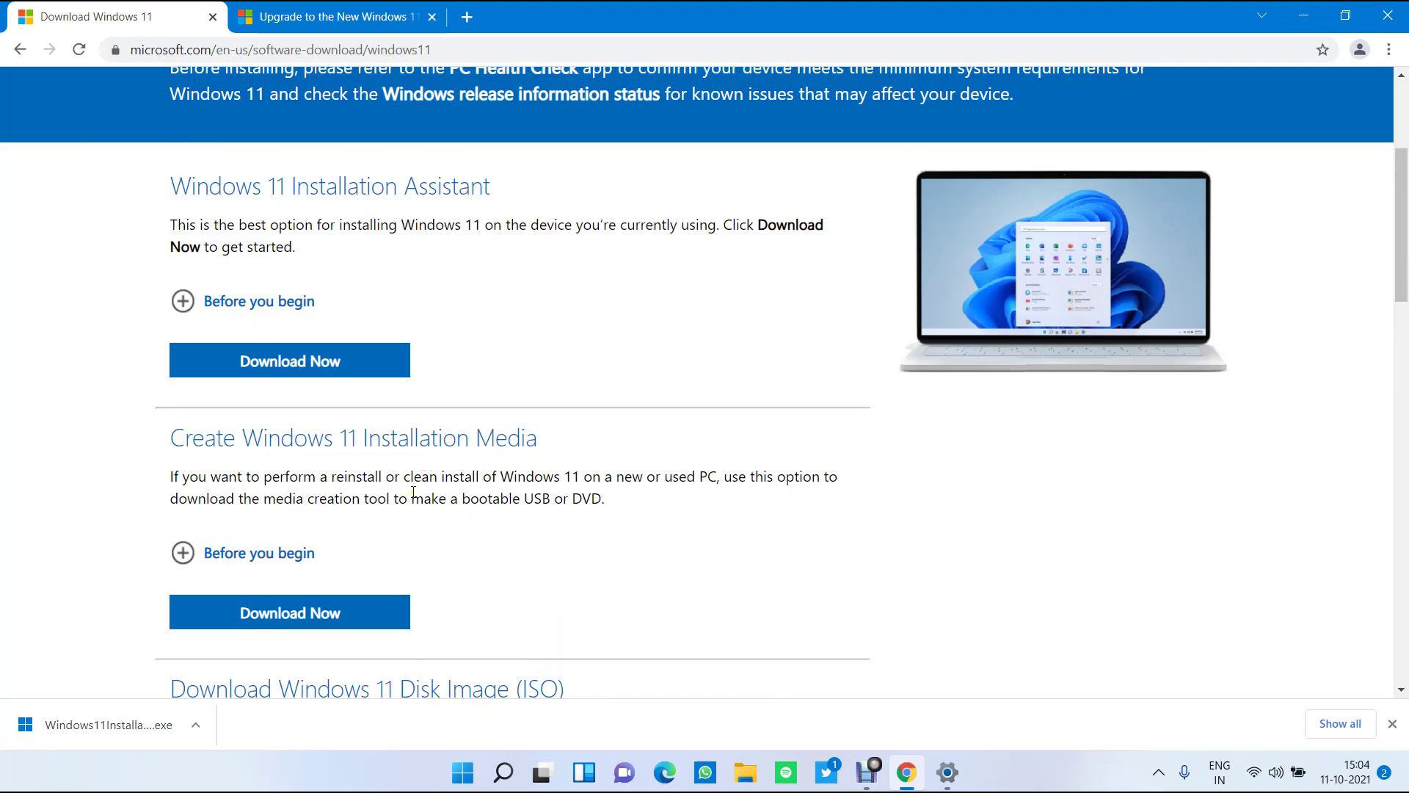
left_click_drag(404, 476, 526, 476)
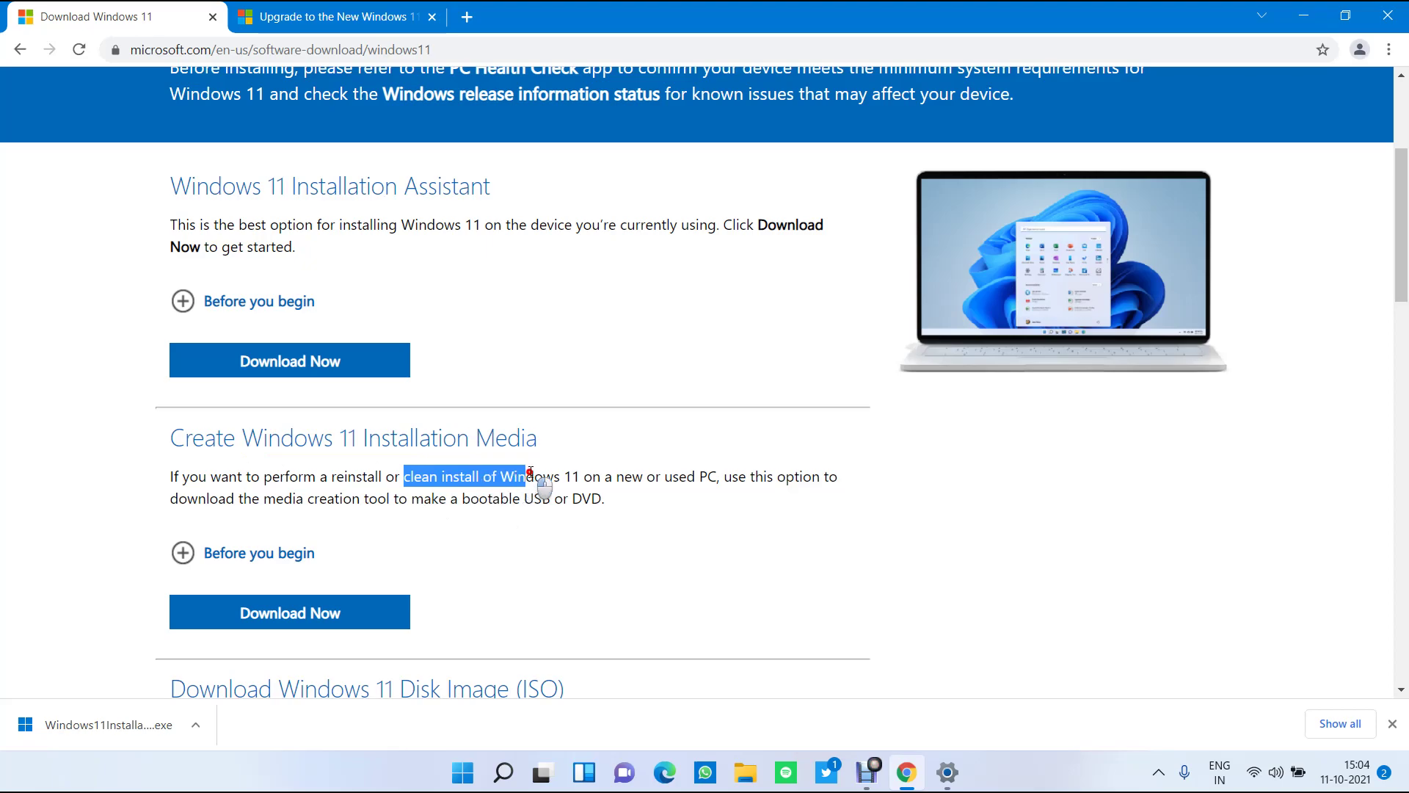
left_click(605, 476)
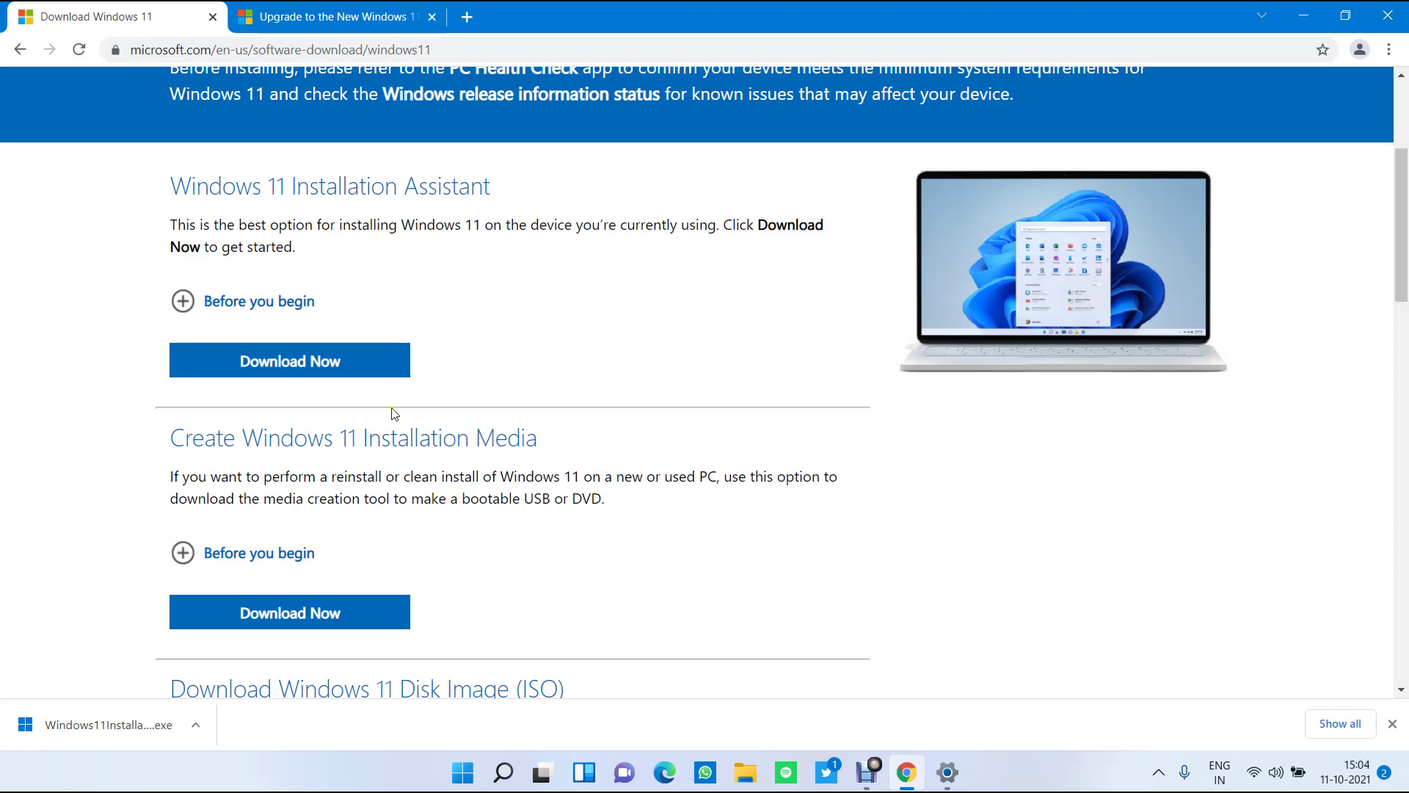
left_click(169, 438)
left_click_drag(168, 438, 541, 438)
left_click(561, 445)
Choose Windows 11 as the edition under Download Windows 11 Disk Image (ISO) and request the download.
scroll(356, 491, "down", 1)
scroll(356, 491, "down", 2)
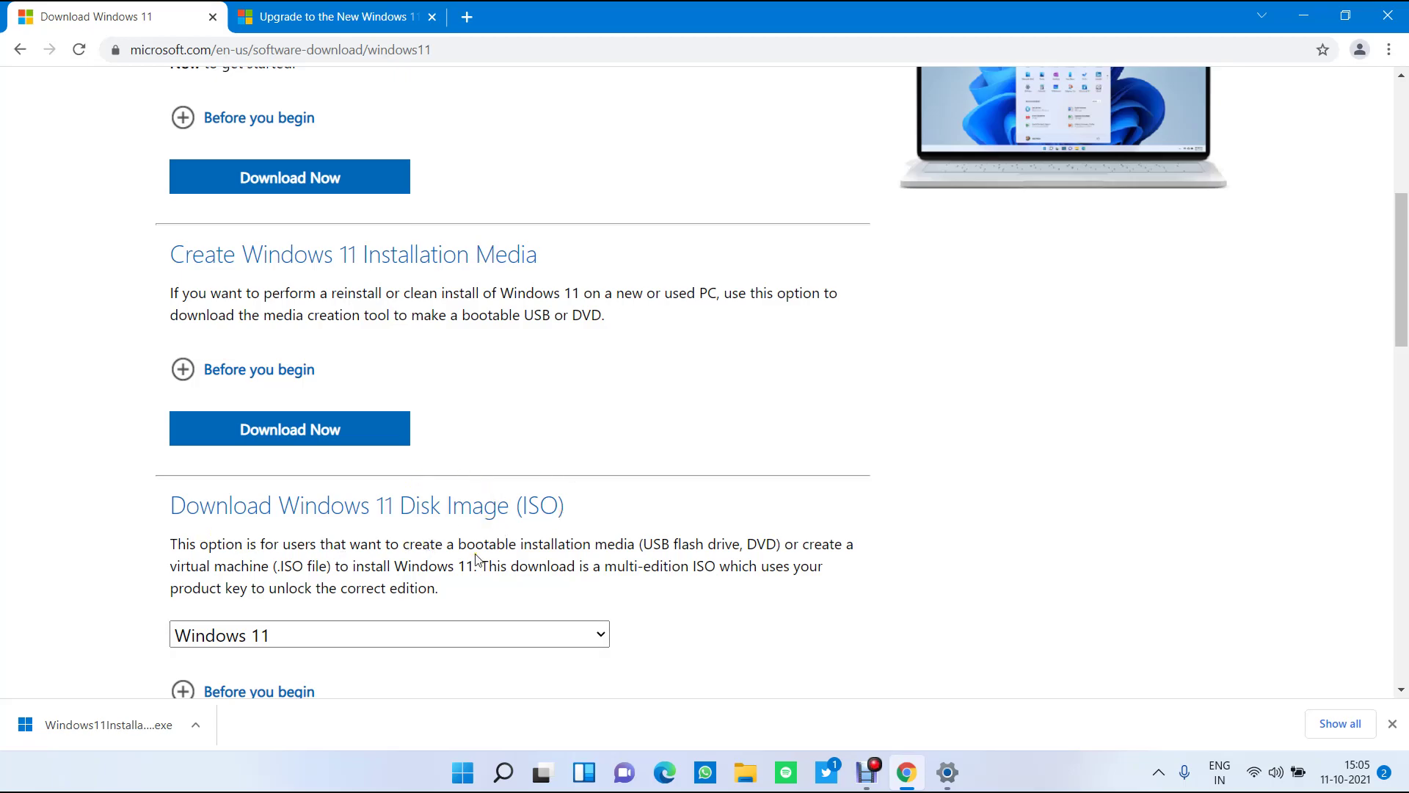
scroll(475, 558, "down", 1)
left_click(400, 551)
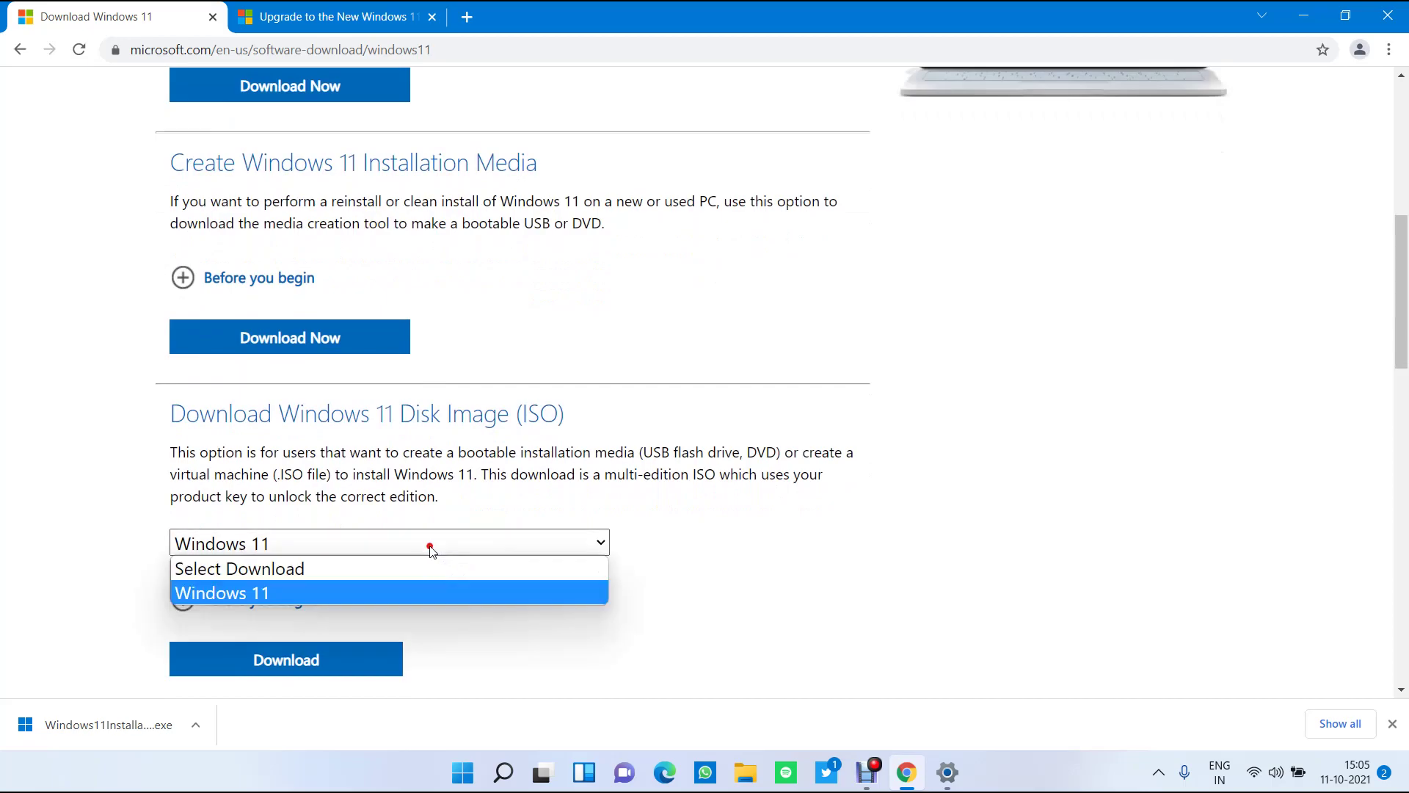
left_click(400, 576)
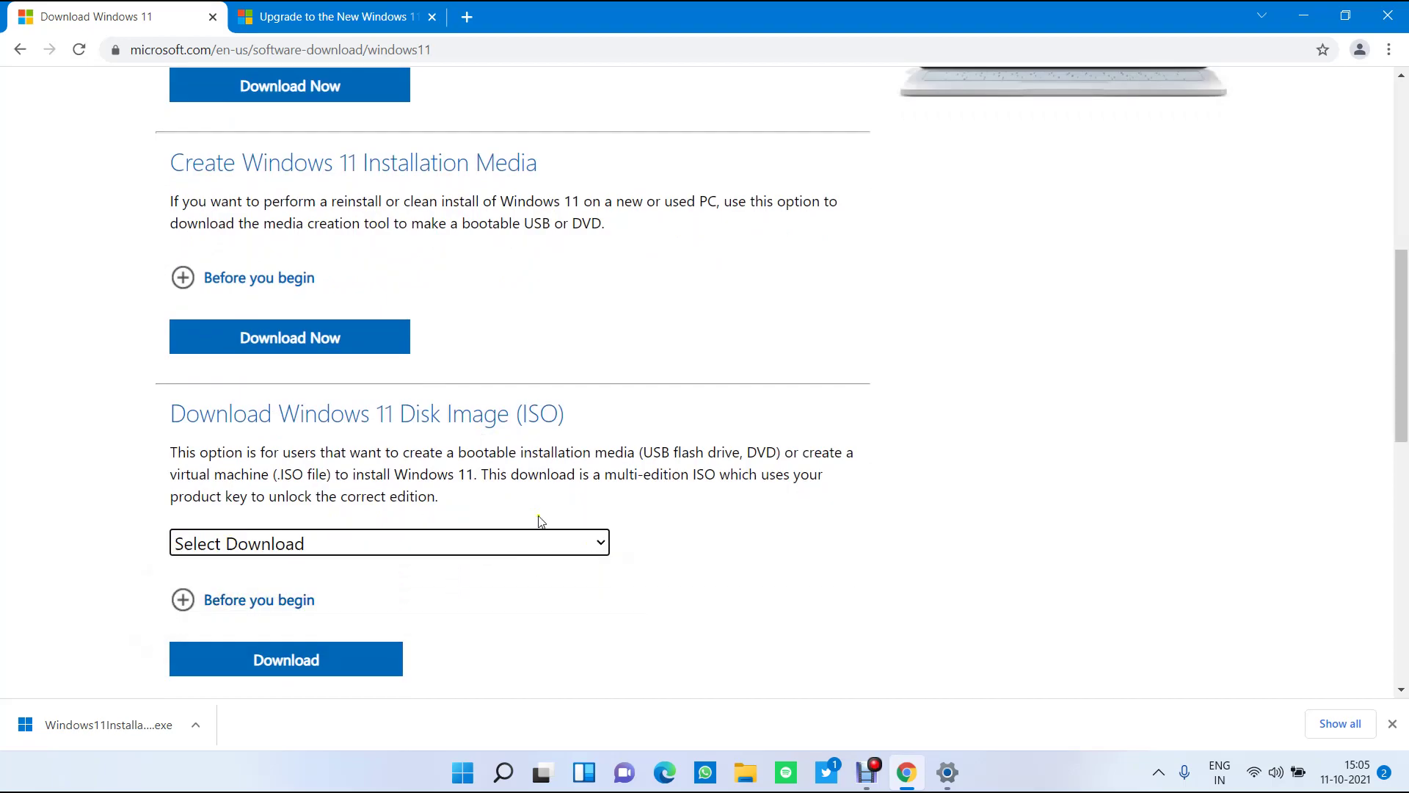
scroll(224, 484, "down", 4)
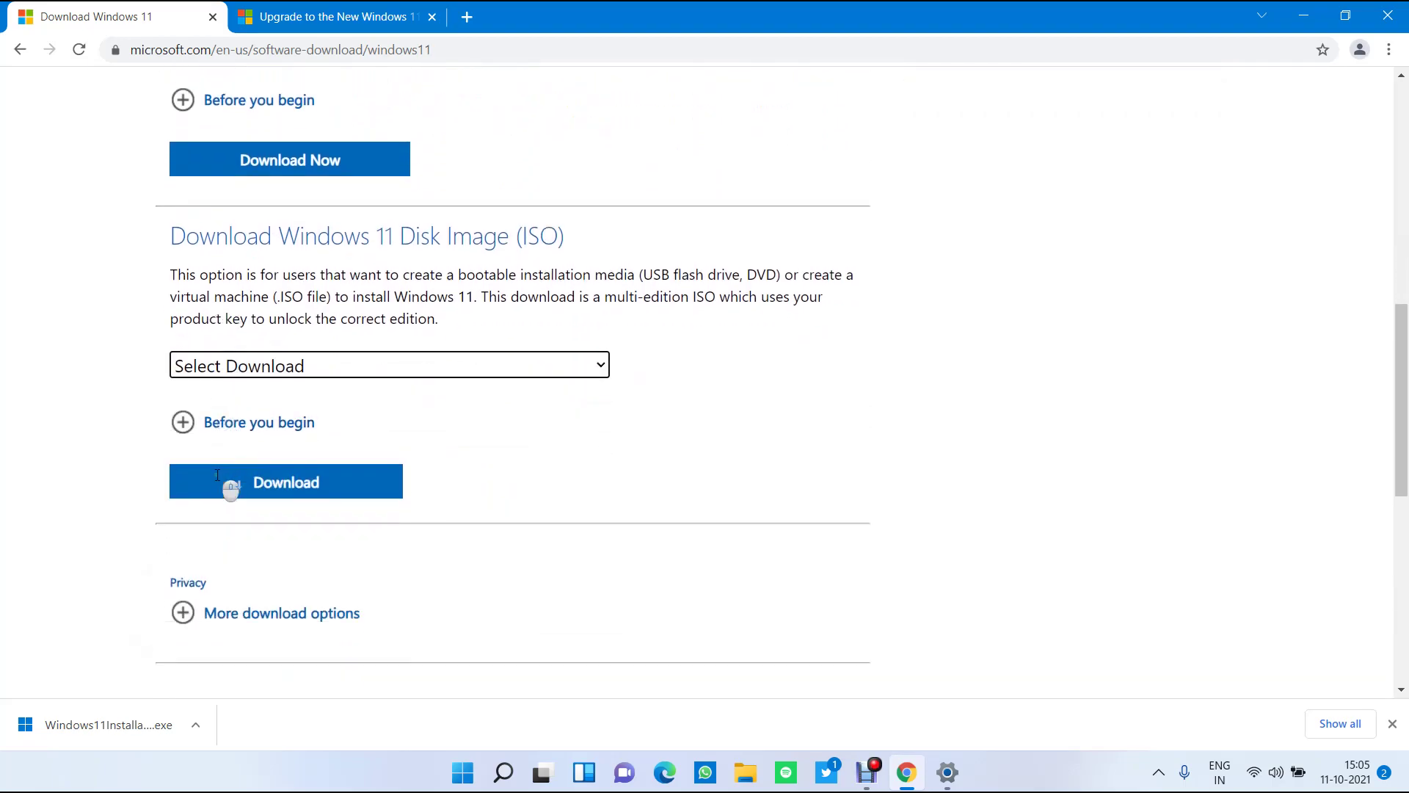
scroll(219, 481, "up", 3)
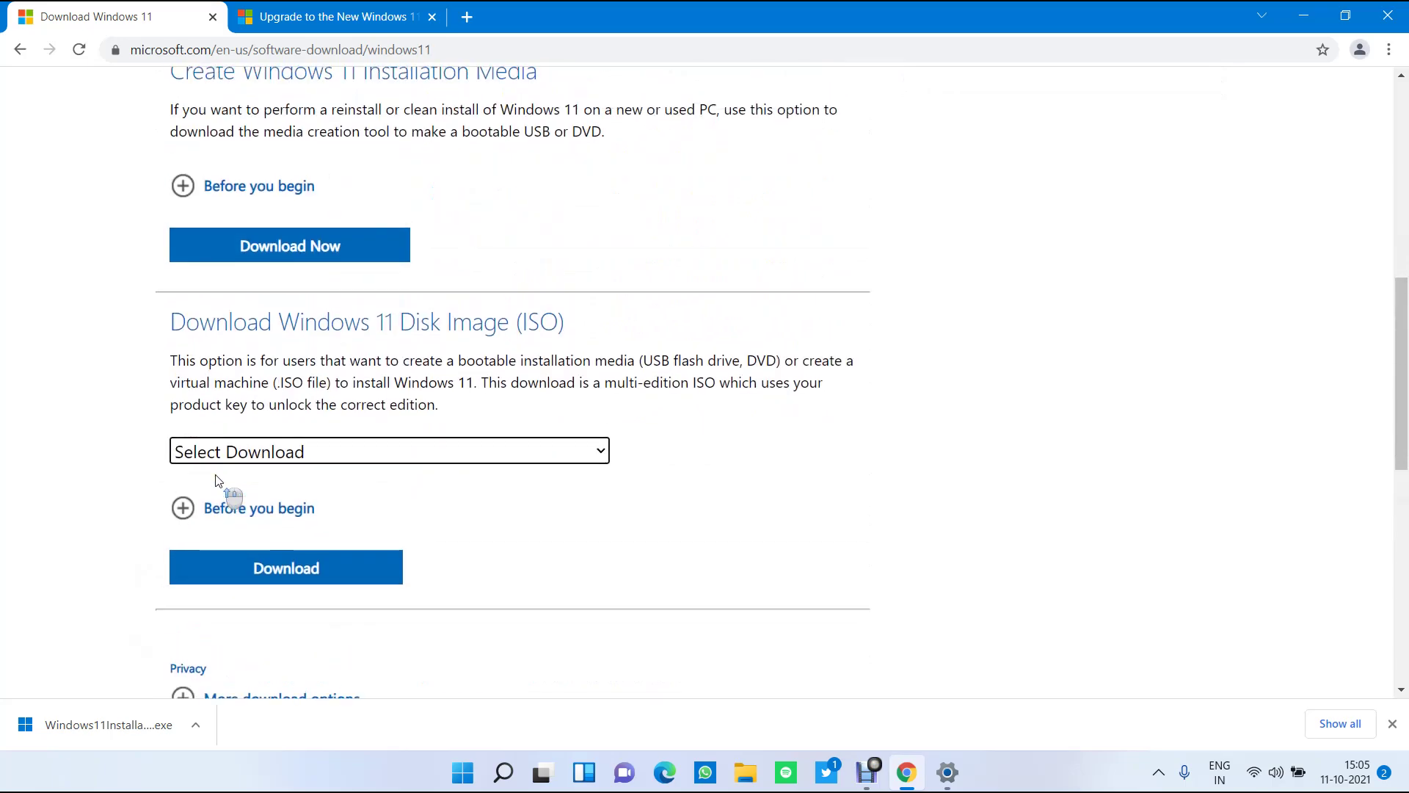
left_click(318, 453)
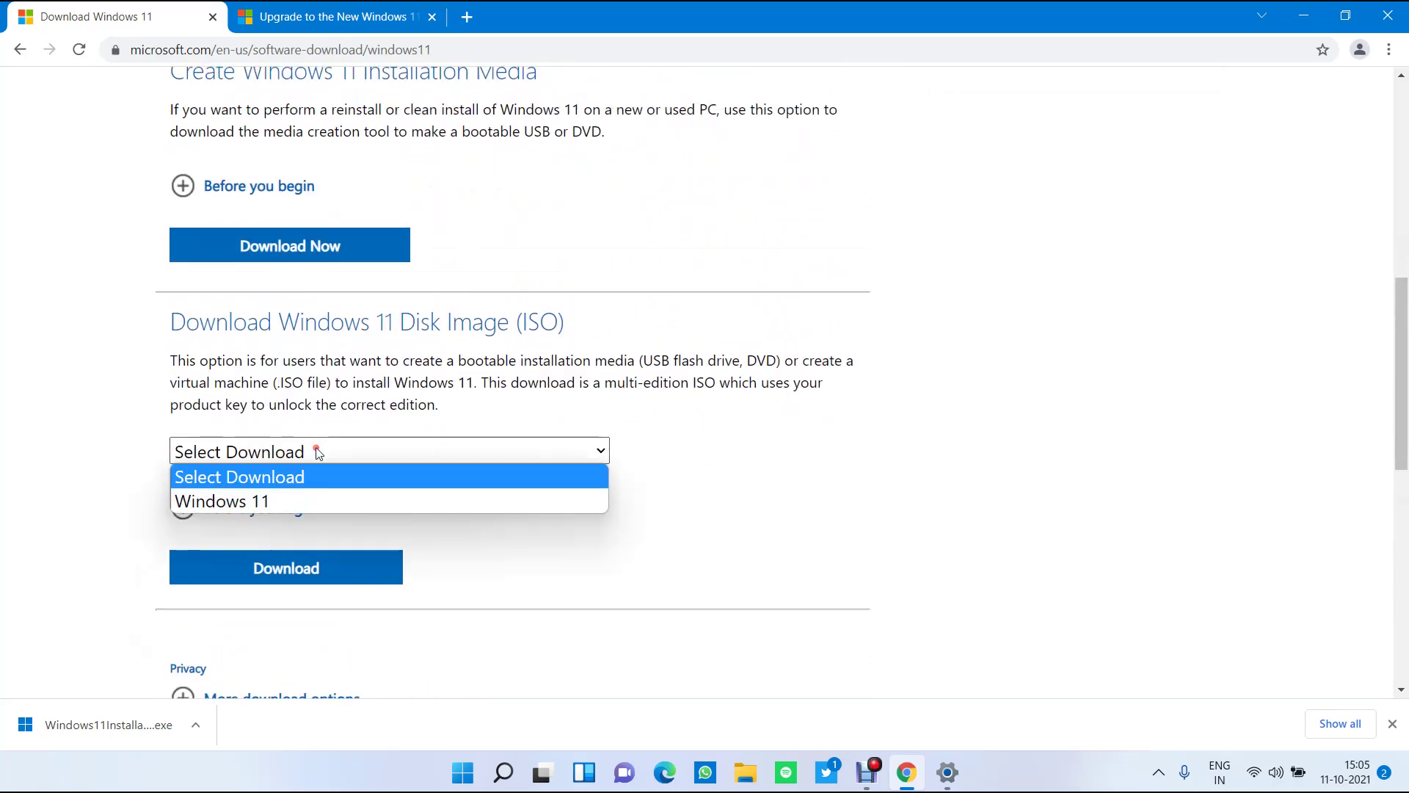
left_click(306, 501)
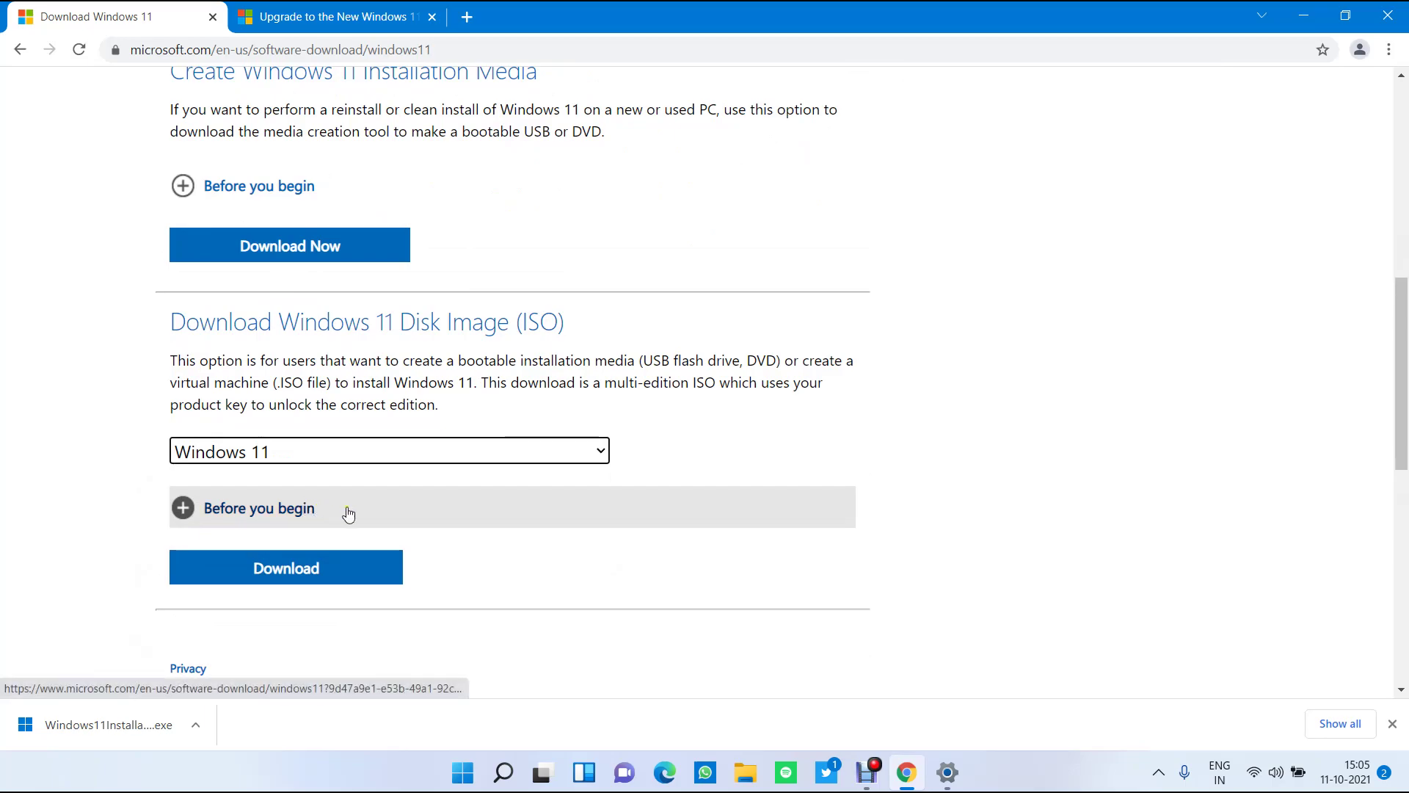
left_click(292, 571)
Set the product language to English and confirm it to generate the ISO download link.
scroll(301, 580, "down", 5)
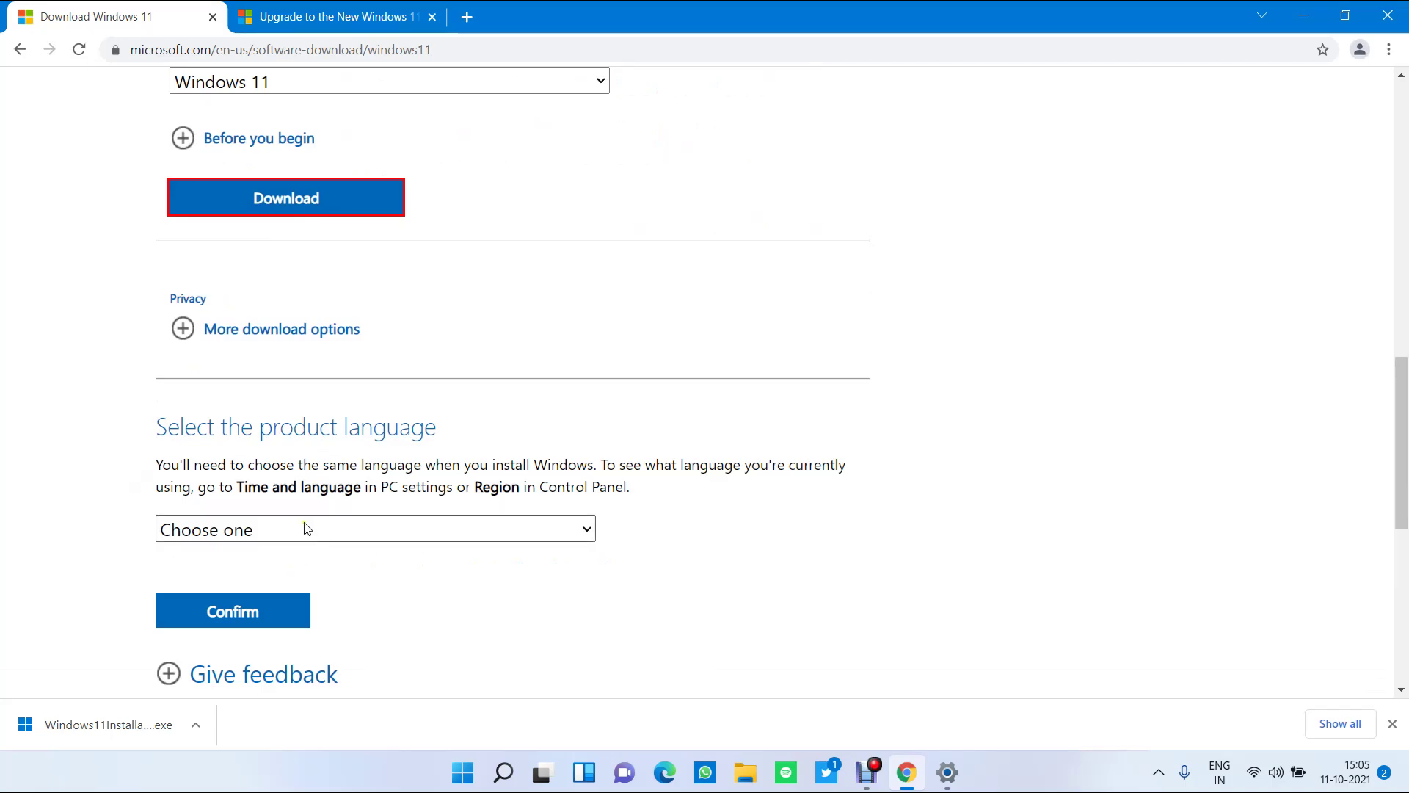
left_click(391, 530)
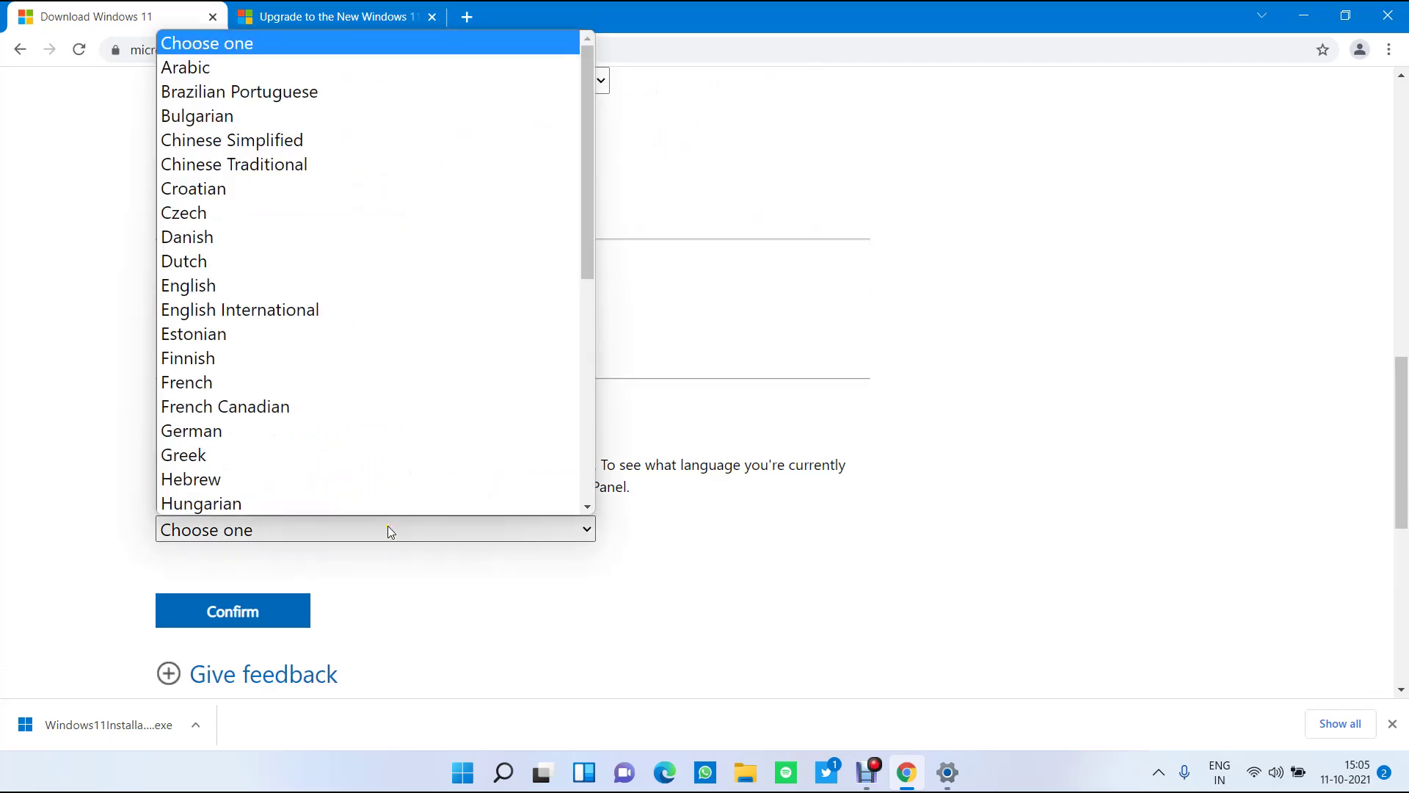
left_click(273, 294)
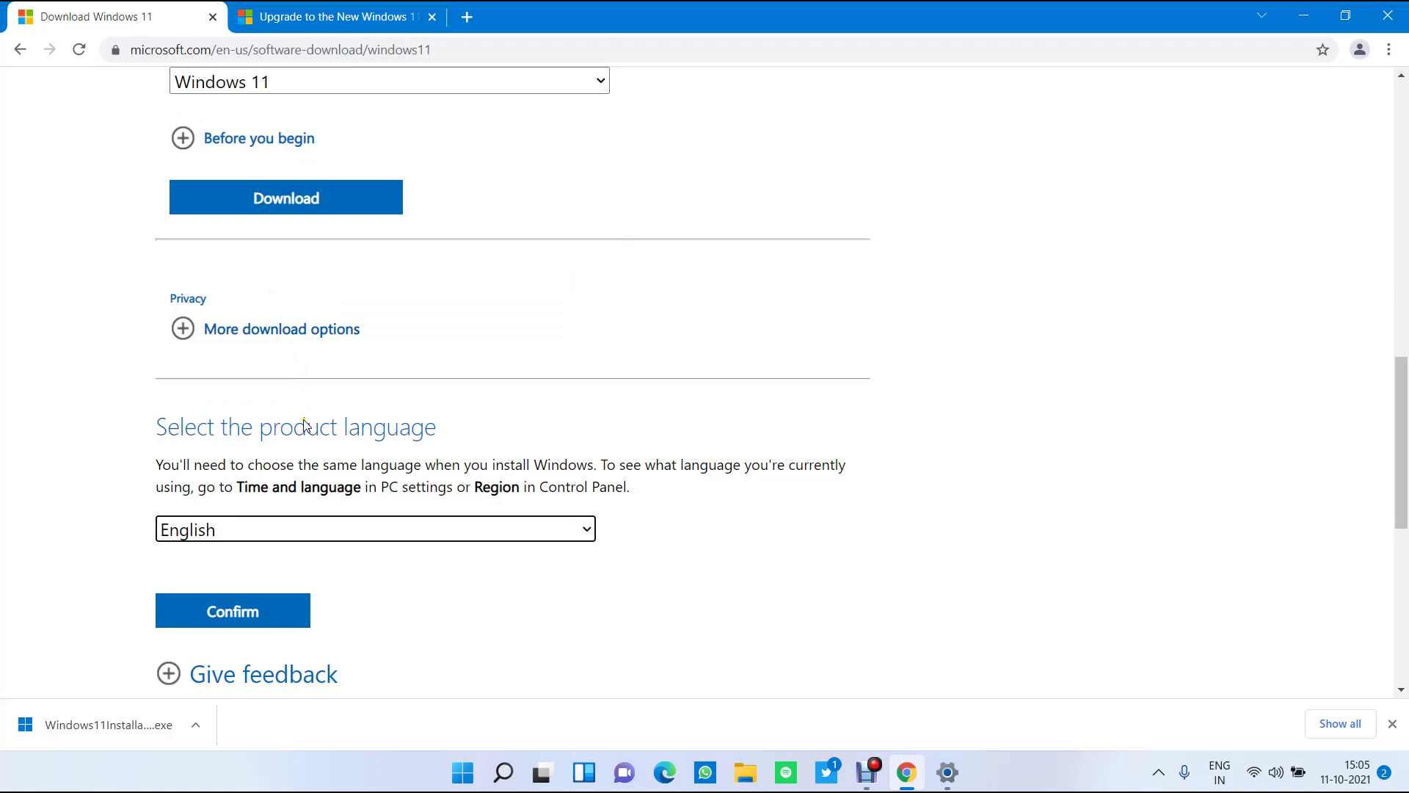
scroll(307, 422, "down", 1)
left_click(258, 528)
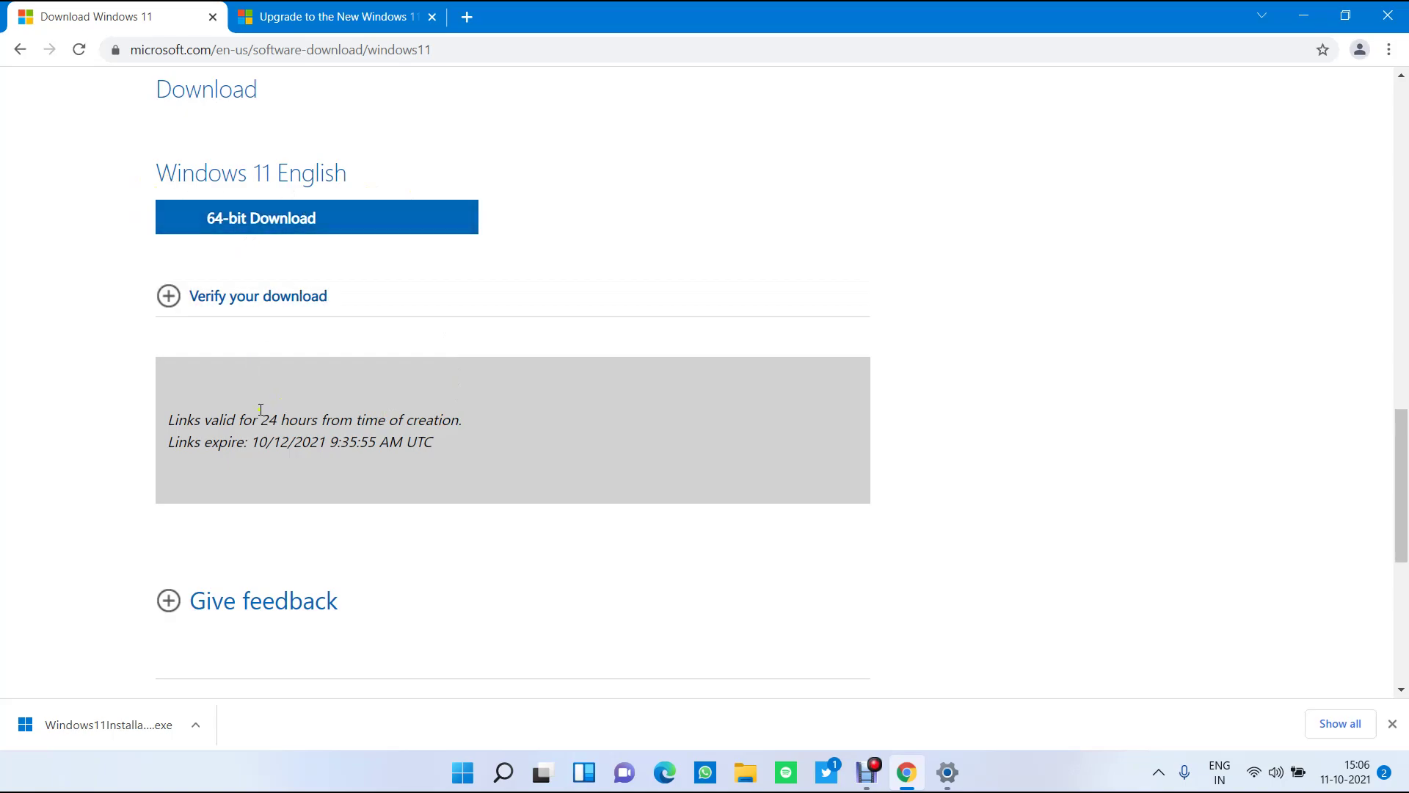
Read how long the Windows 11 English download link stays valid and when it expires.
left_click_drag(262, 419, 339, 420)
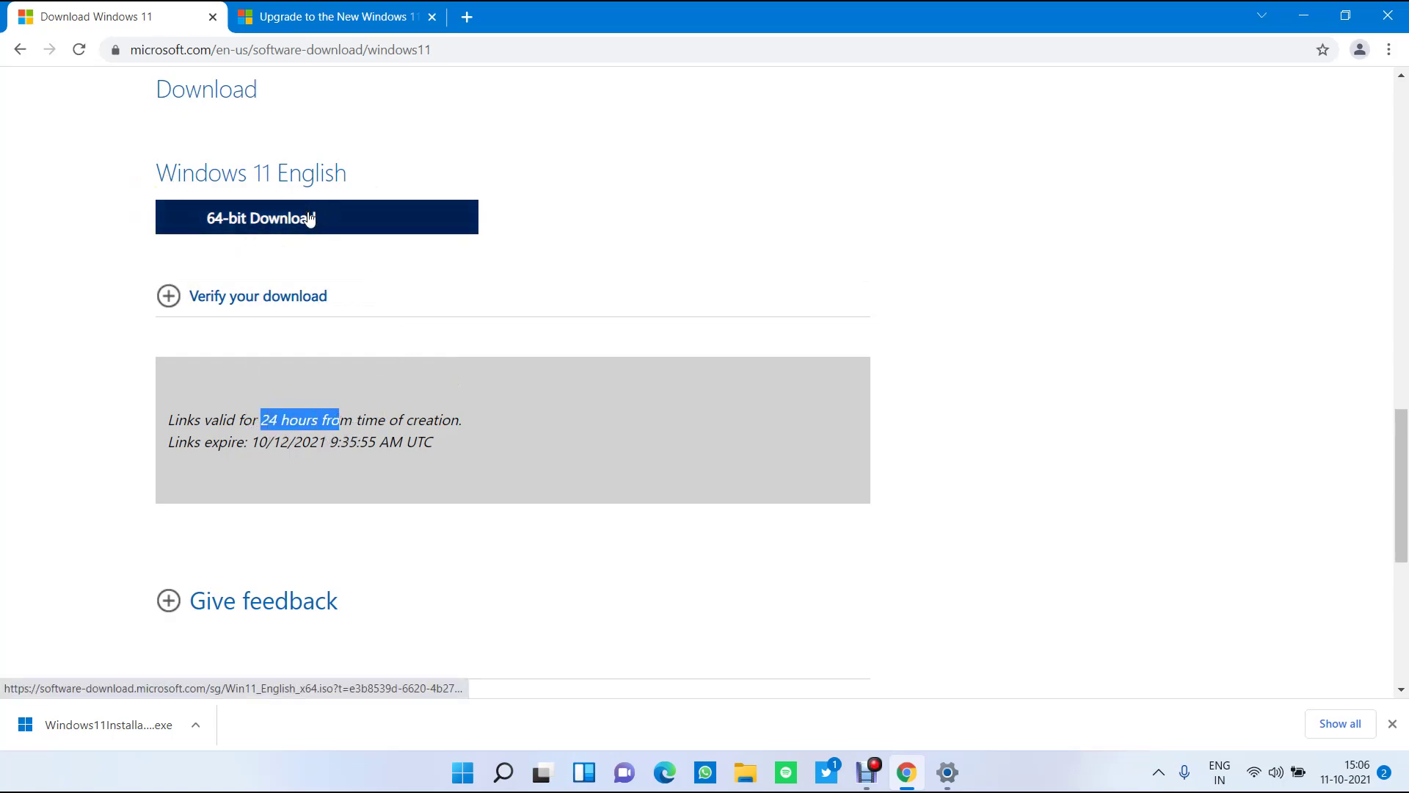
left_click(375, 403)
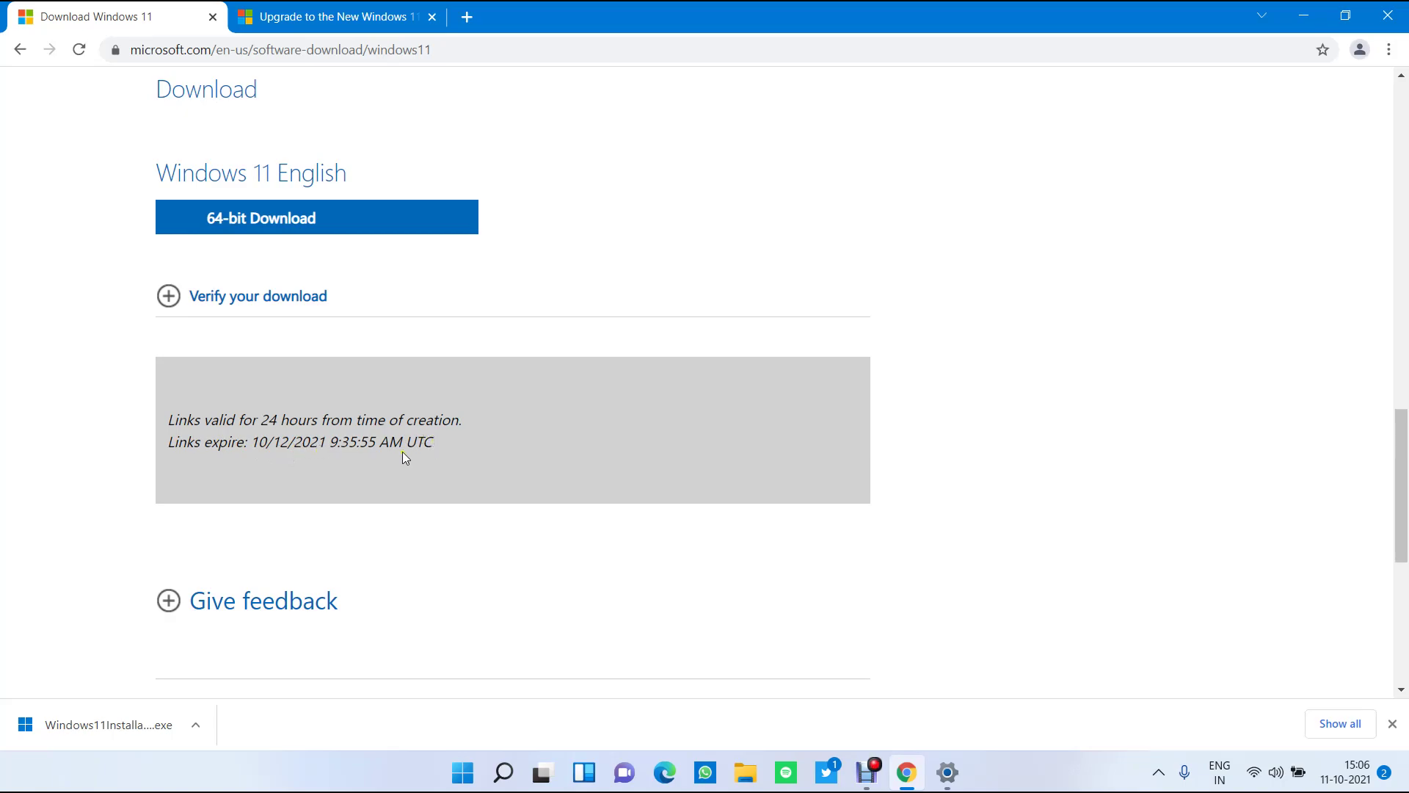
scroll(399, 452, "up", 1)
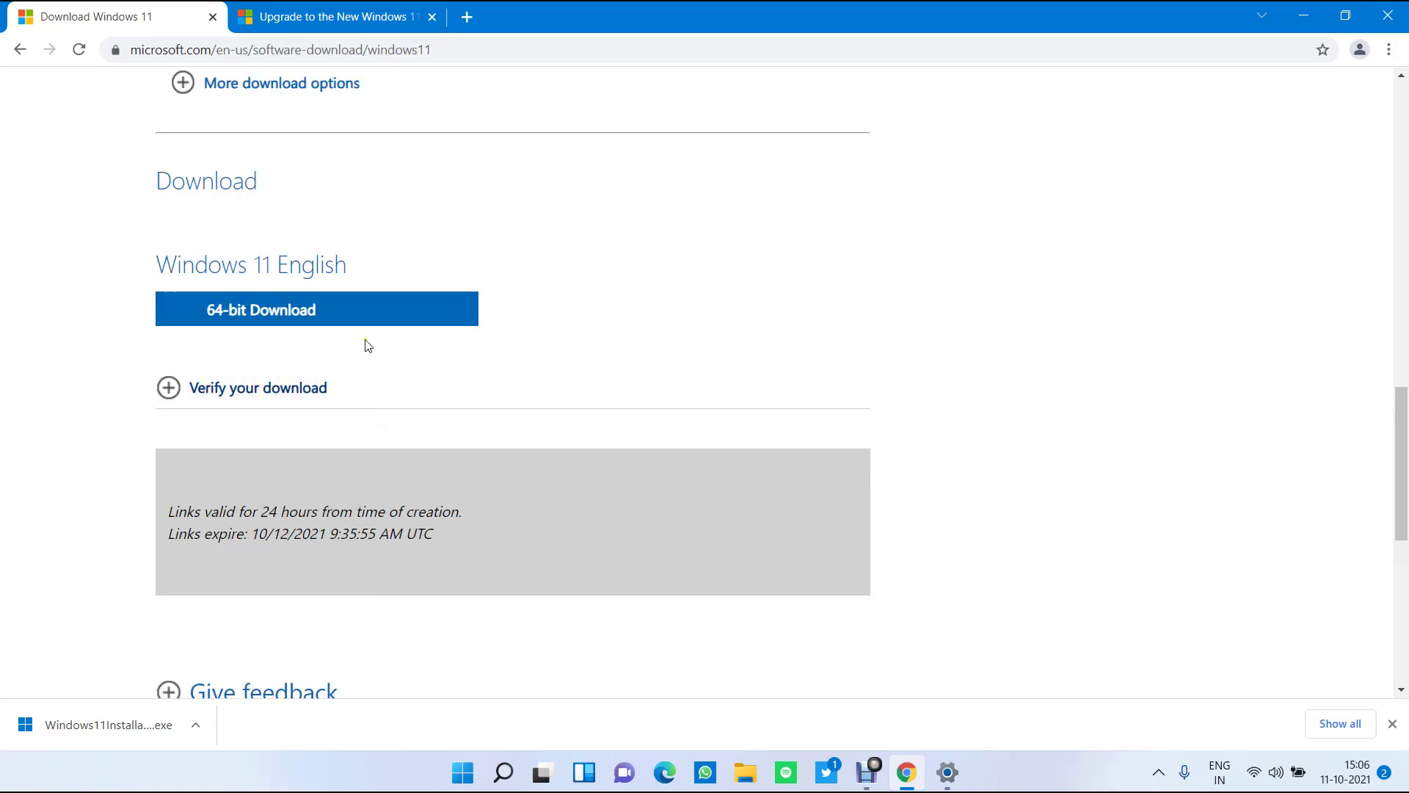
Start the 64-bit Windows 11 English ISO download and cancel it.
left_click(270, 316)
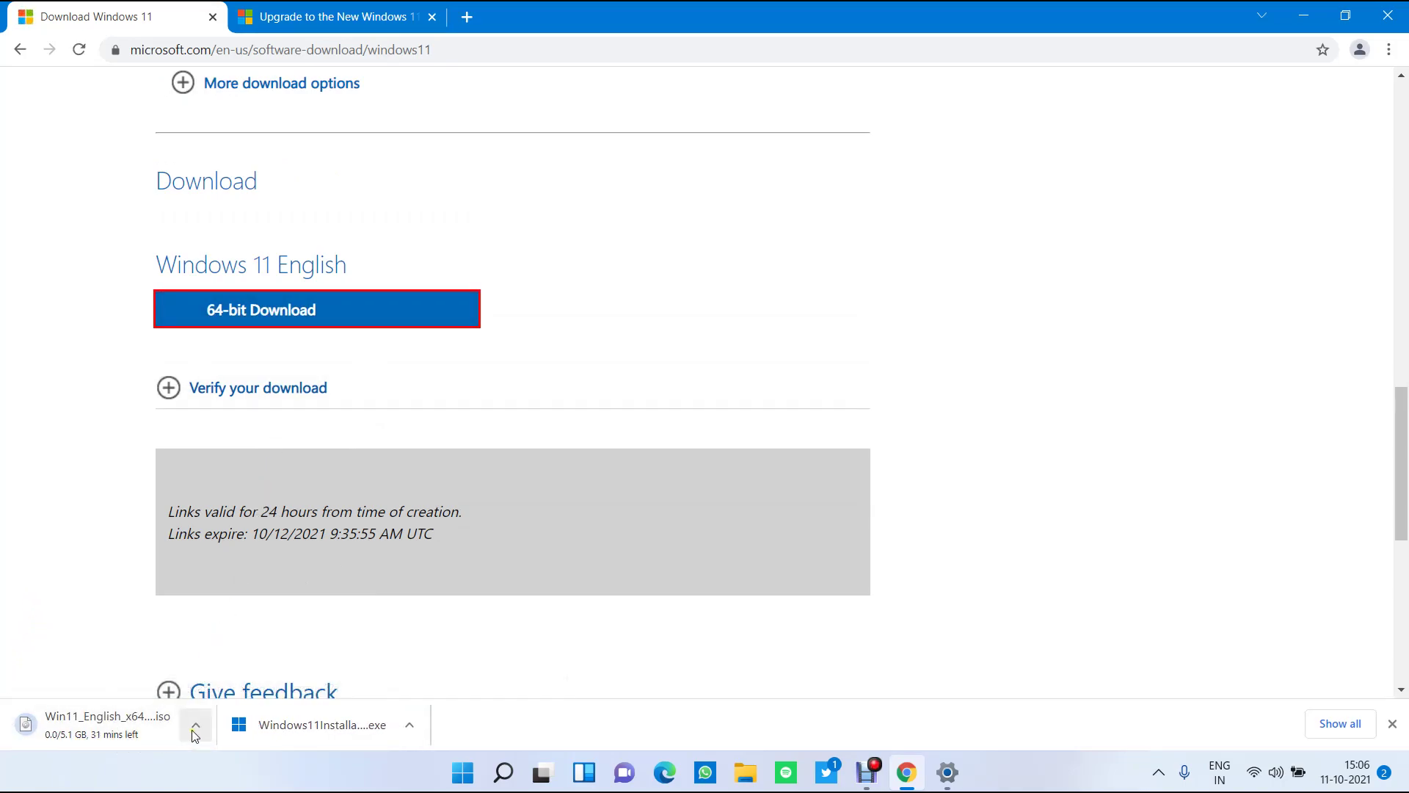
left_click(196, 727)
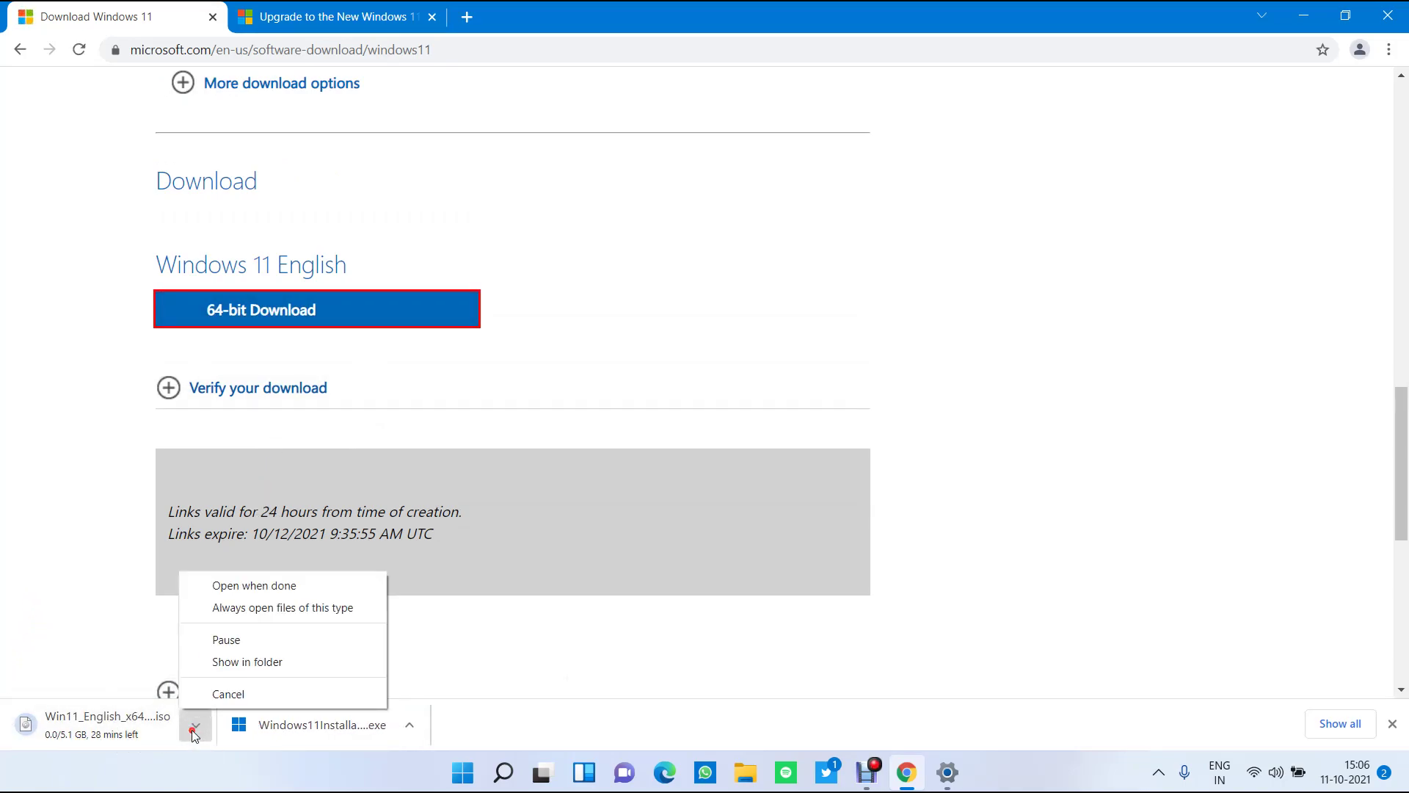
left_click(215, 692)
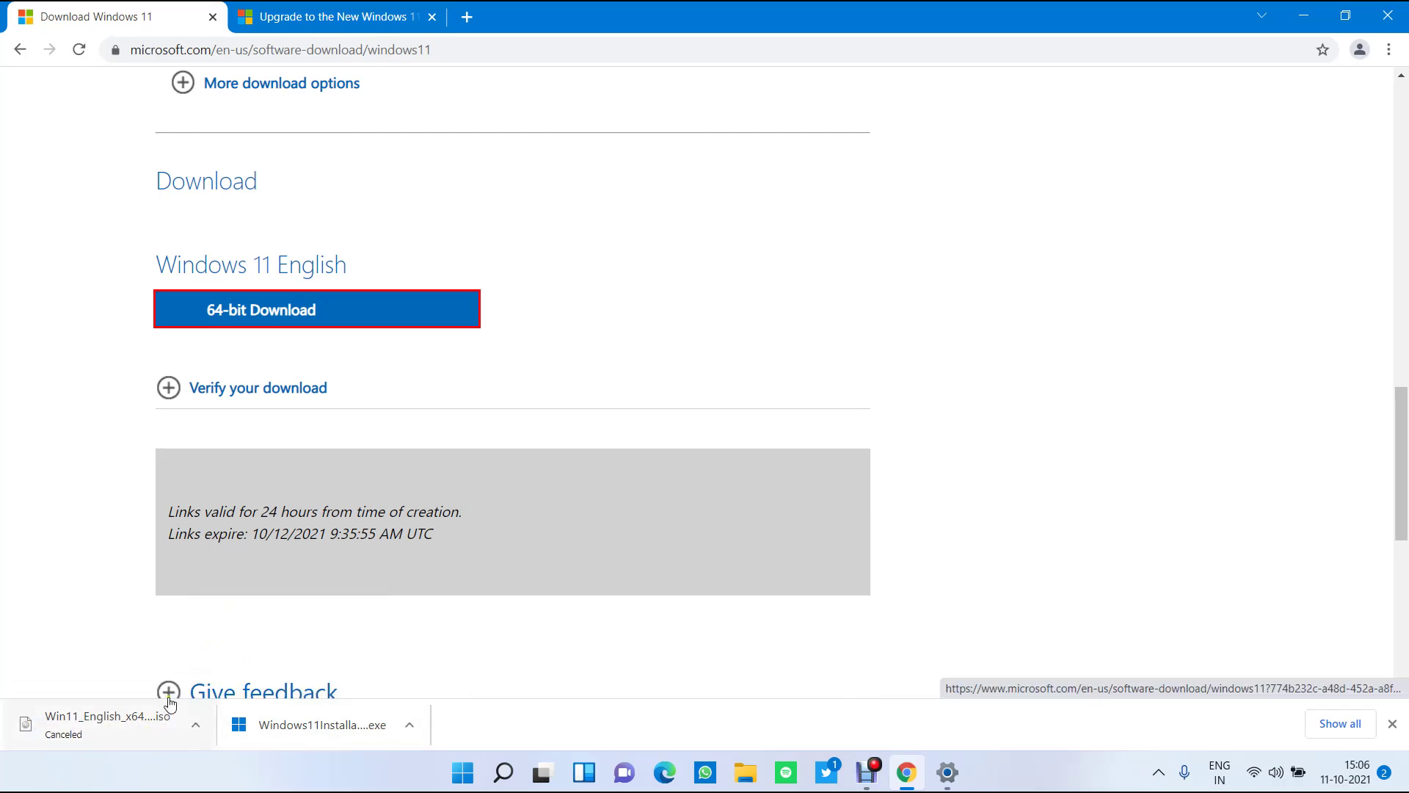
Compare the three Windows 11 installation options on the download page, ending at the Disk Image (ISO) section.
scroll(220, 618, "up", 6)
scroll(220, 618, "up", 7)
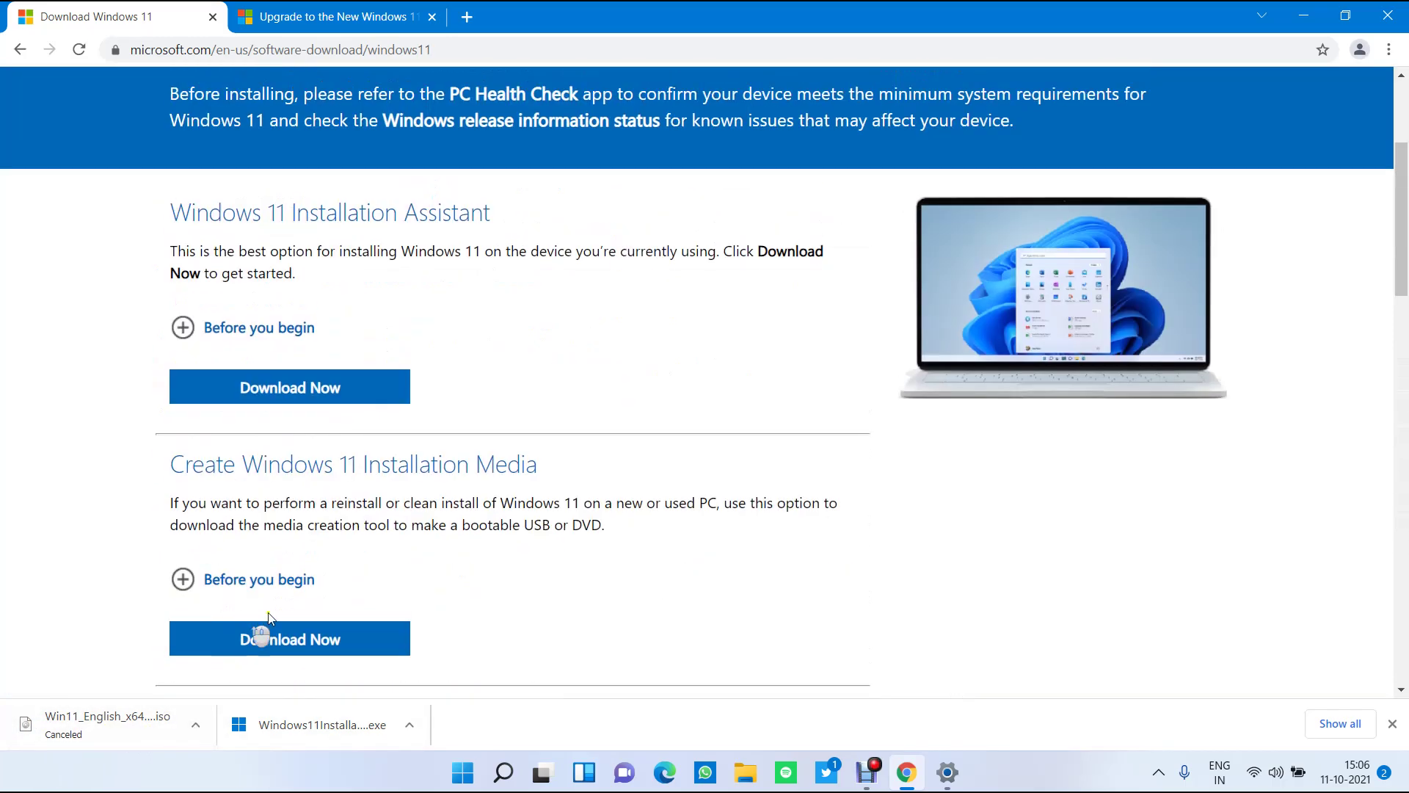
left_click(908, 773)
left_click(907, 772)
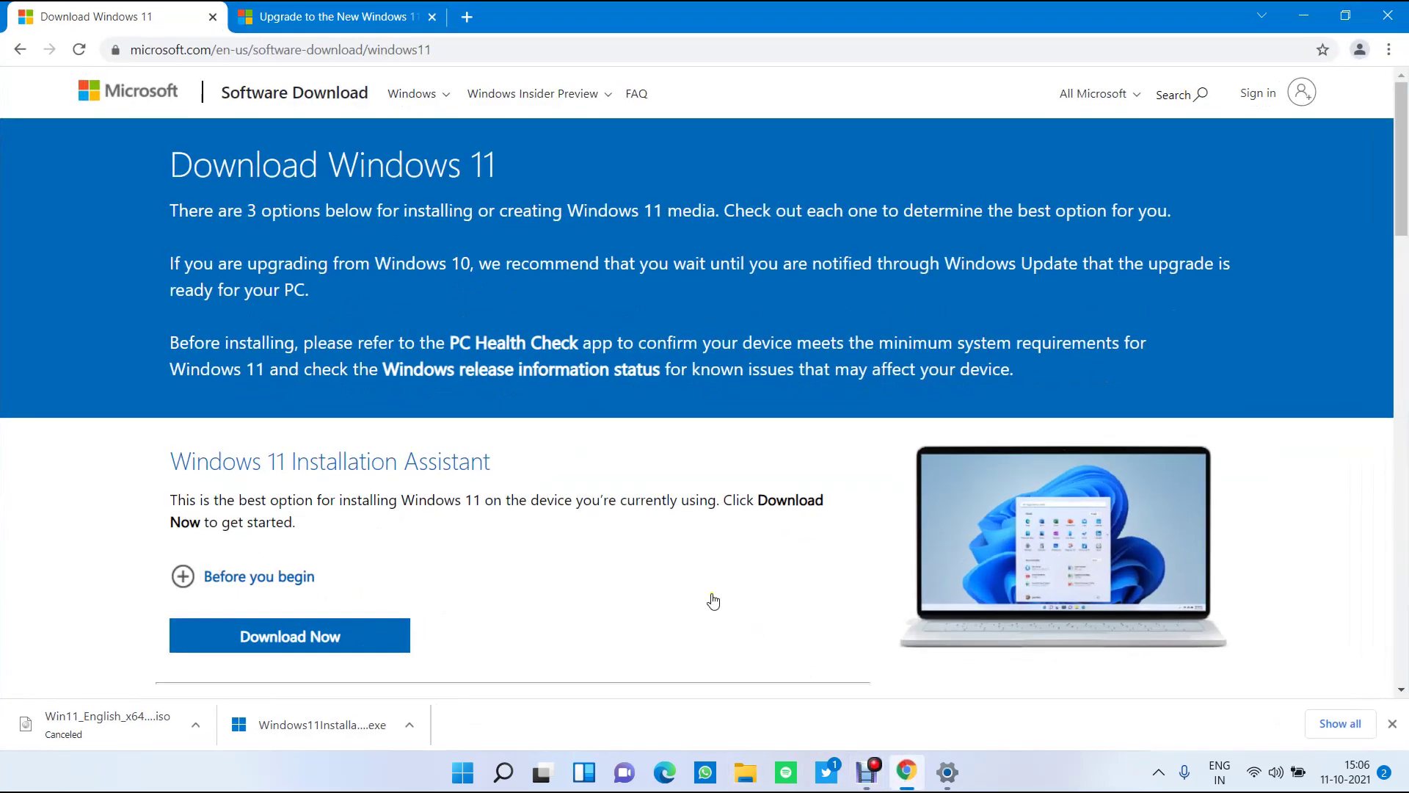
scroll(513, 560, "down", 6)
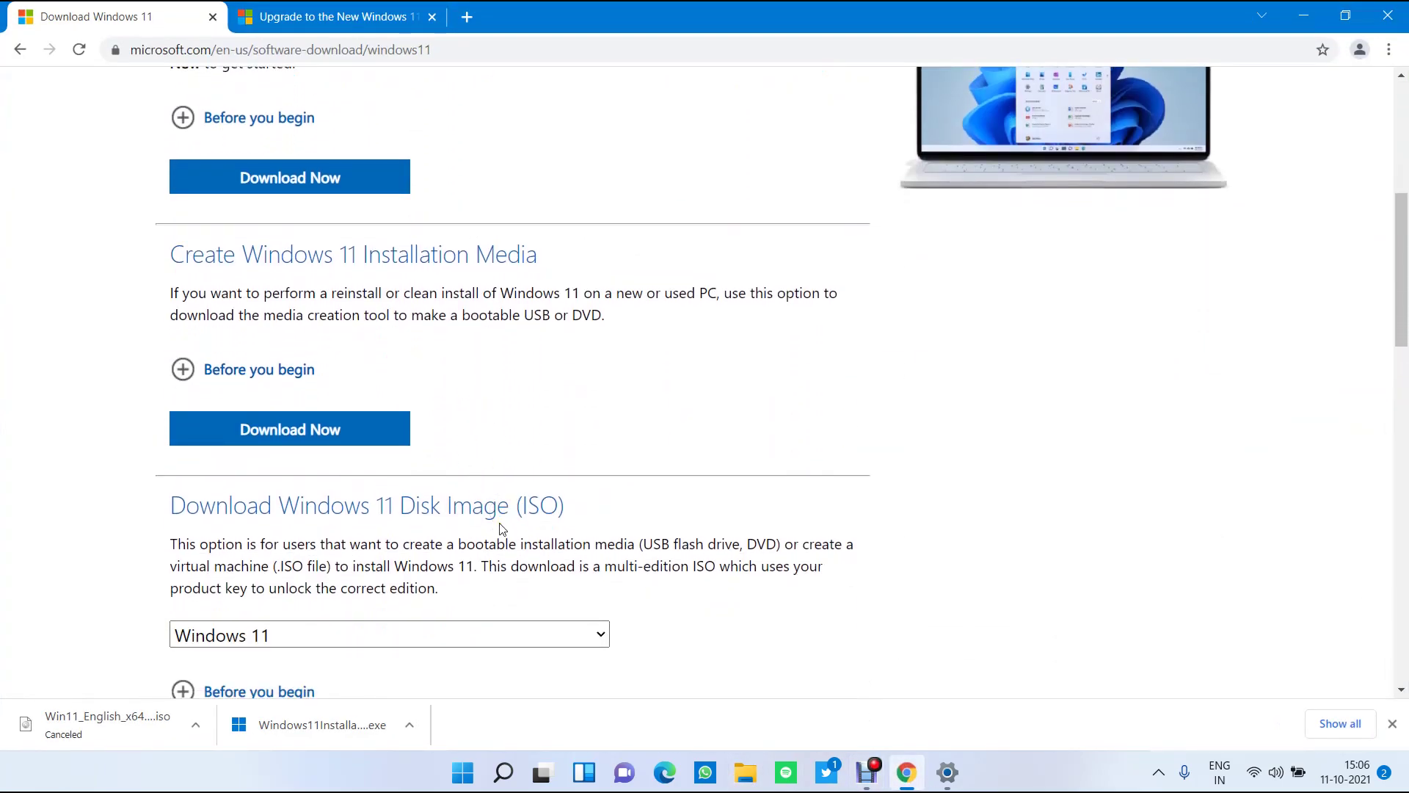
scroll(507, 532, "up", 3)
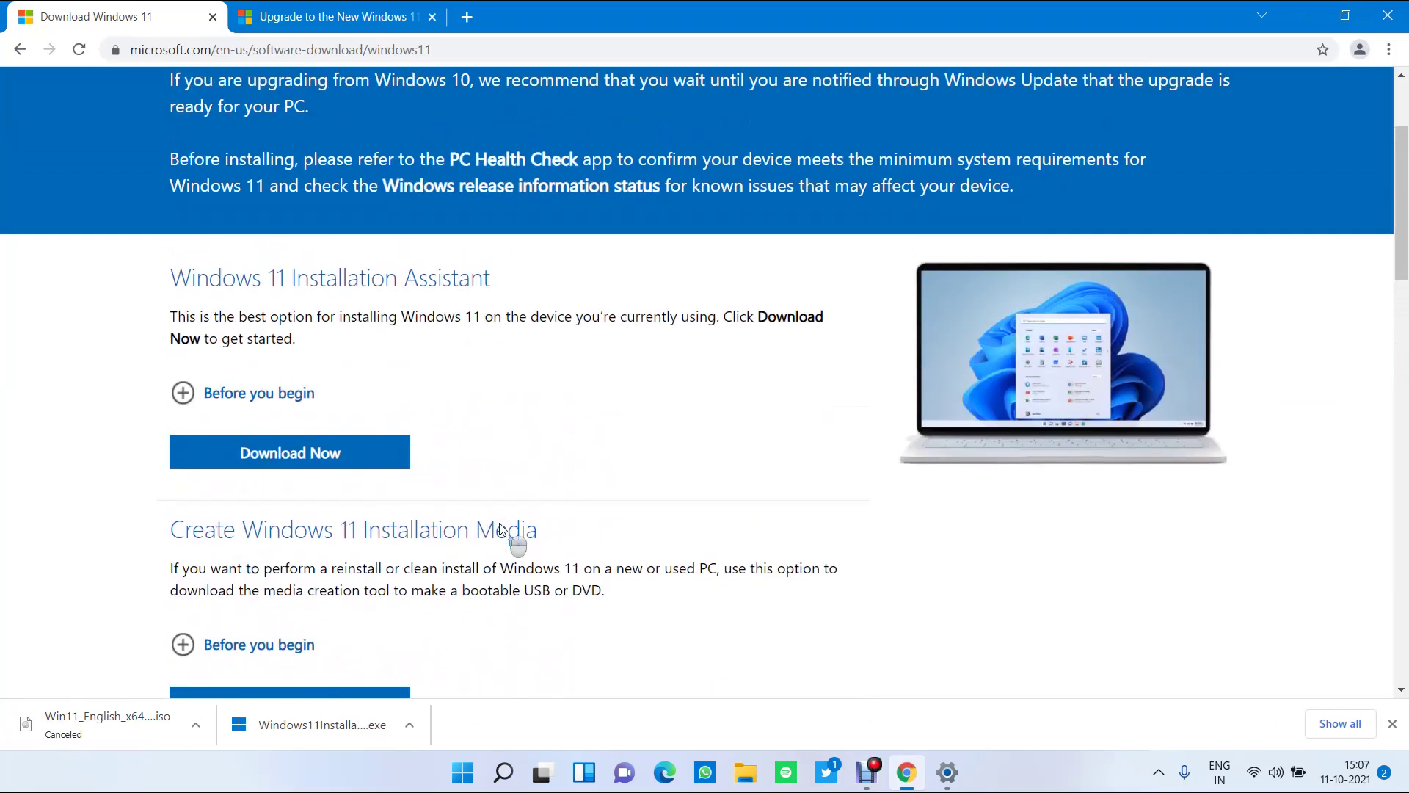
scroll(473, 551, "down", 3)
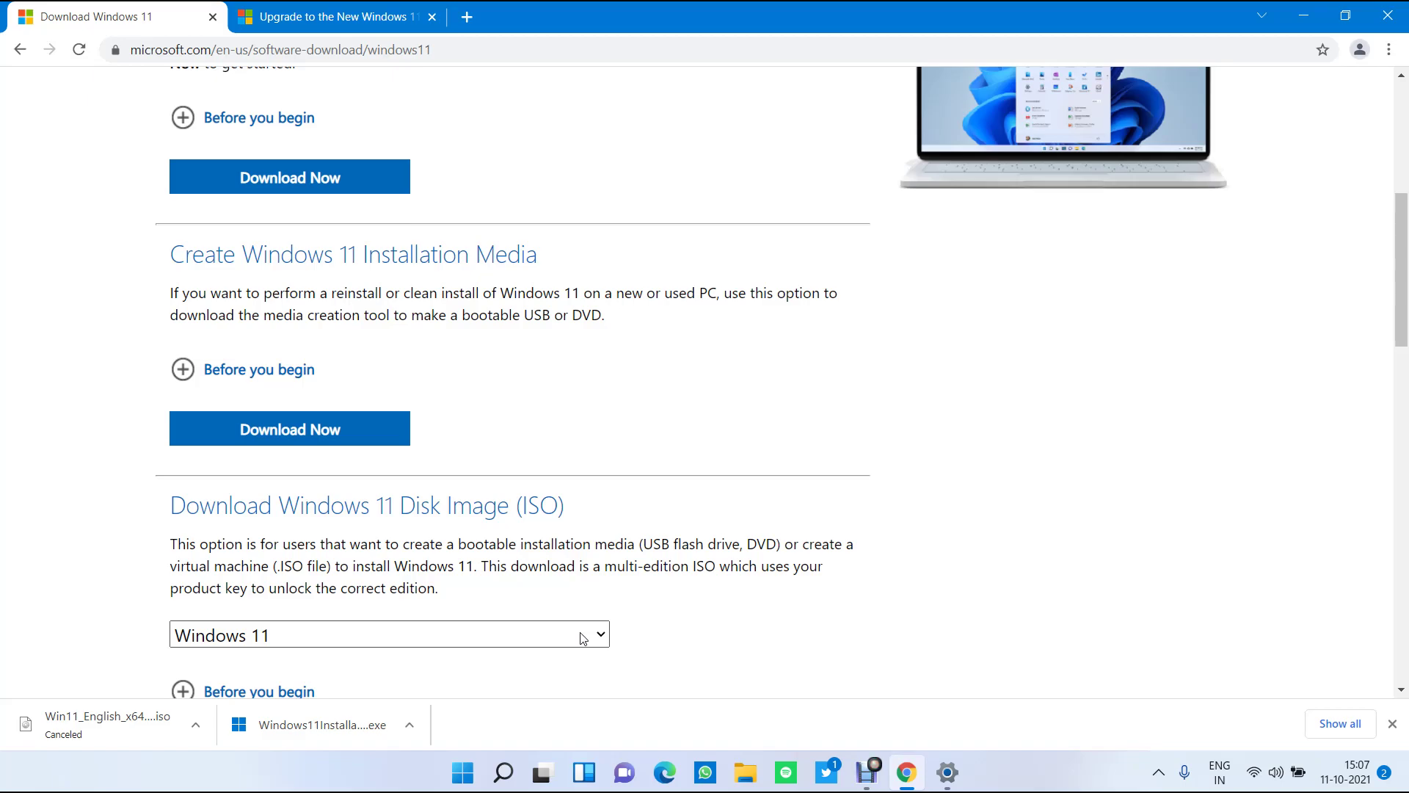
scroll(528, 580, "down", 2)
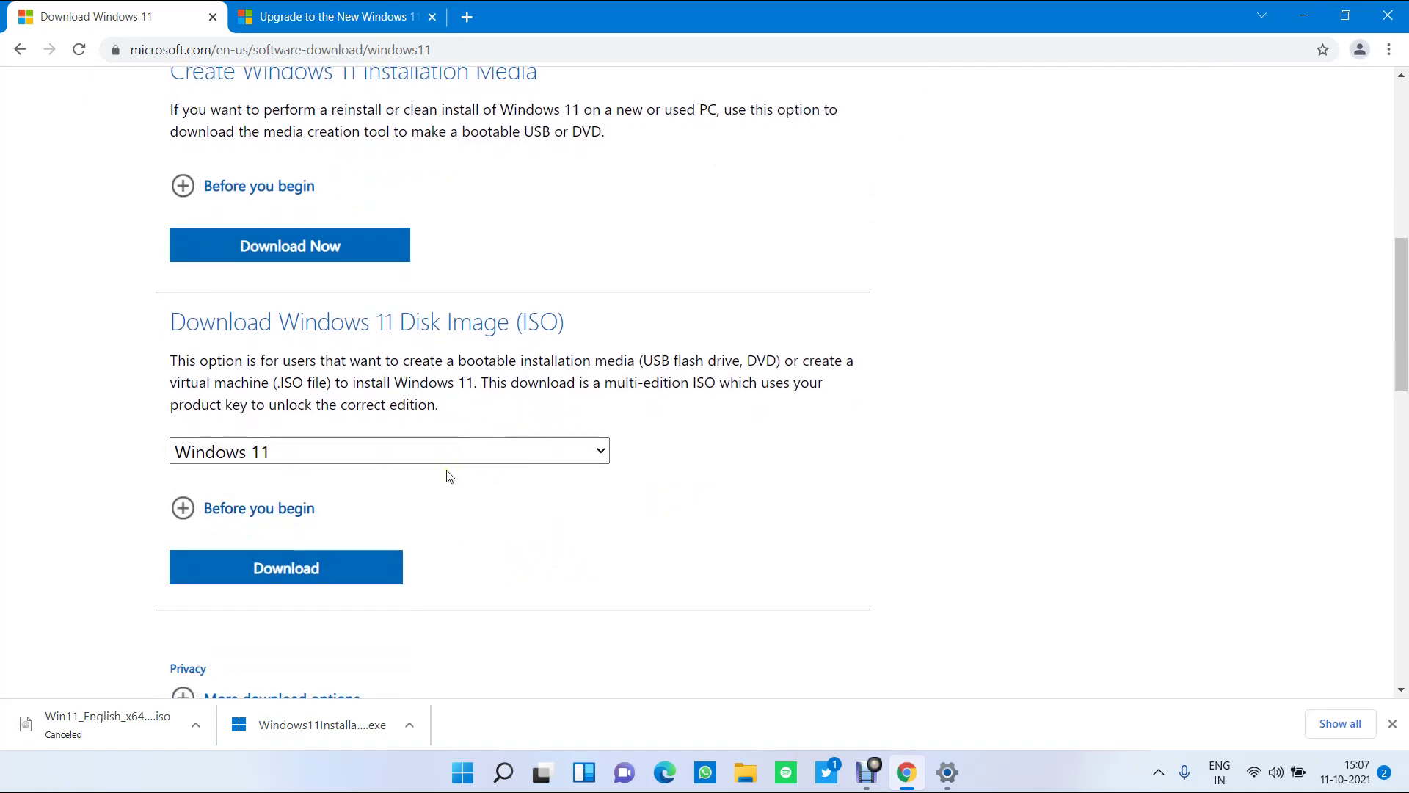
scroll(450, 476, "up", 1)
left_click_drag(170, 414, 599, 412)
key("Tab")
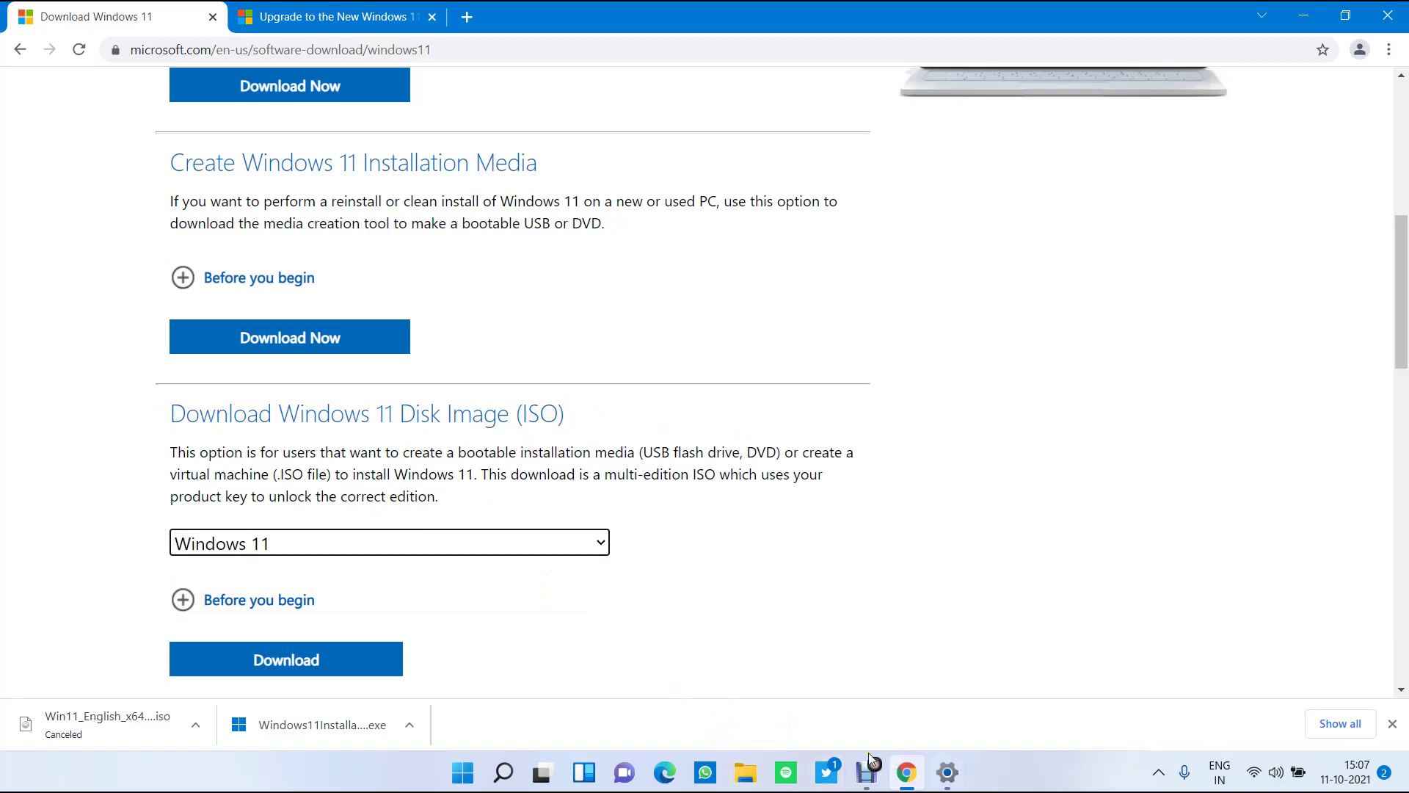
Switch to File Explorer and open the Downloads folder containing the downloaded Windows 11 files.
left_click(744, 777)
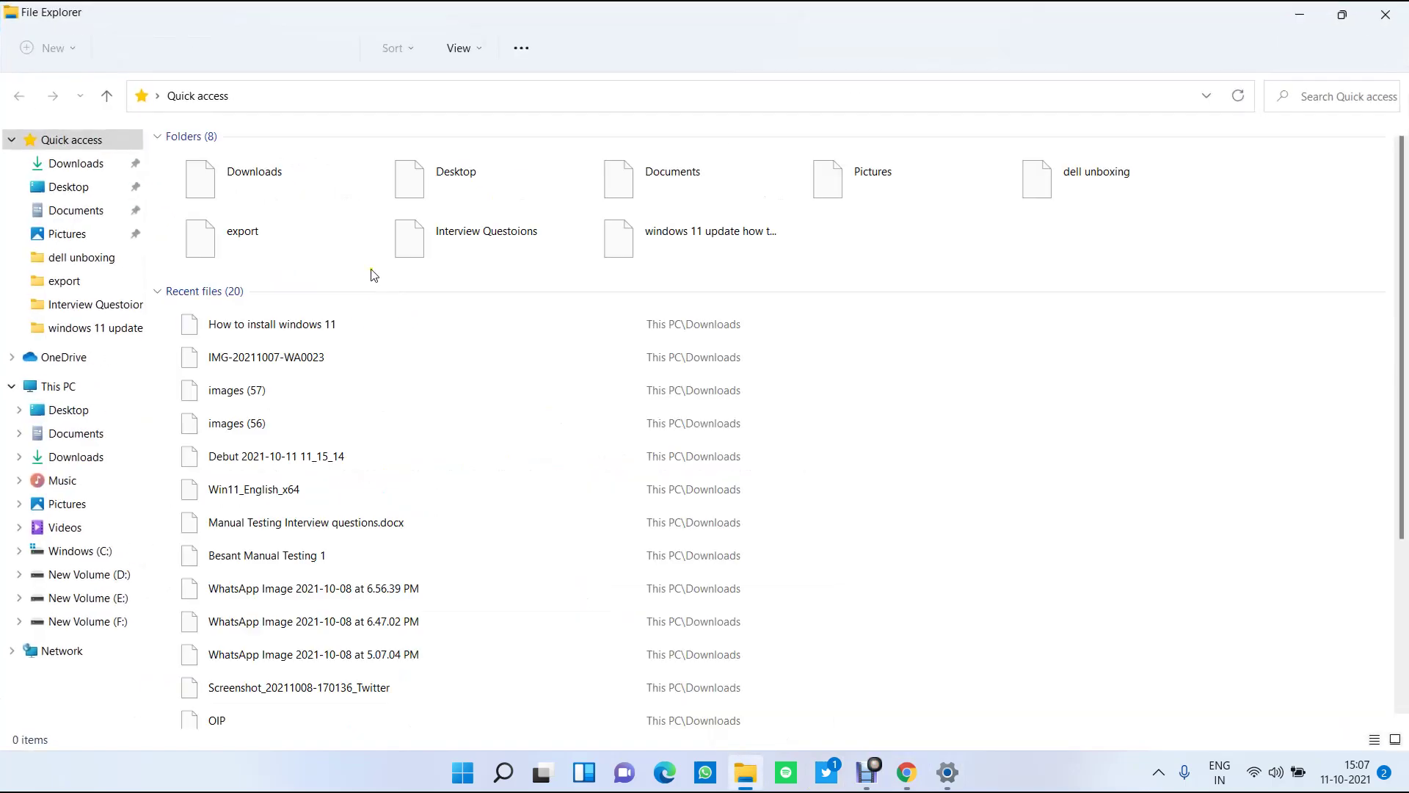
left_click(75, 163)
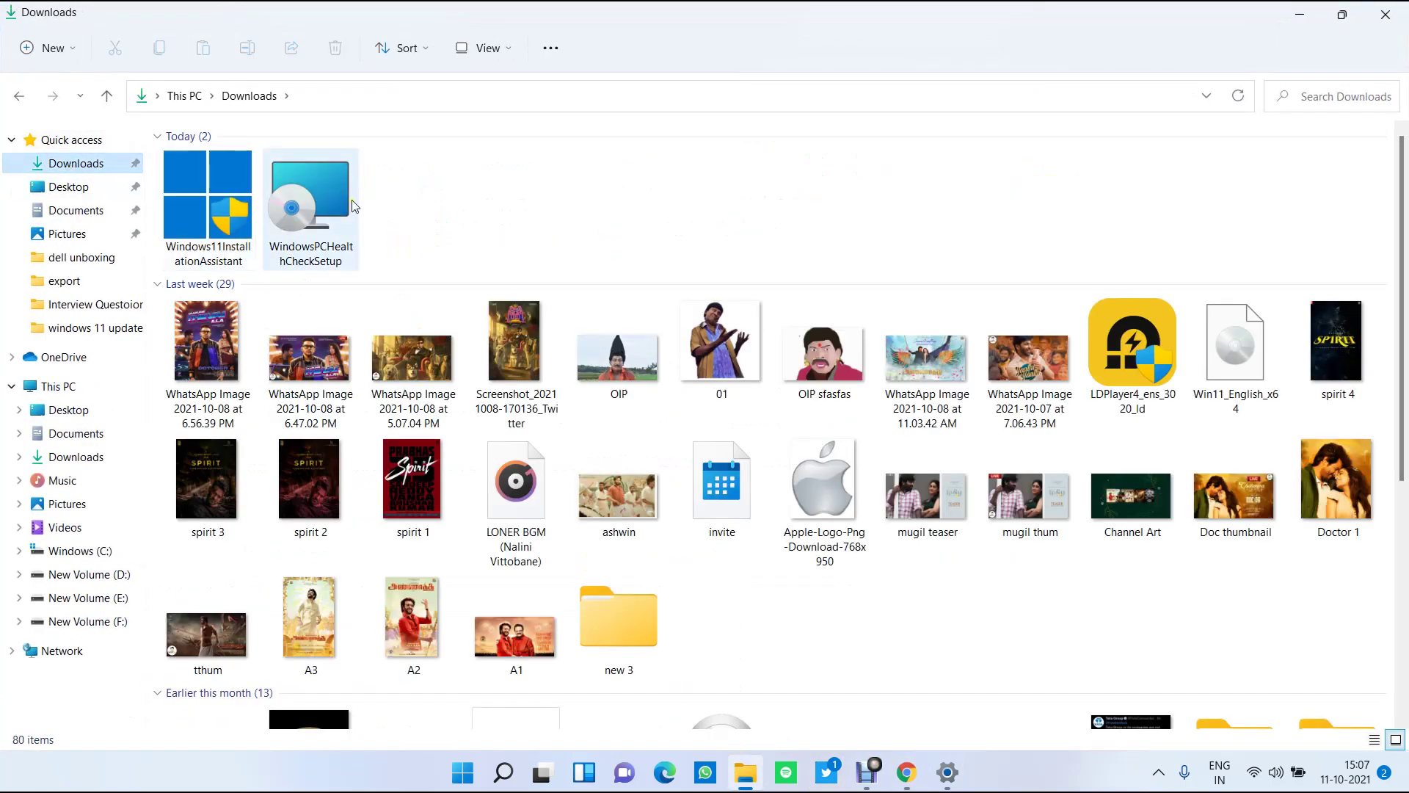
Check the size of the Win11_English_x64 disc image in its properties, then close them.
left_click(1261, 371)
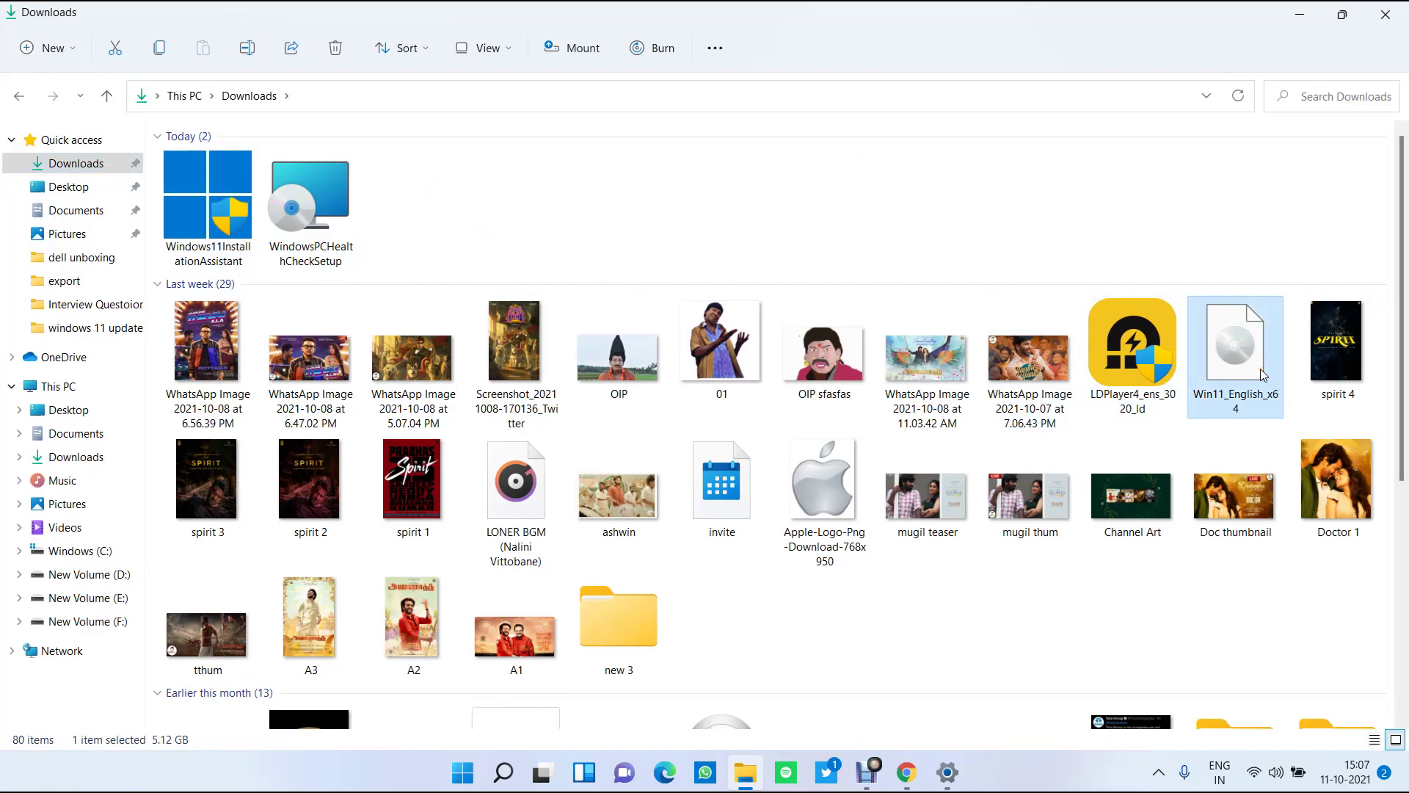
right_click(1262, 375)
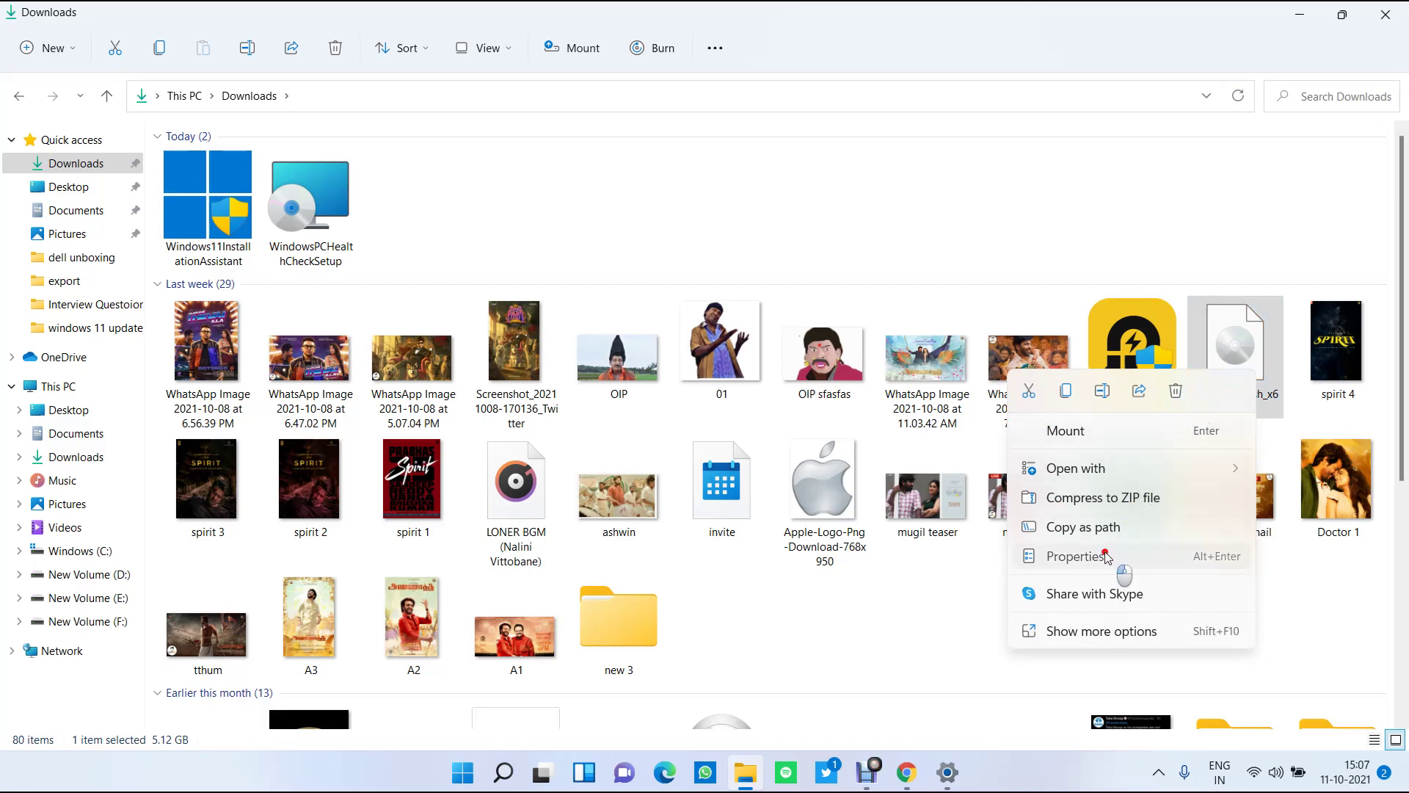
left_click(1076, 557)
left_click_drag(1255, 299, 828, 232)
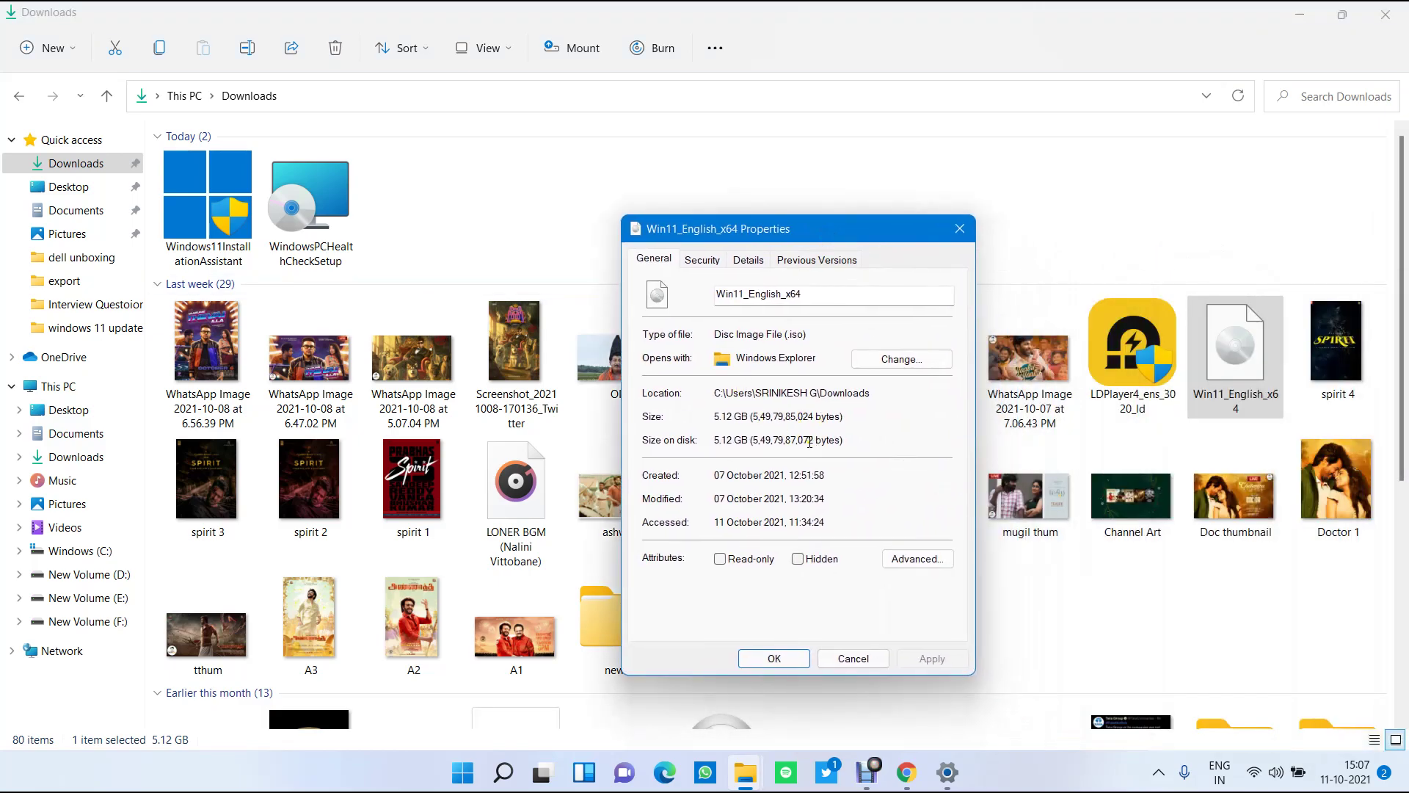
left_click(959, 228)
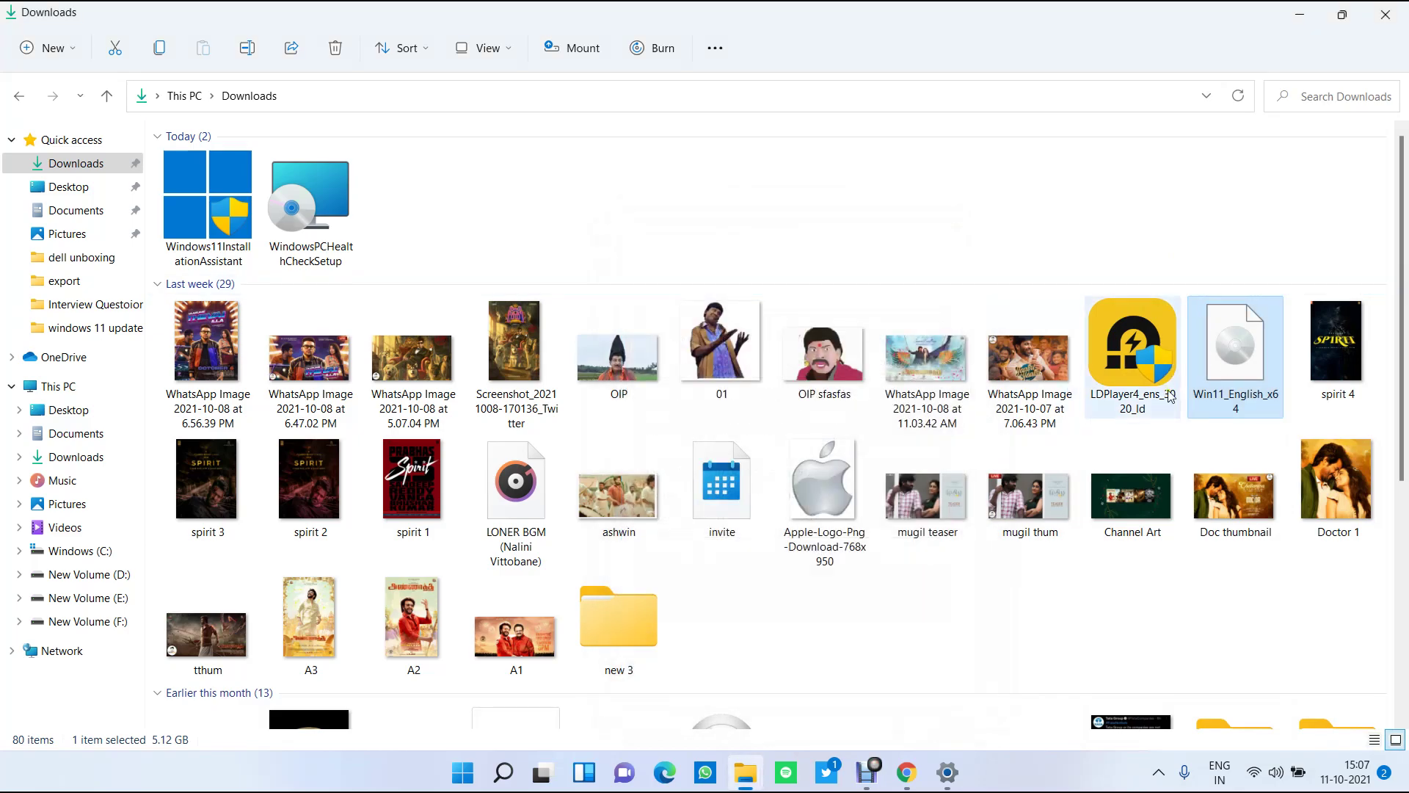
Mount the Win11_English_x64 disc image from the Downloads folder.
mouse_move(1172, 396)
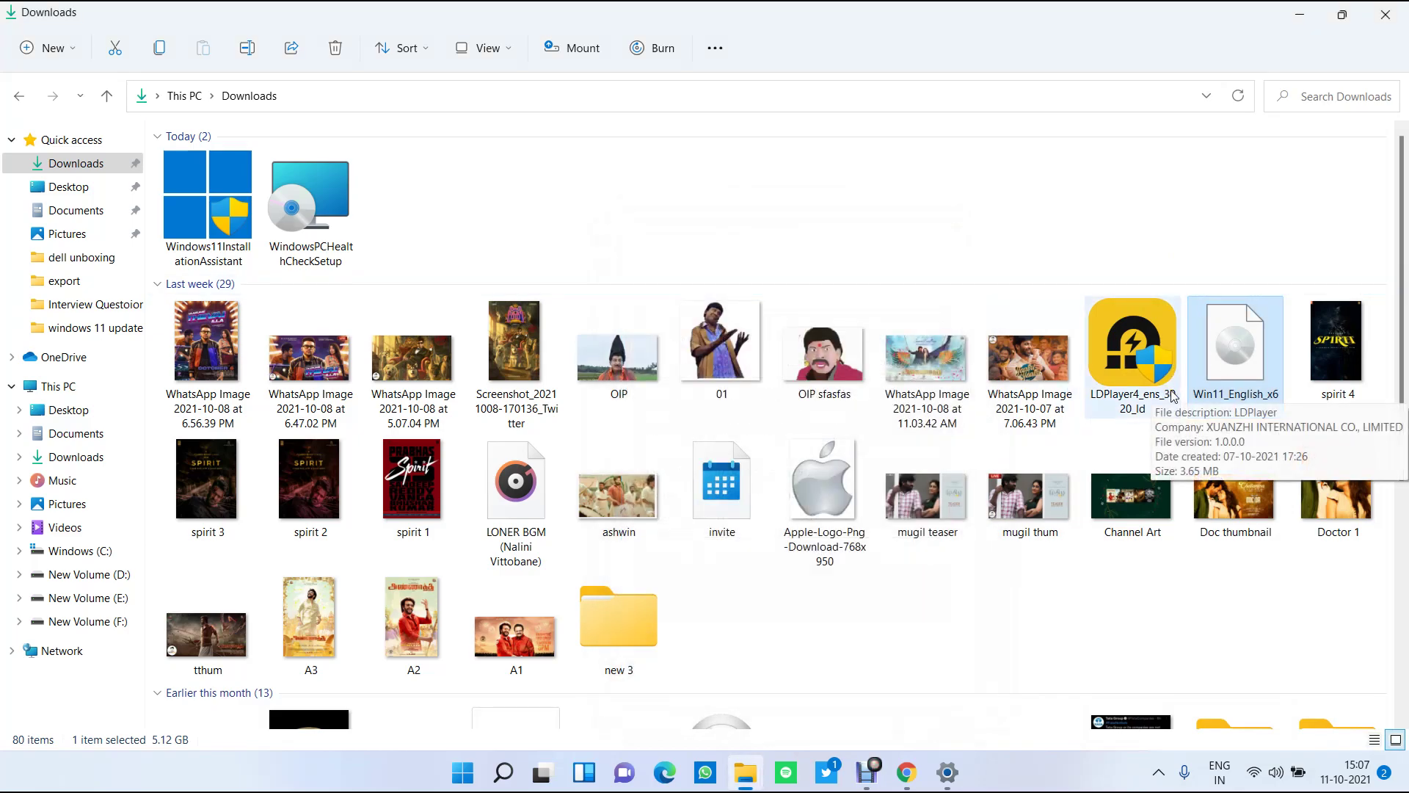
mouse_move(1225, 389)
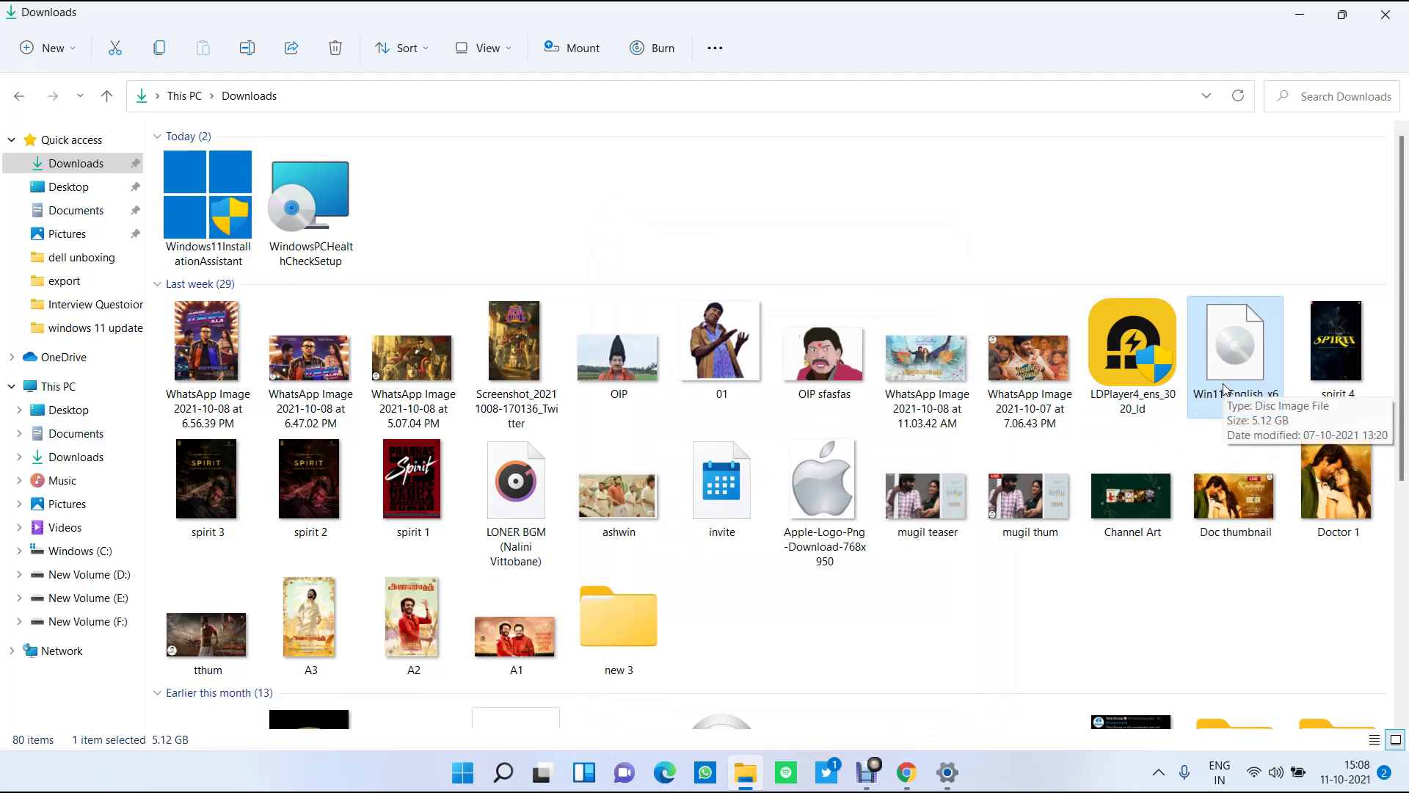
right_click(1239, 345)
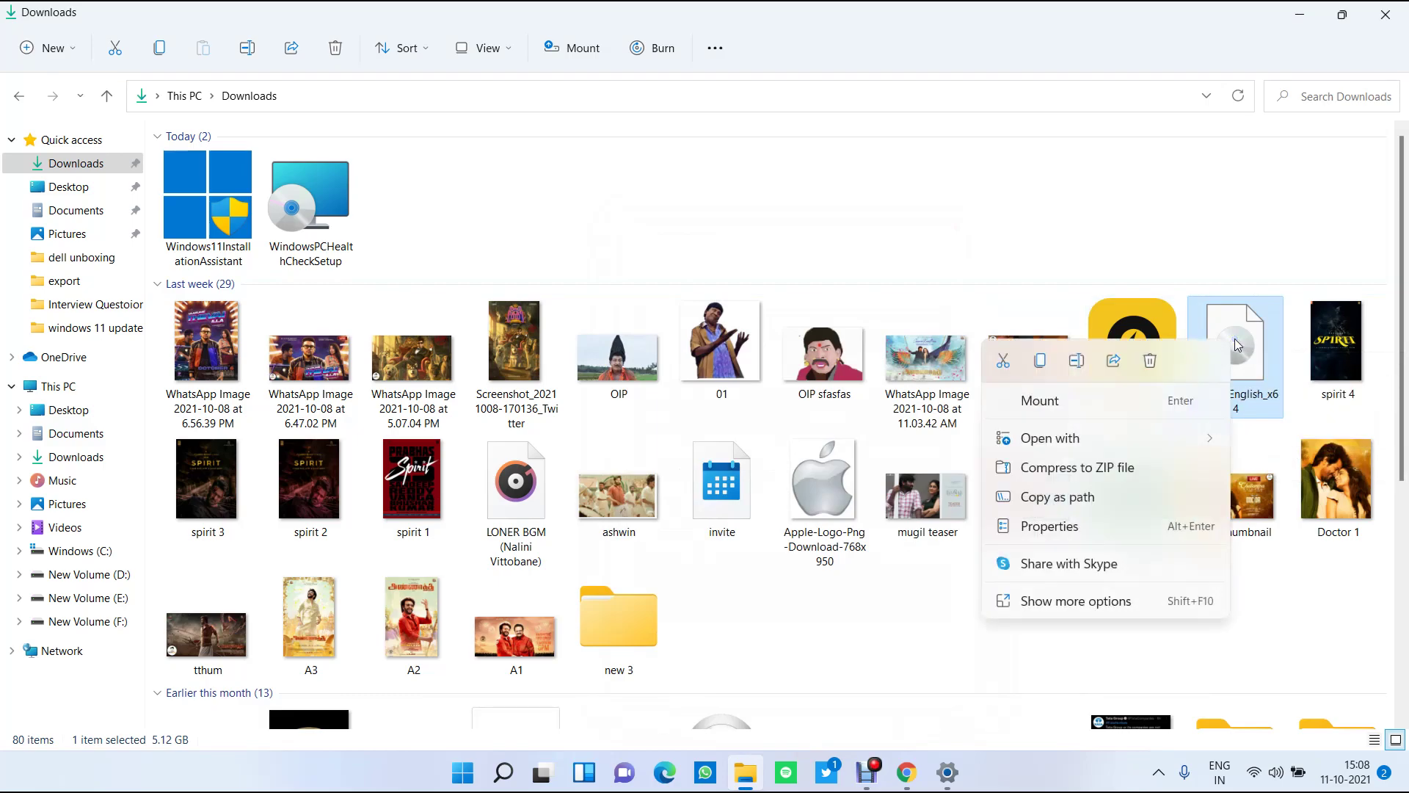
left_click(1089, 409)
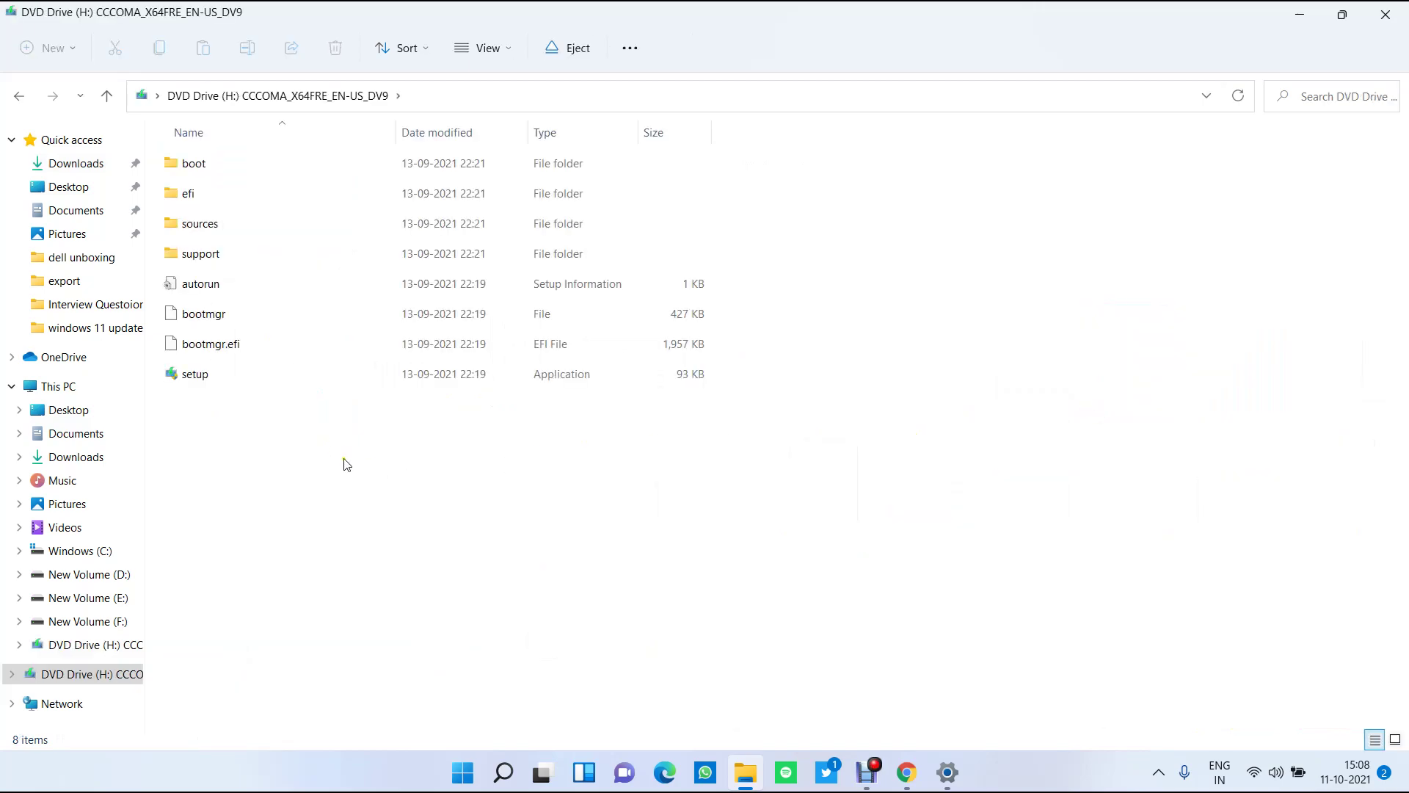
Locate the mounted Windows 11 DVD drive (H:) among the drives in This PC and open it to show its setup files.
left_click(77, 551)
left_click(61, 393)
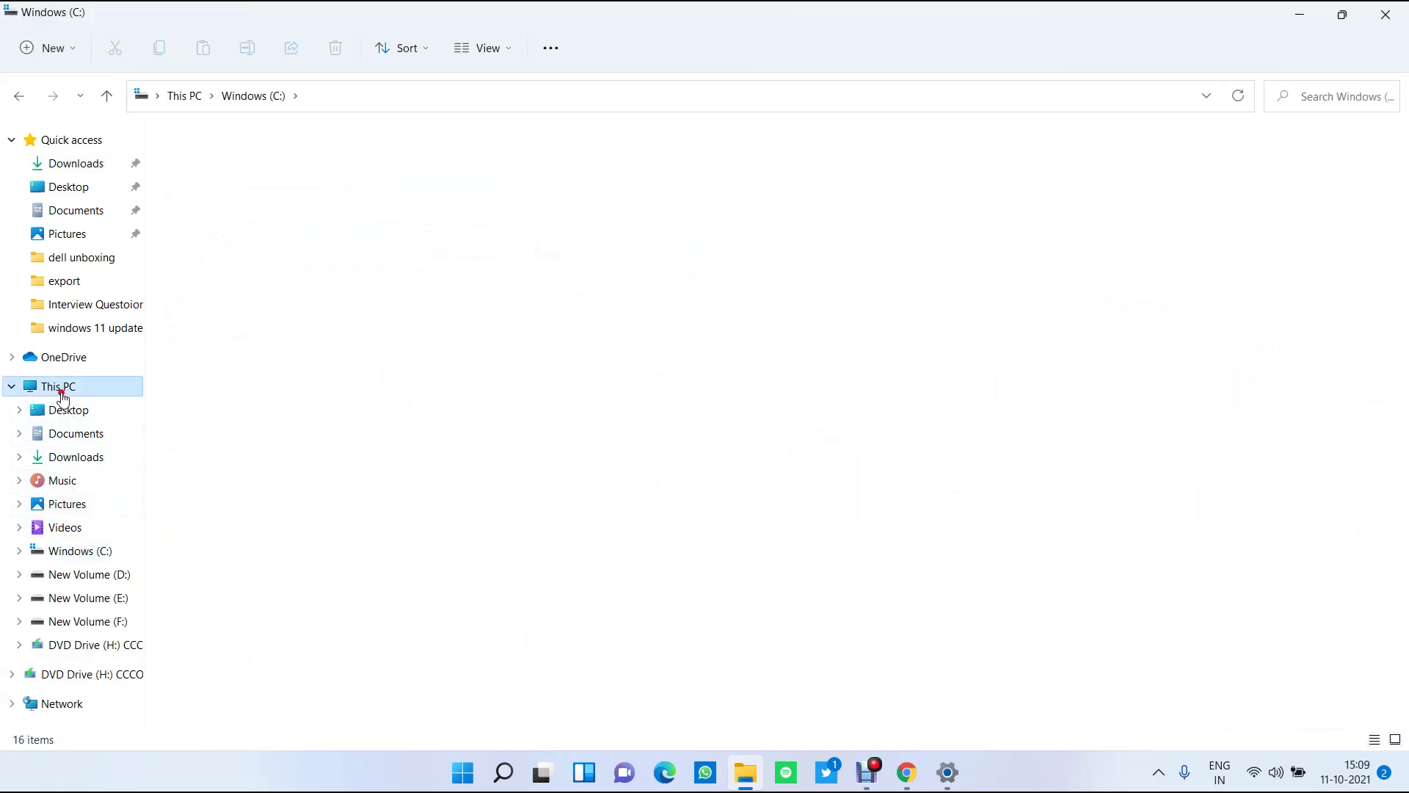
left_click(308, 461)
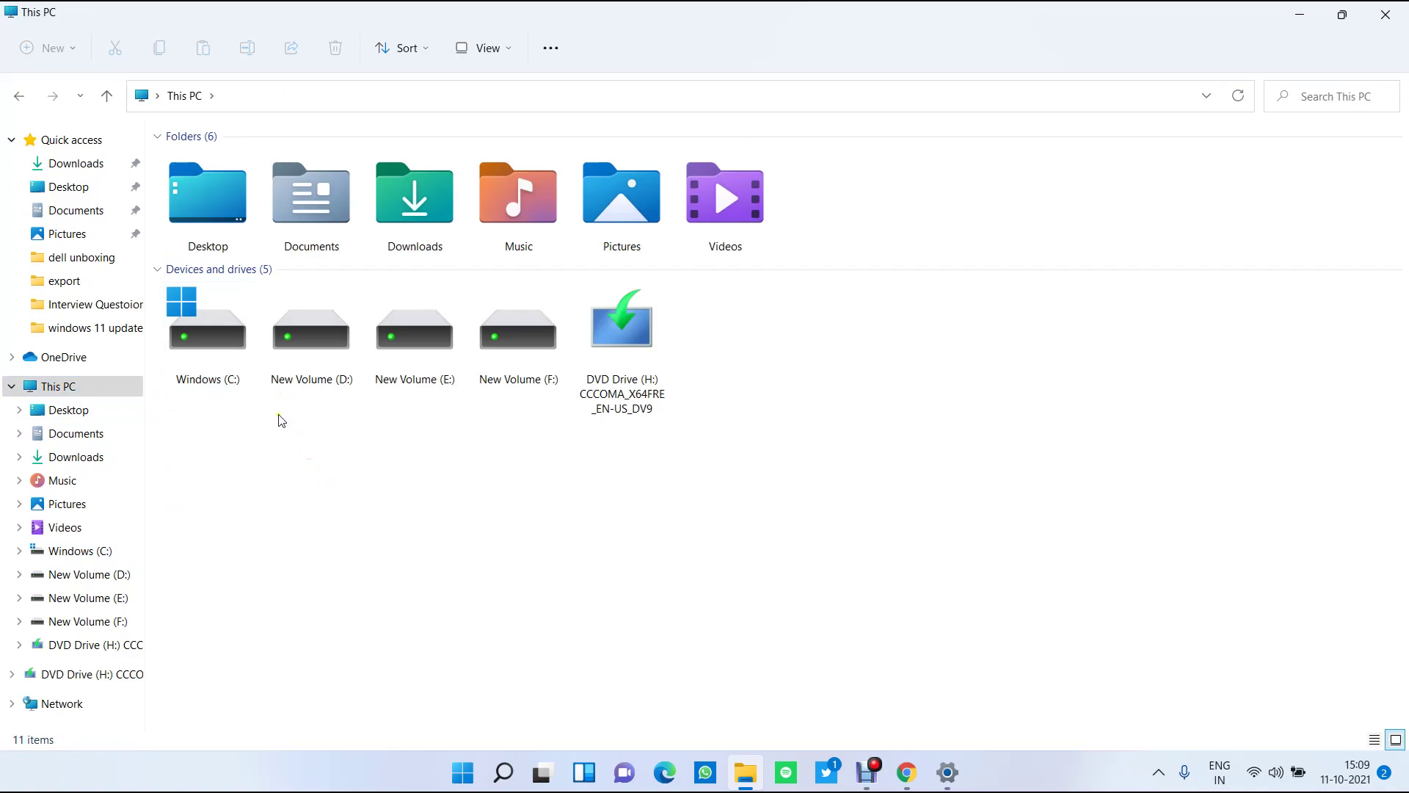
left_click_drag(516, 450, 270, 378)
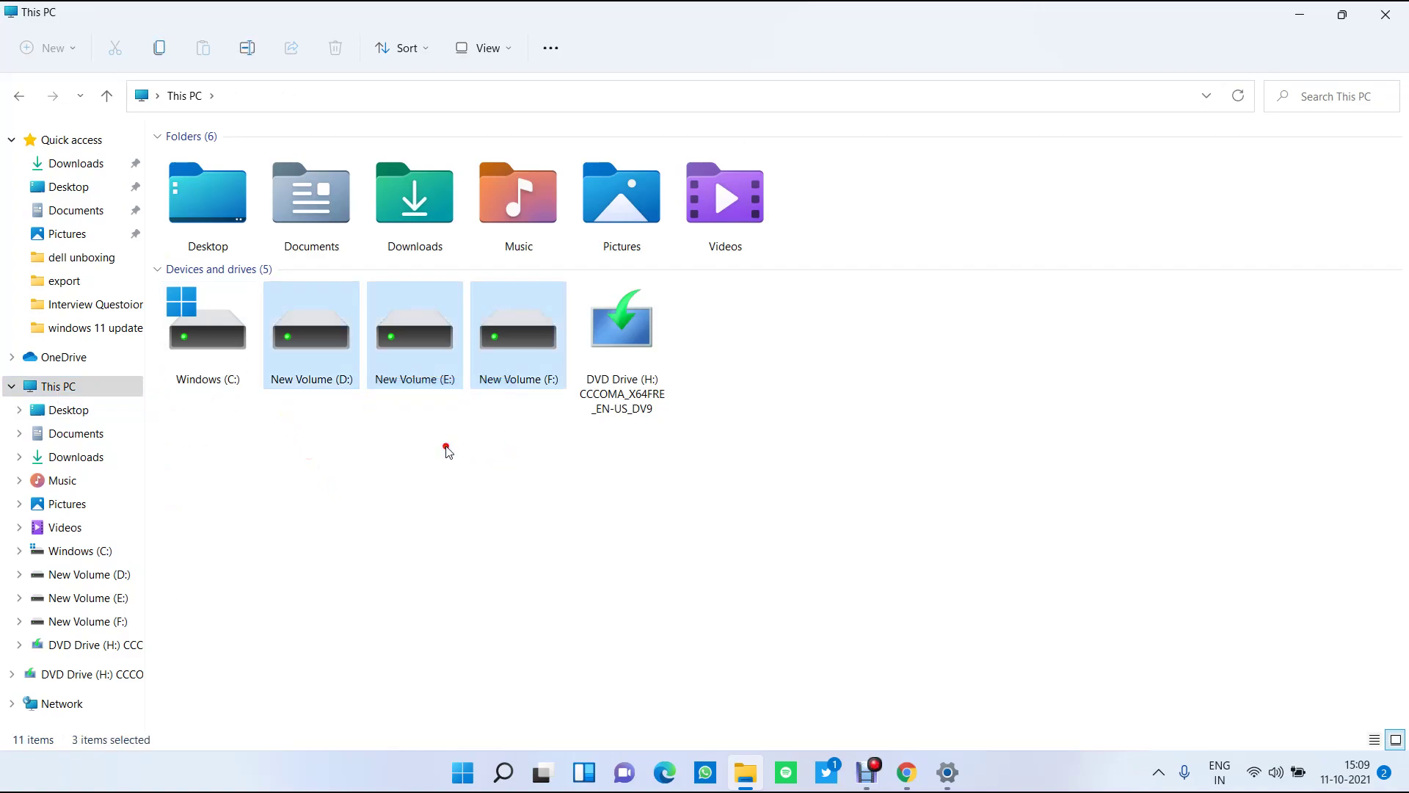
left_click(445, 450)
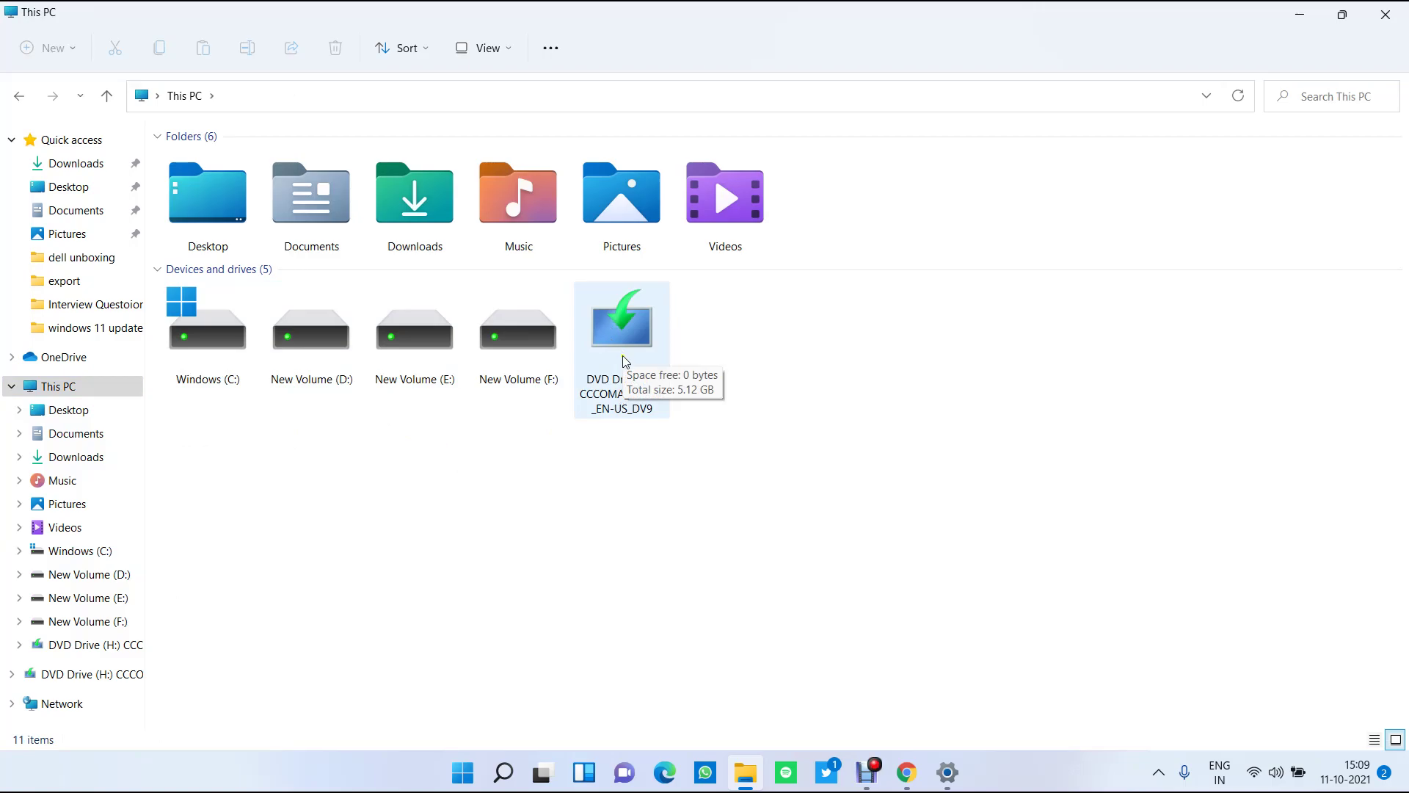
left_click(117, 646)
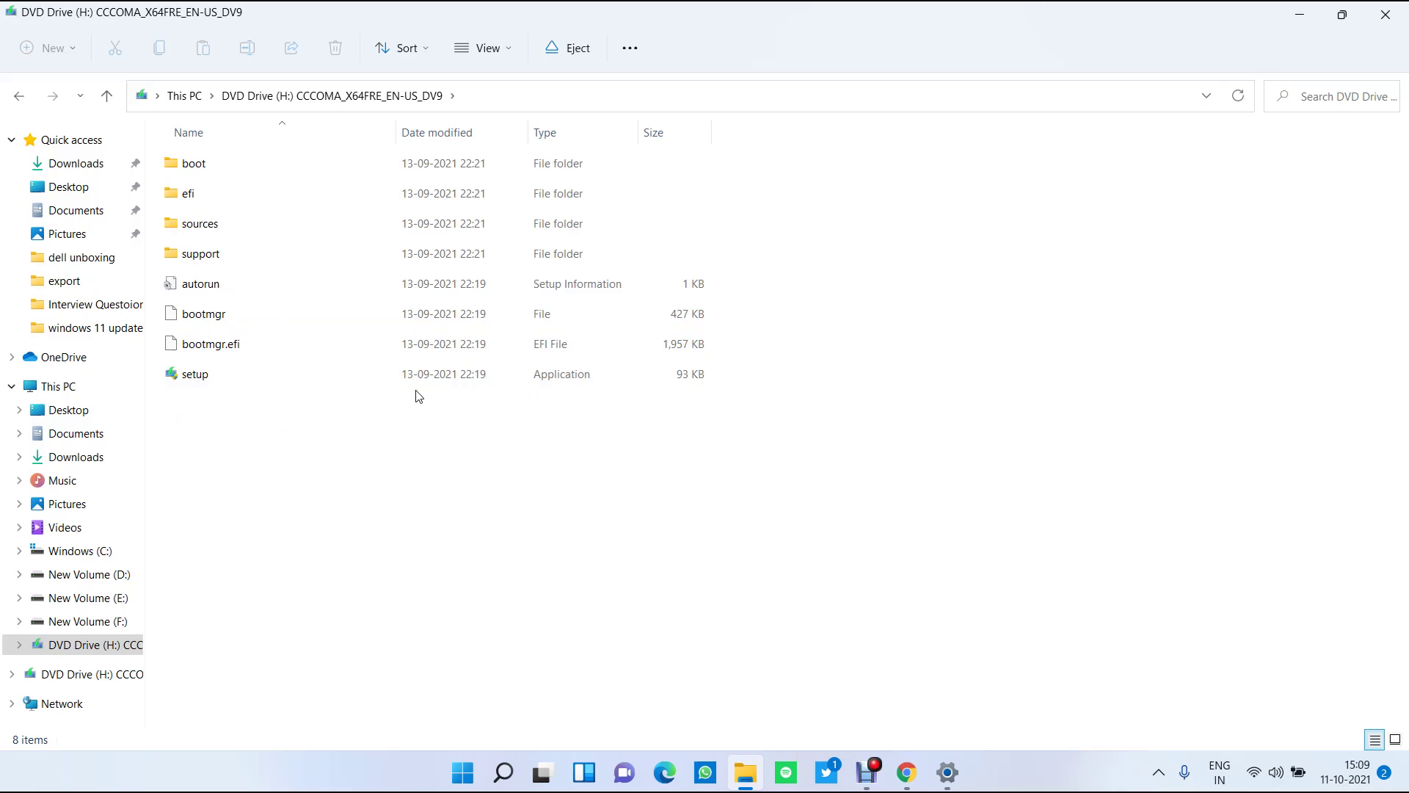
Switch to Chrome and collapse the "Before you begin" details of the Windows 11 Disk Image (ISO) option.
left_click(907, 772)
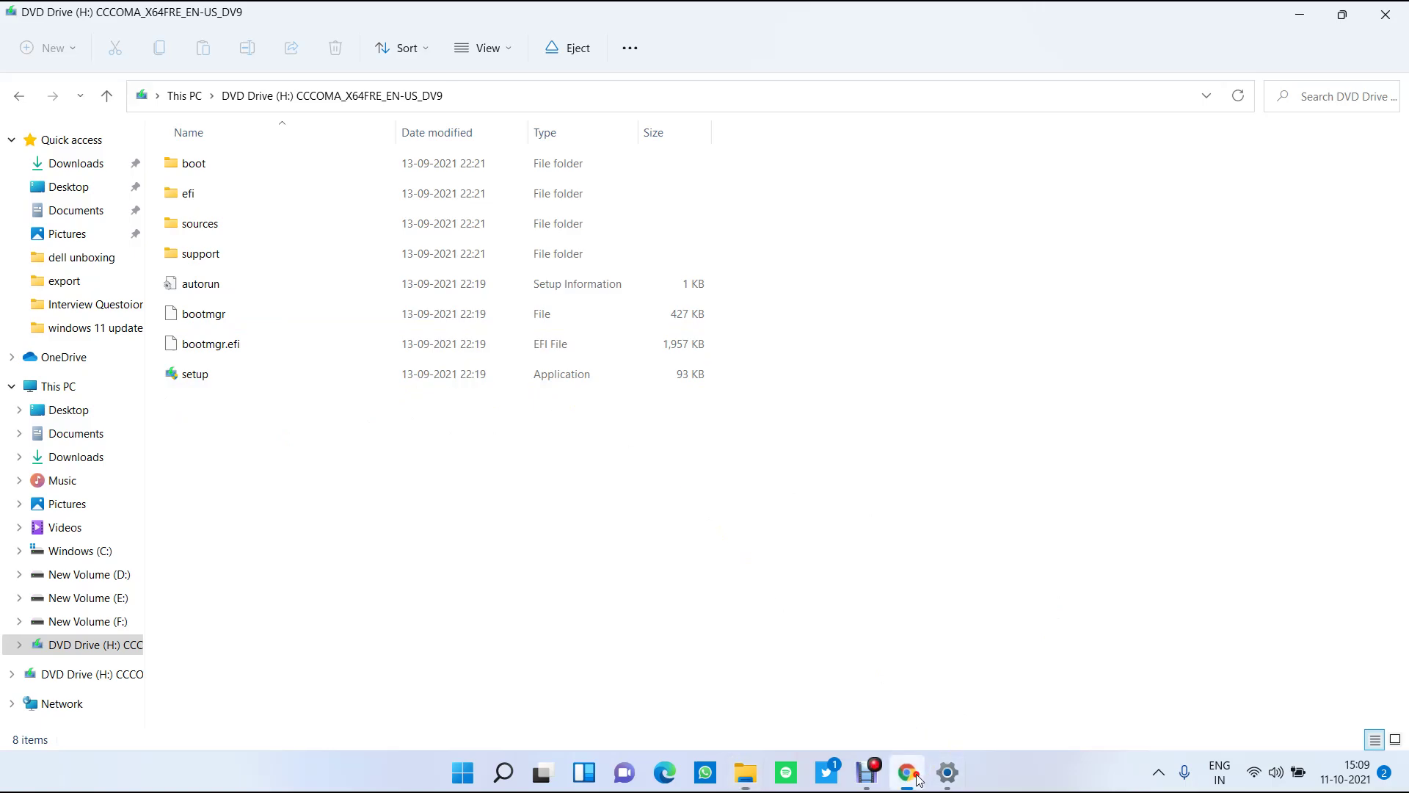
scroll(800, 557, "down", 3)
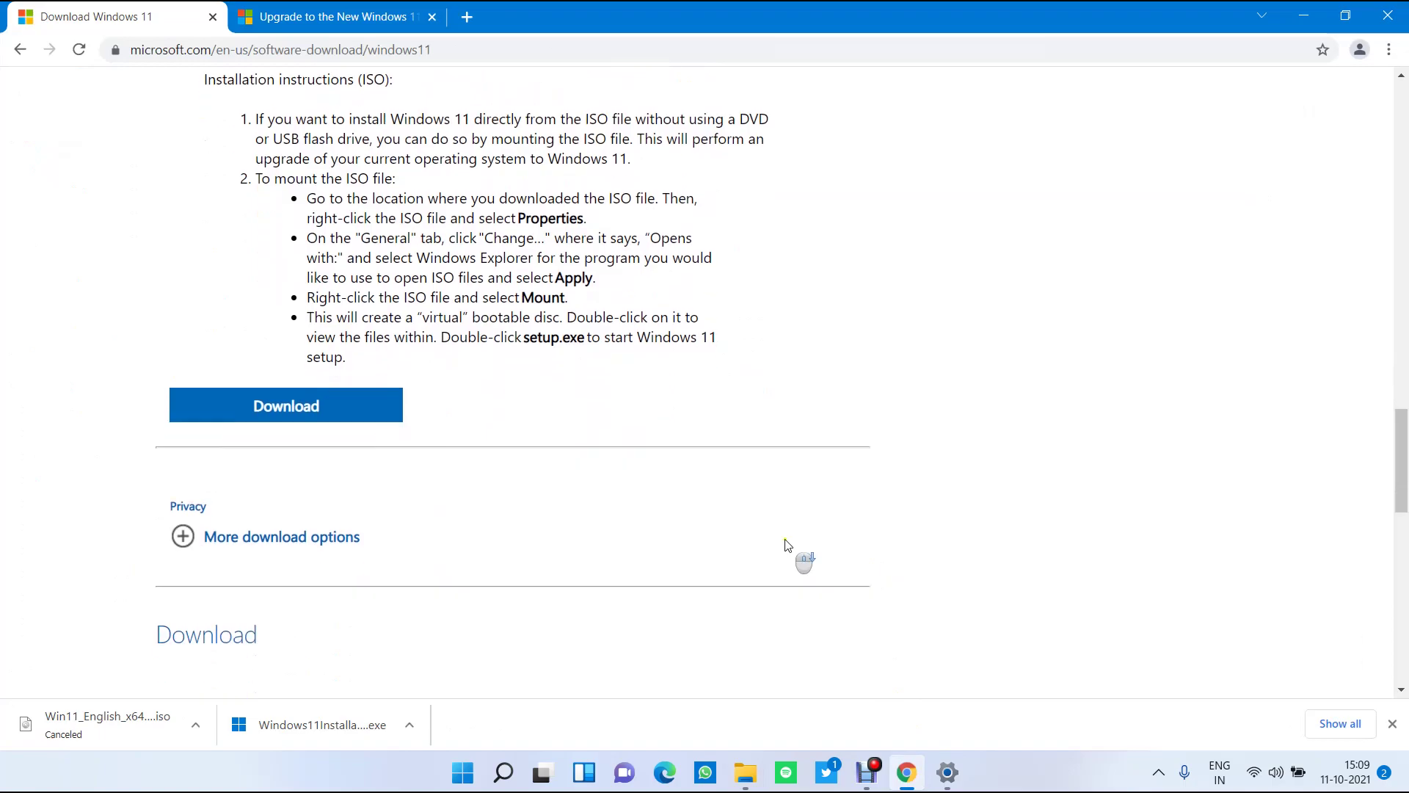
scroll(267, 371, "up", 13)
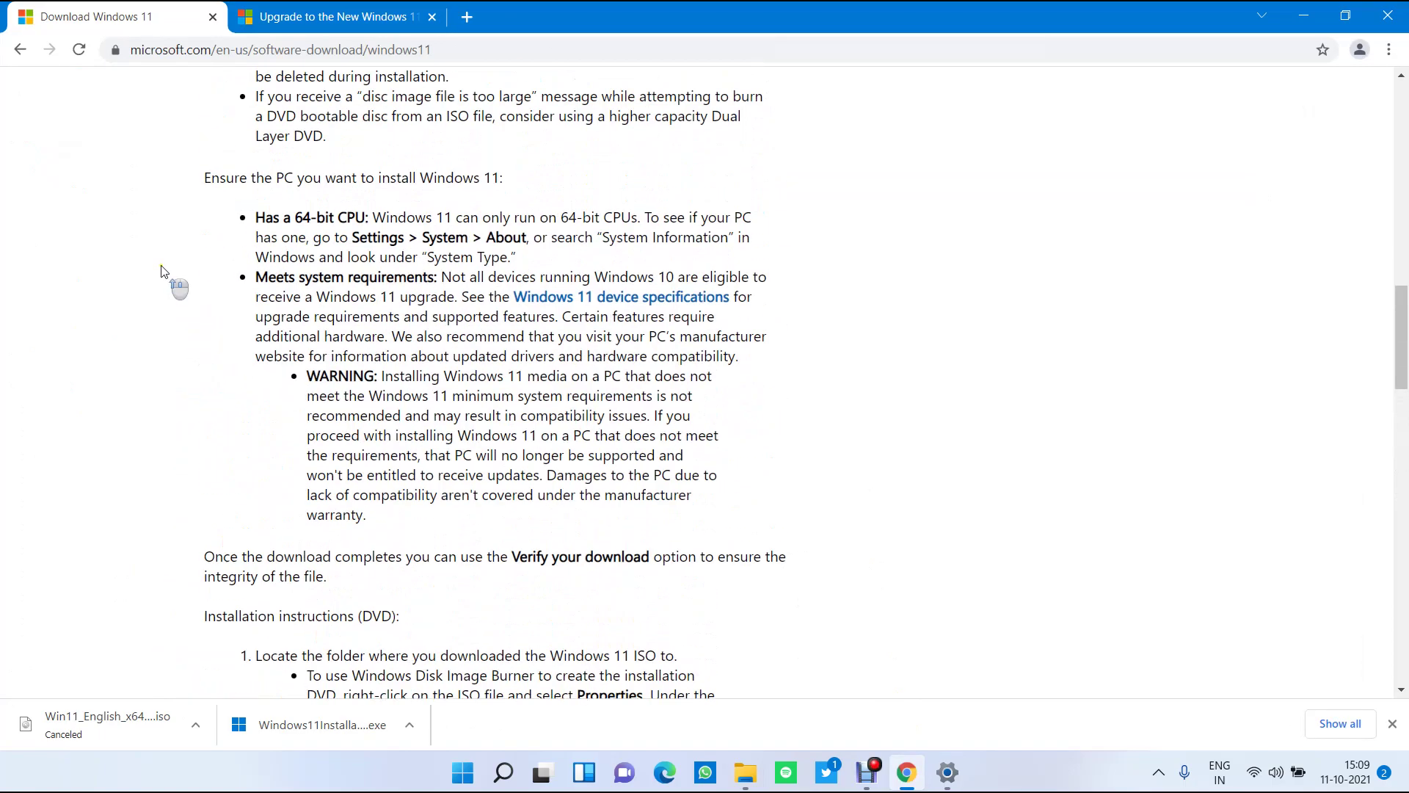
scroll(163, 286, "up", 3)
left_click(184, 324)
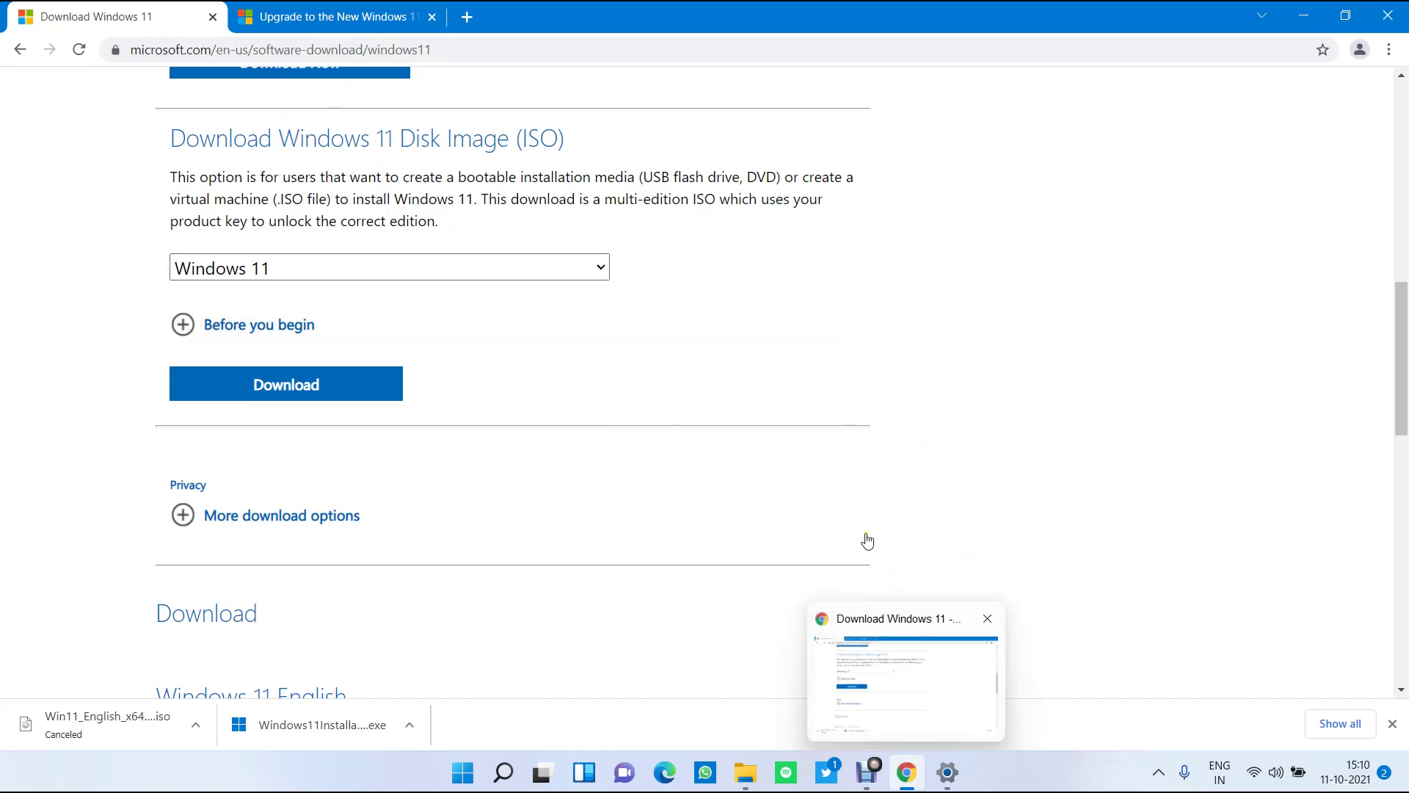
Review the Installation Assistant, Installation Media and Disk Image (ISO) options on the Windows 11 download page.
scroll(873, 543, "up", 5)
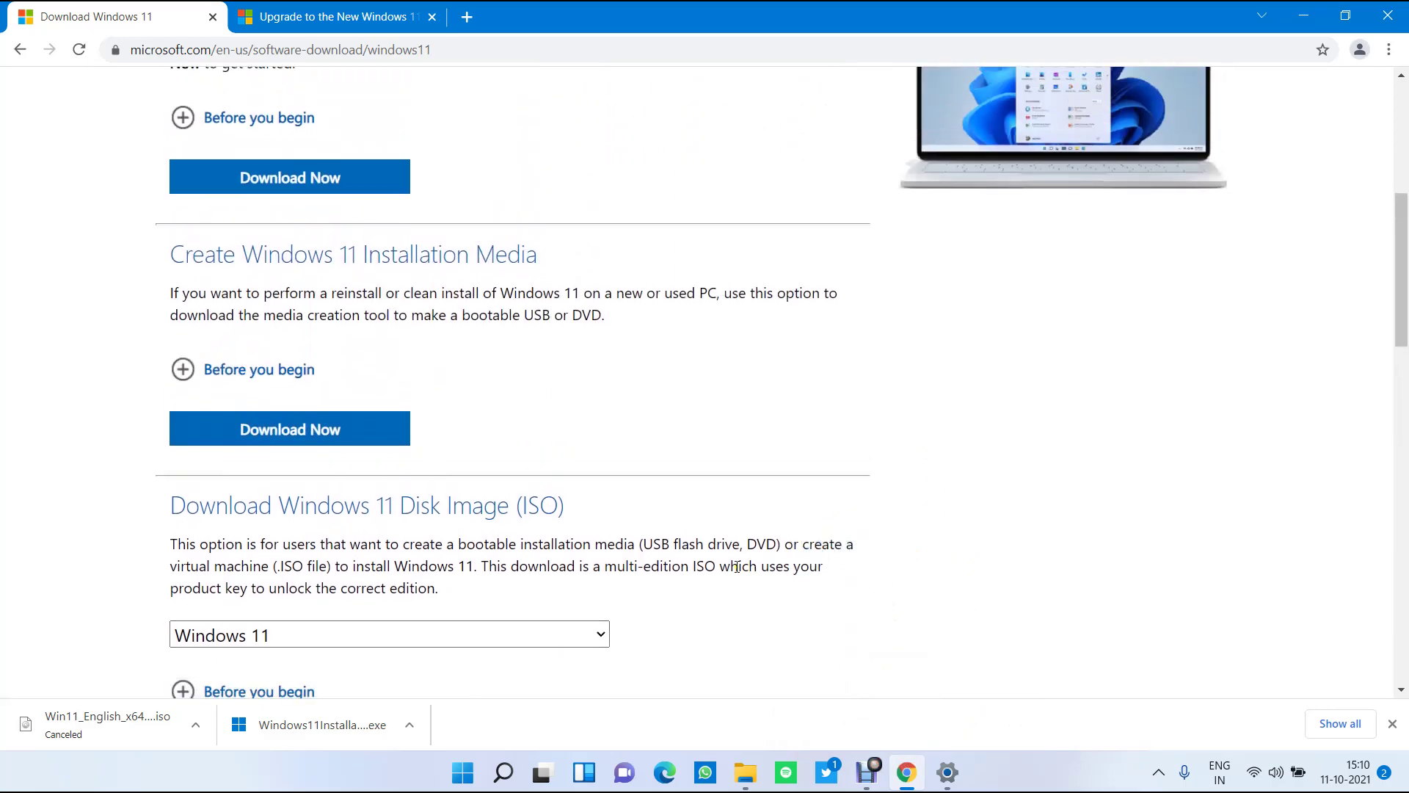
scroll(734, 567, "up", 6)
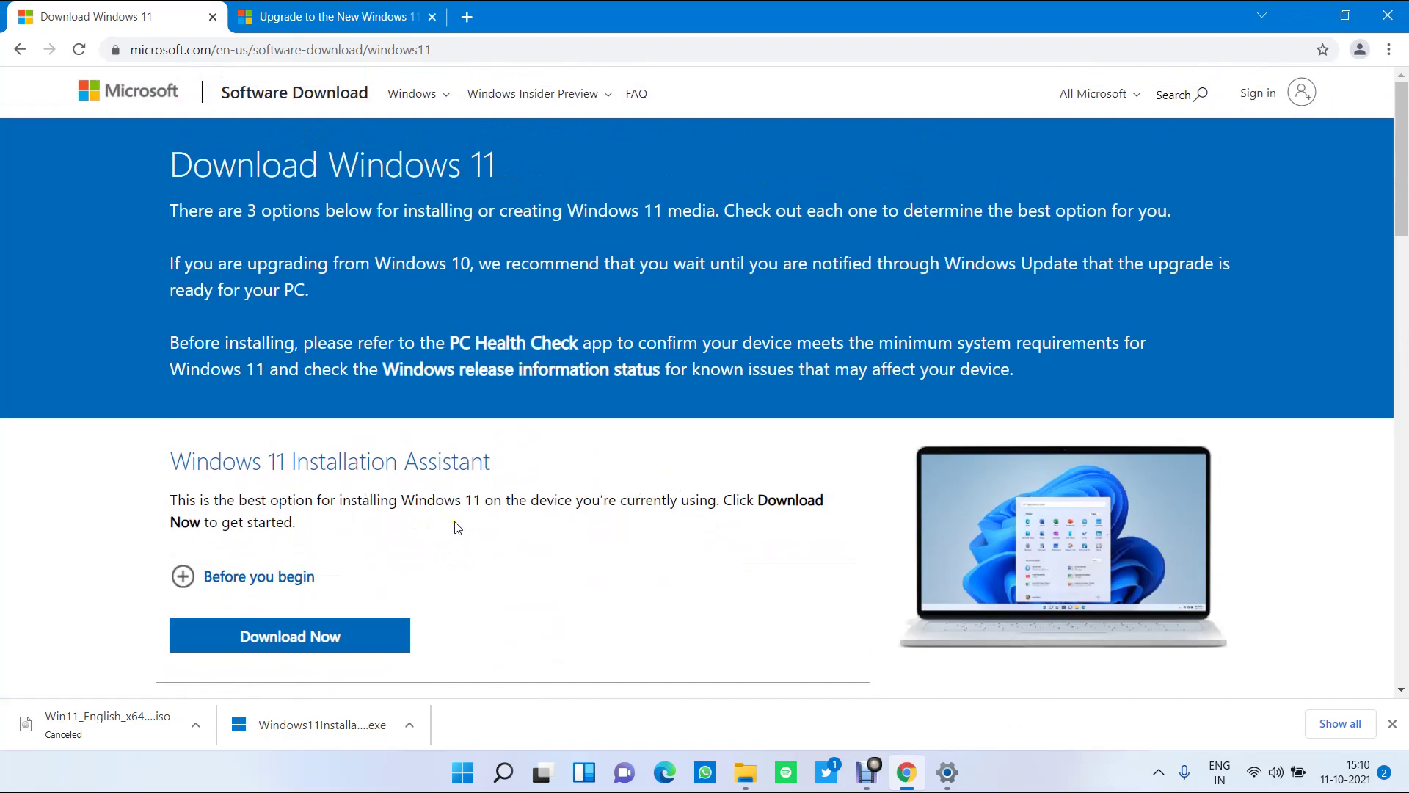
scroll(455, 529, "down", 7)
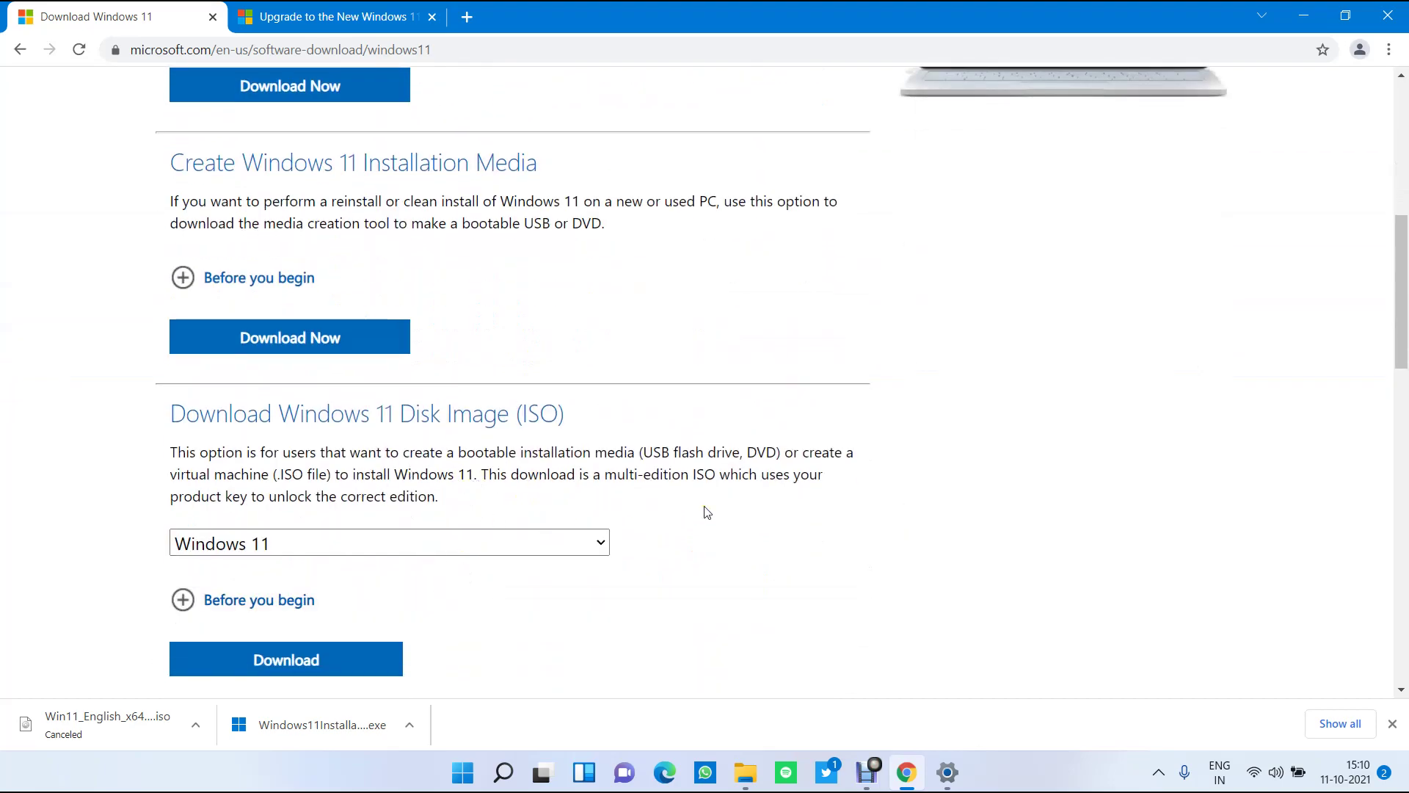
scroll(682, 517, "down", 1)
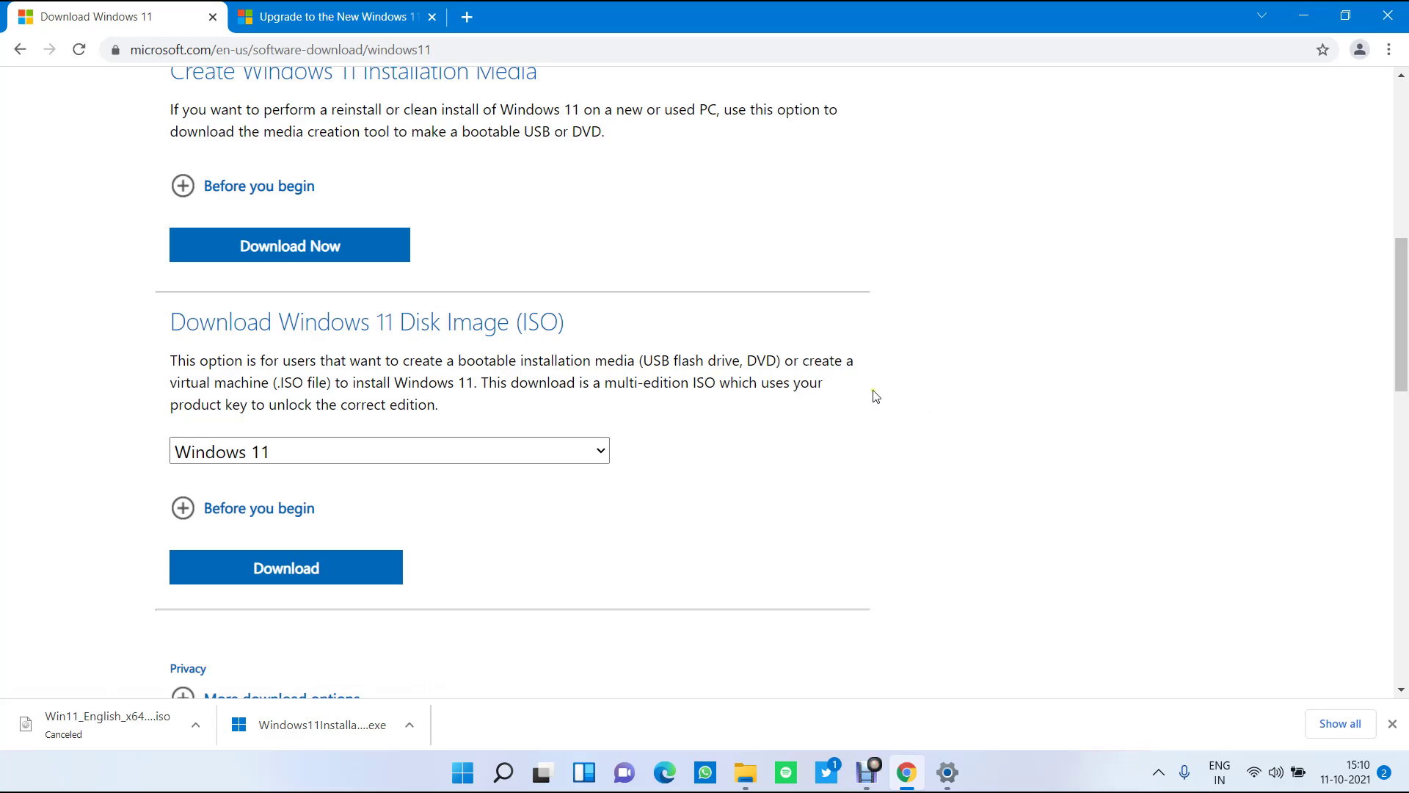
scroll(825, 409, "down", 2)
scroll(826, 408, "up", 1)
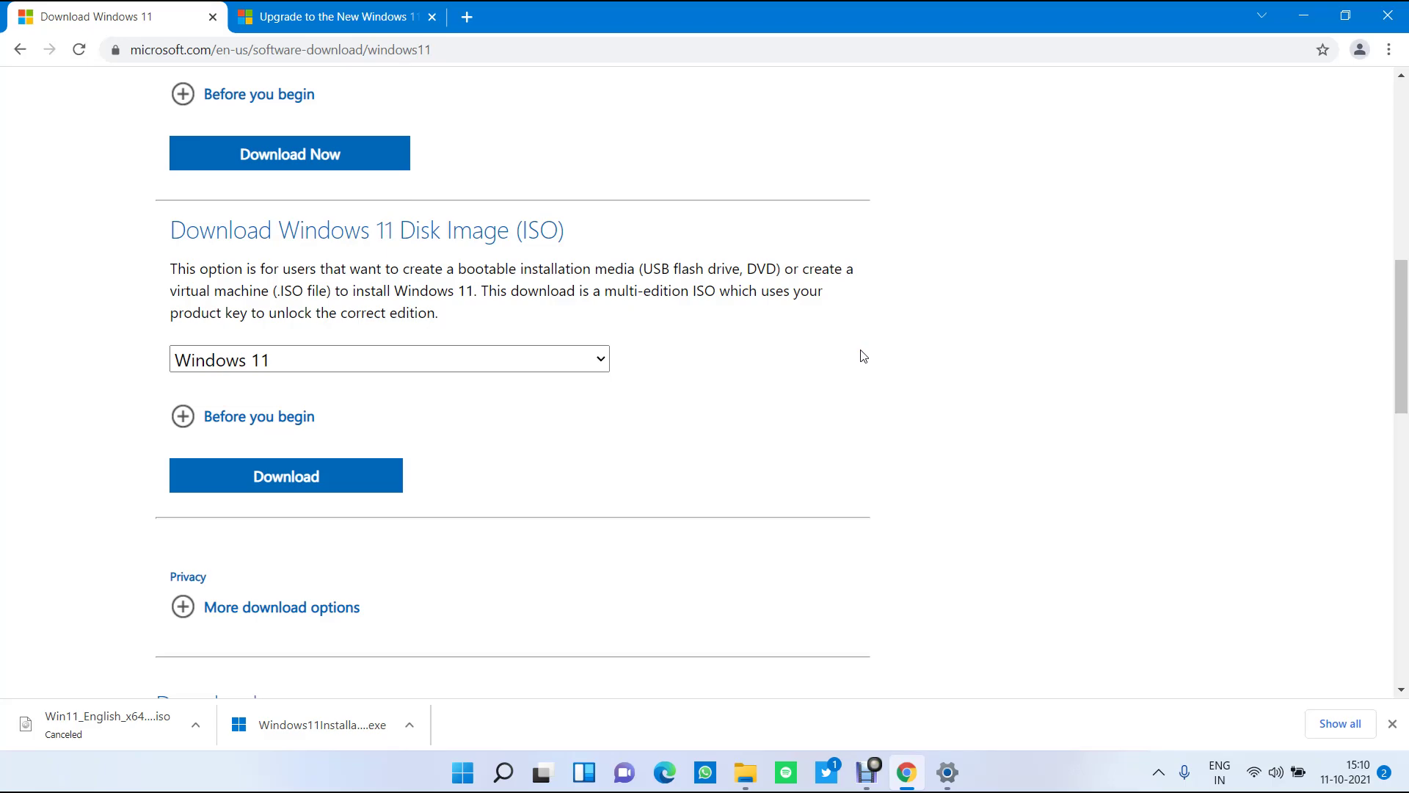
scroll(863, 356, "up", 4)
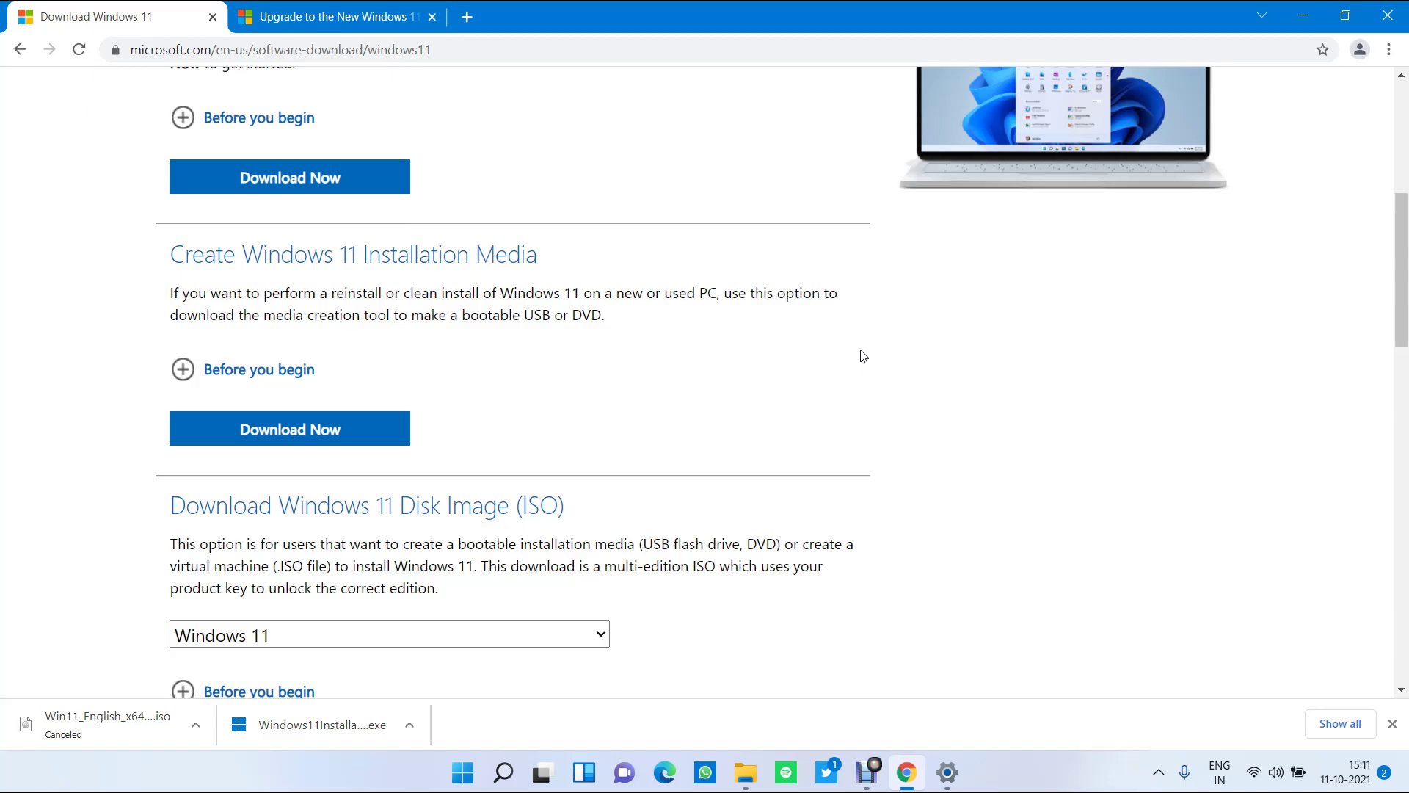
scroll(864, 356, "down", 3)
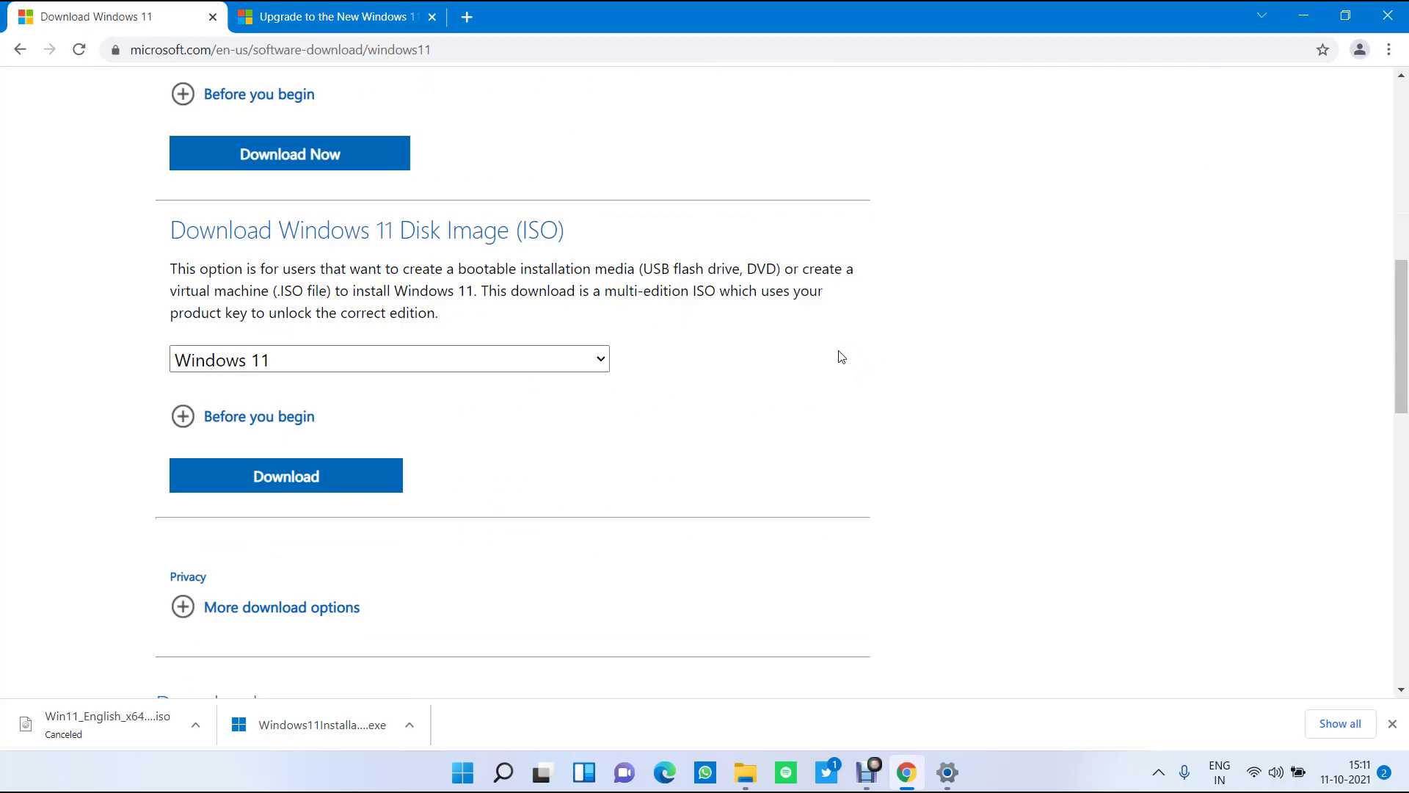
scroll(839, 359, "up", 2)
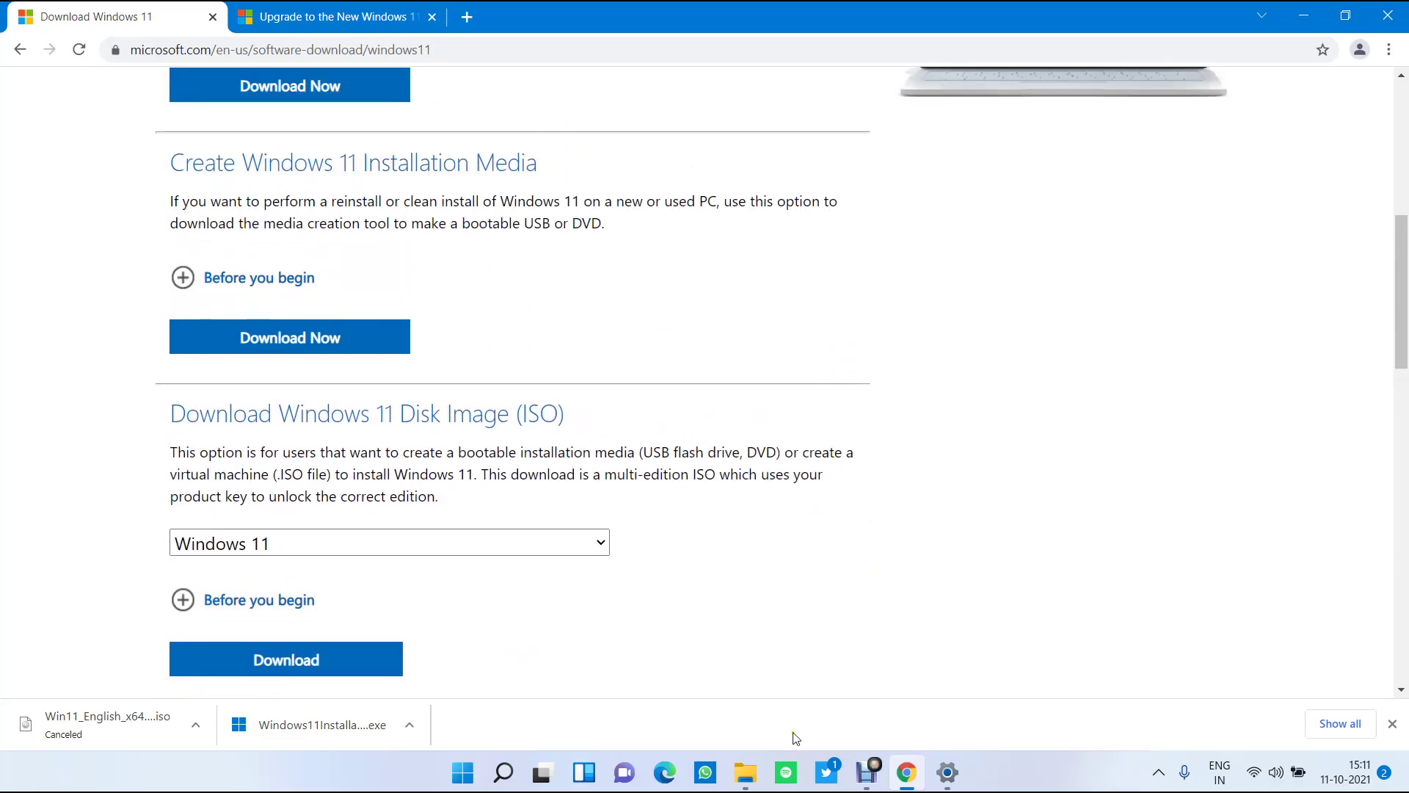
View the mounted drive's files in File Explorer, then minimize it and review the installation options on the download page again.
left_click(745, 774)
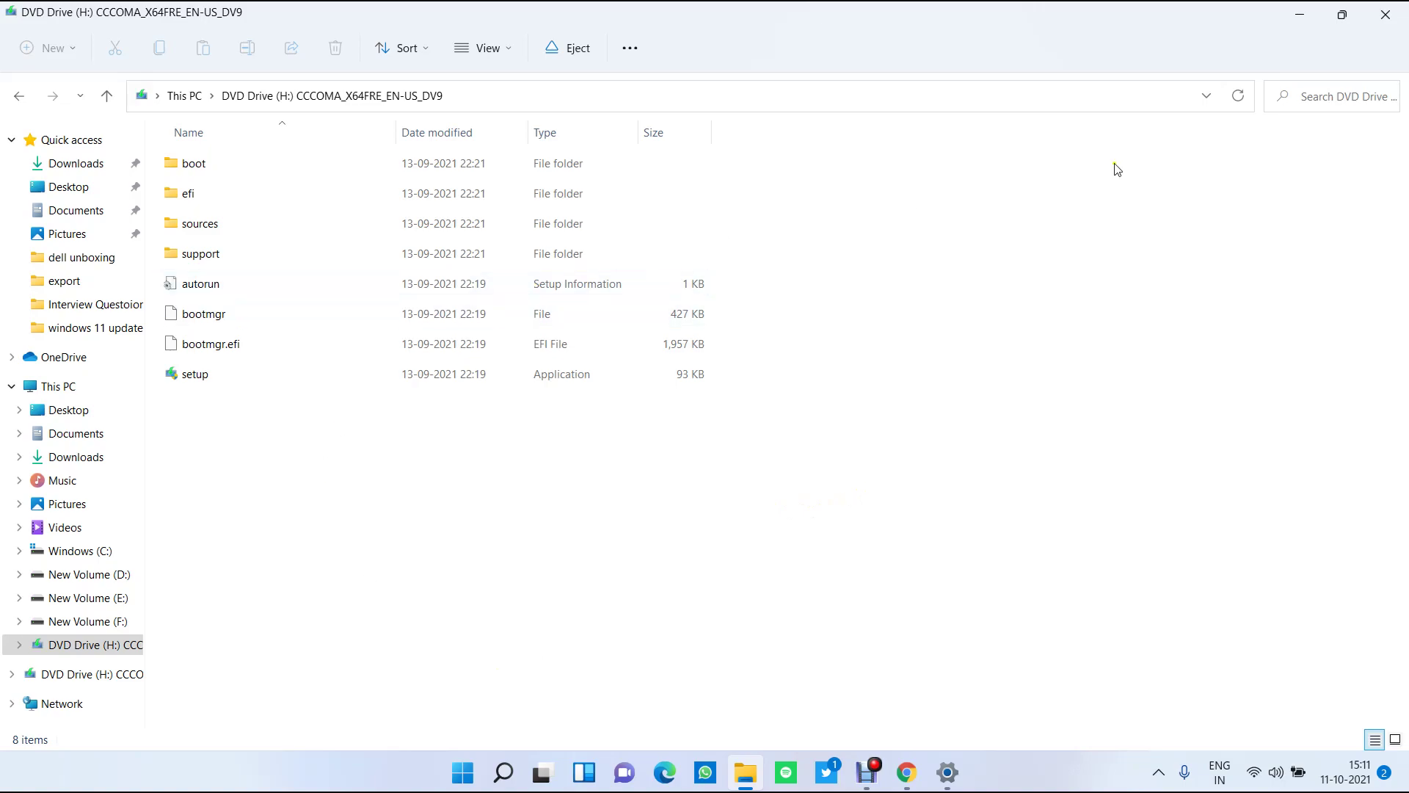
left_click(1293, 15)
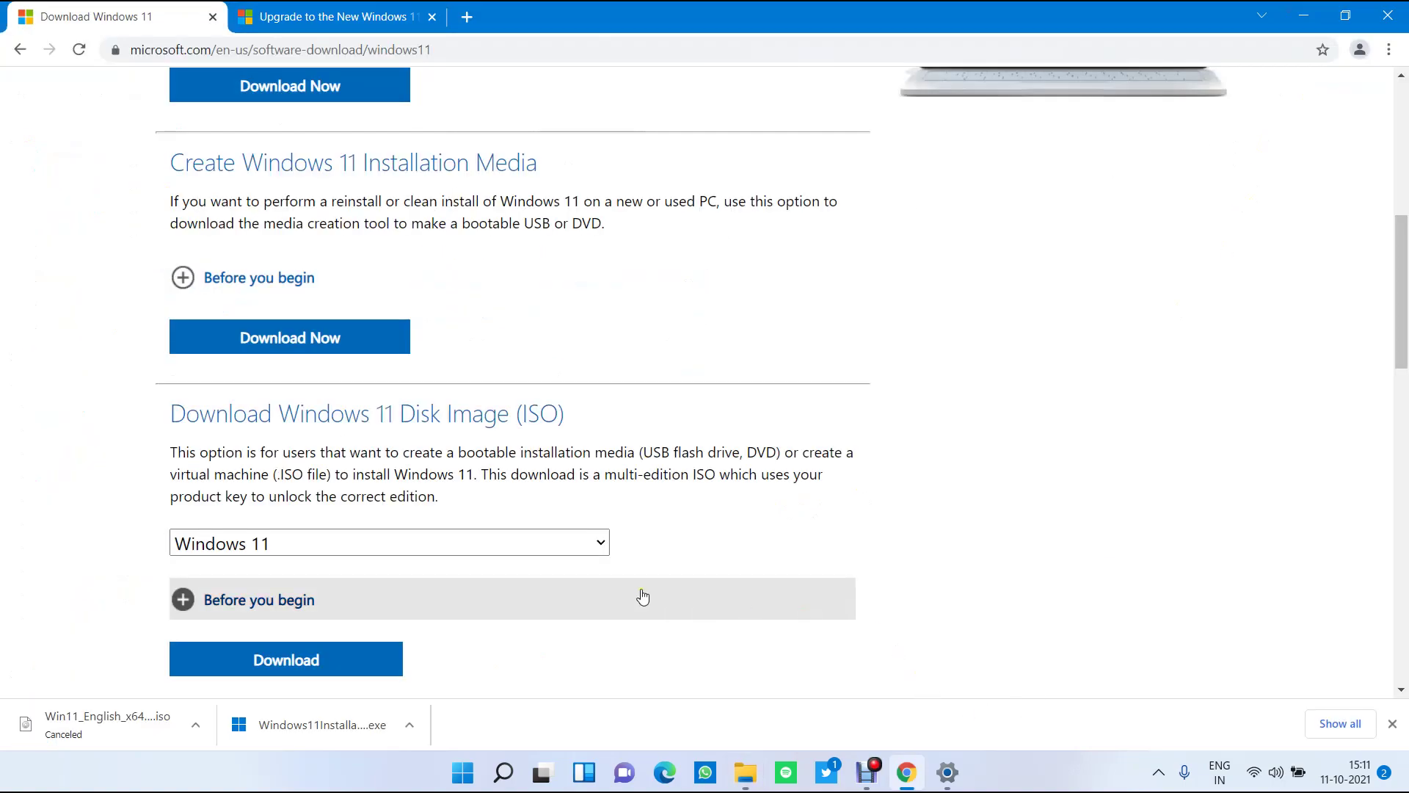
scroll(625, 584, "up", 5)
scroll(617, 514, "down", 5)
scroll(513, 554, "up", 6)
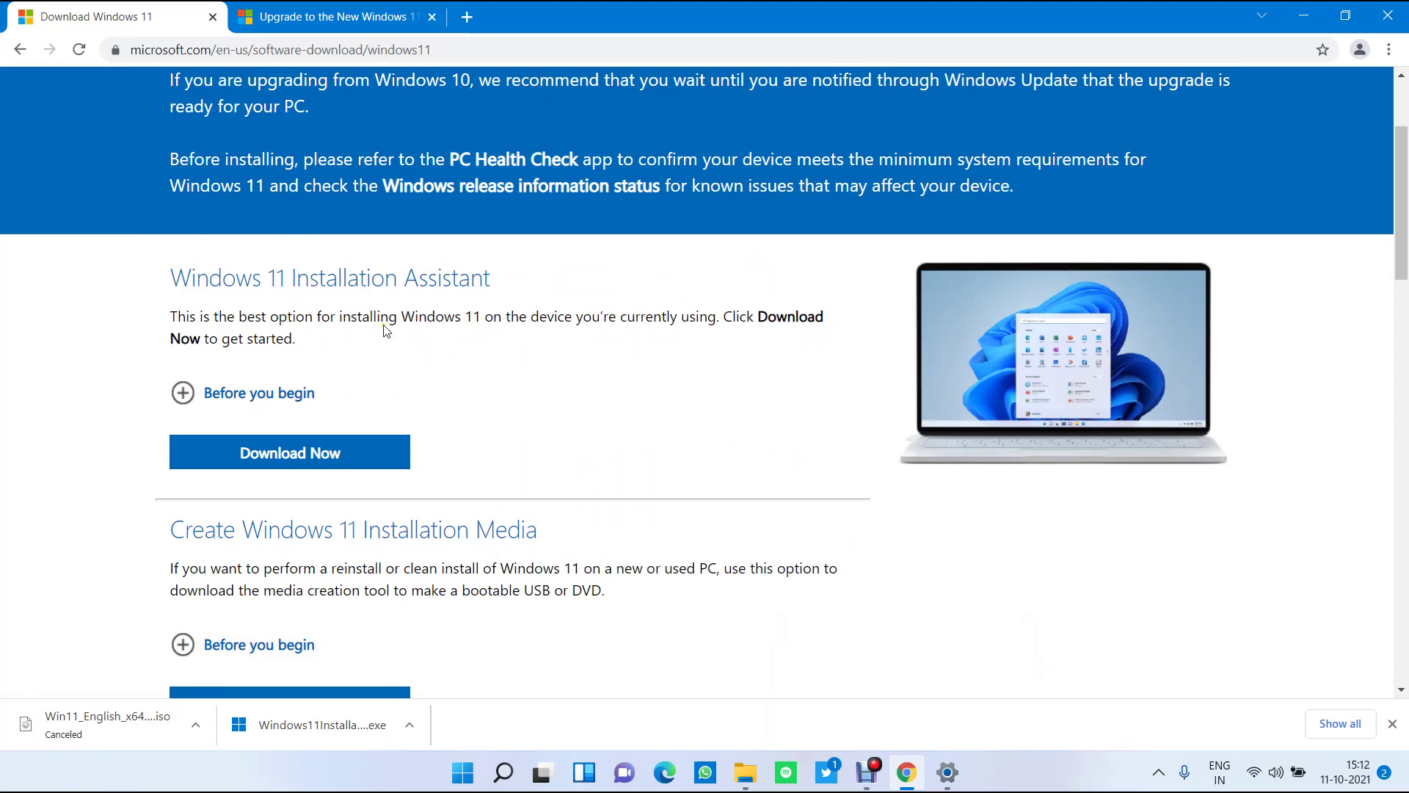
scroll(470, 432, "down", 1)
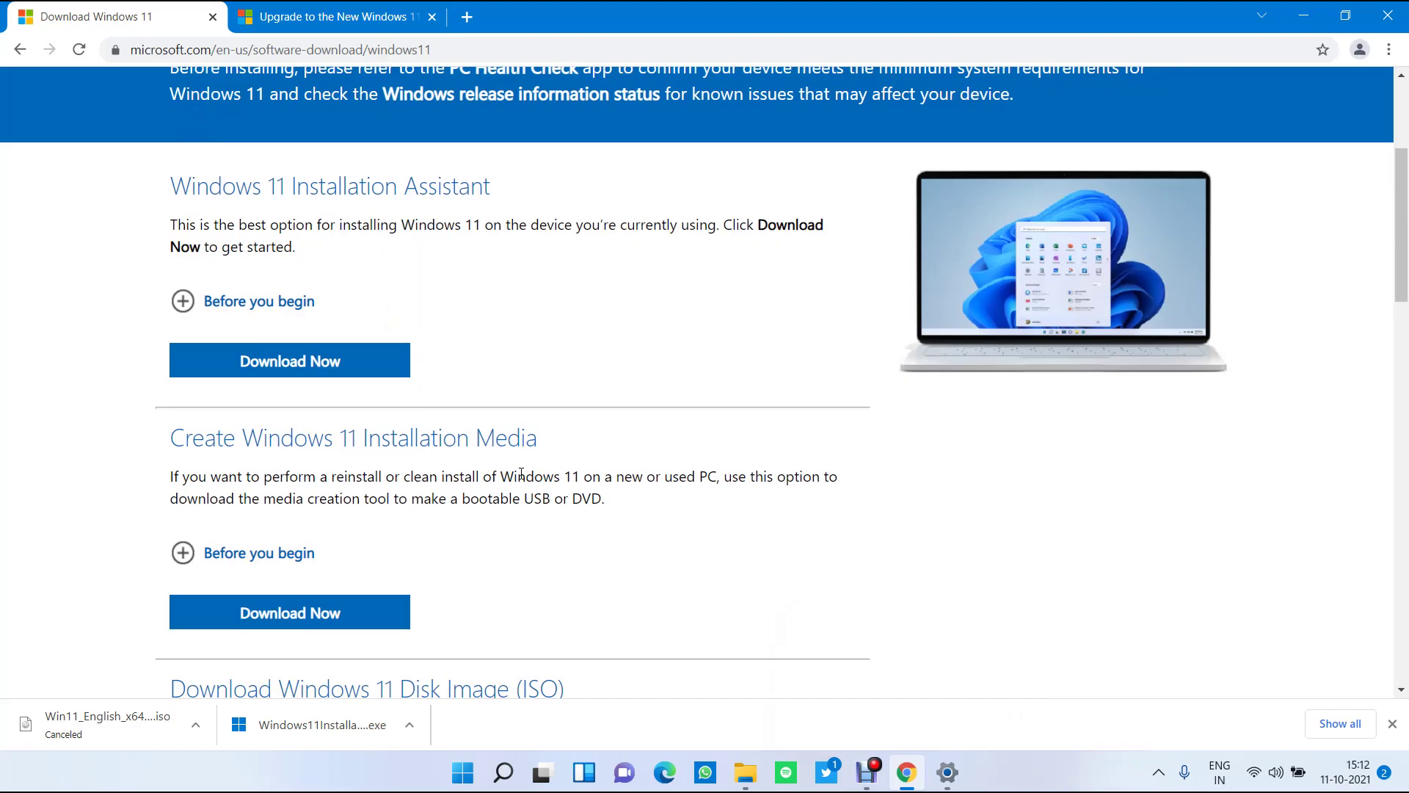
scroll(448, 587, "down", 3)
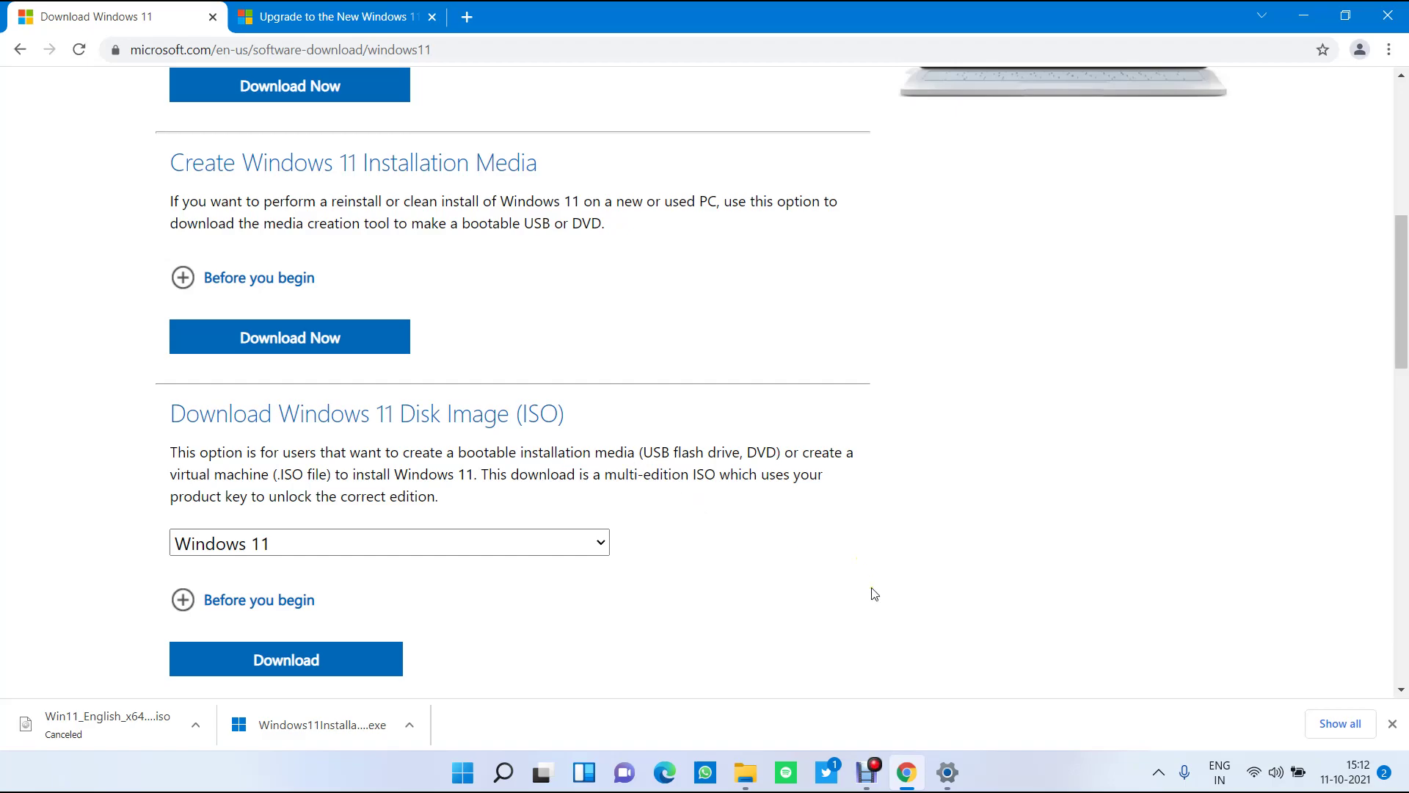
Expand "Before you begin" for the Disk Image (ISO) option and read its PC requirements, compatibility warning and DVD installation instructions.
left_click(188, 599)
scroll(213, 570, "down", 5)
scroll(213, 571, "down", 3)
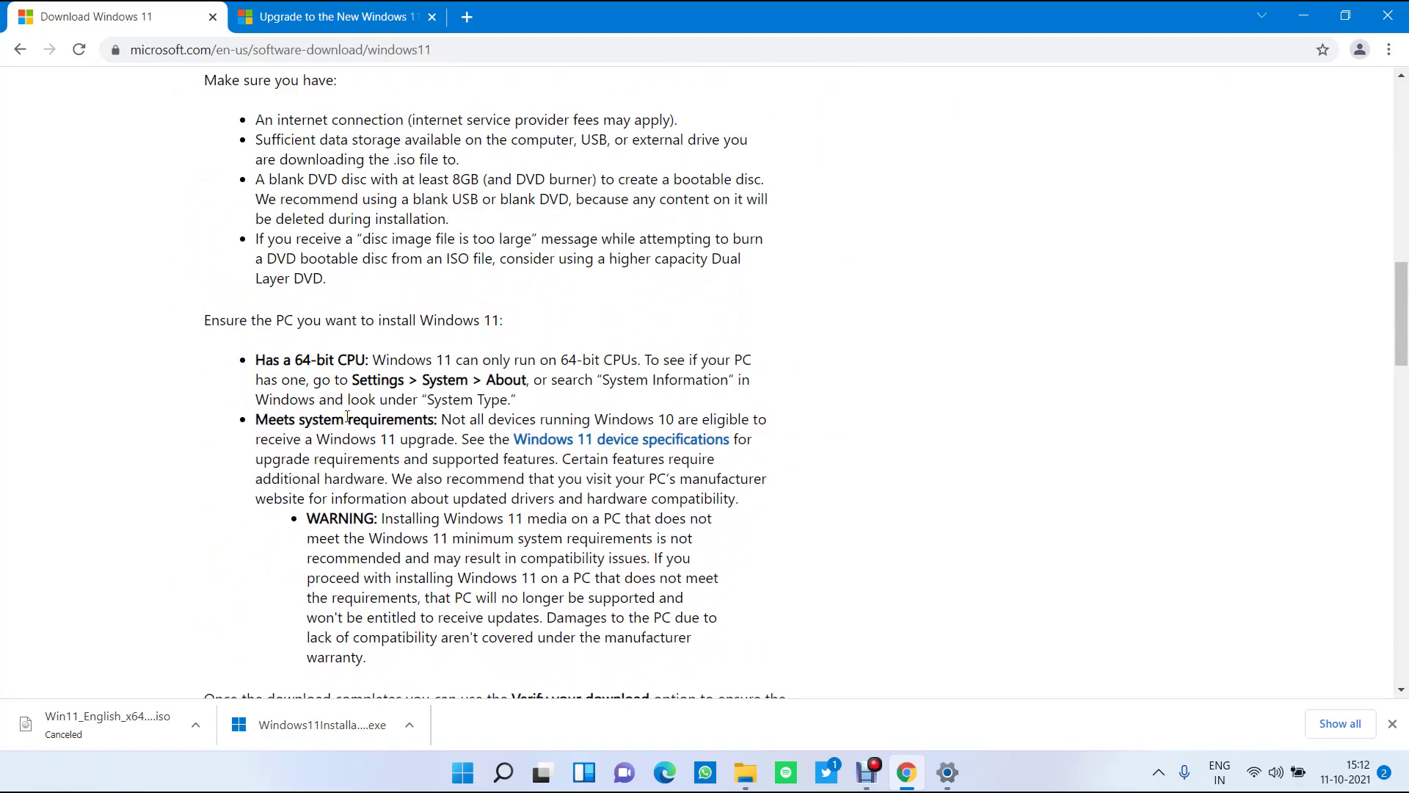
scroll(385, 503, "down", 1)
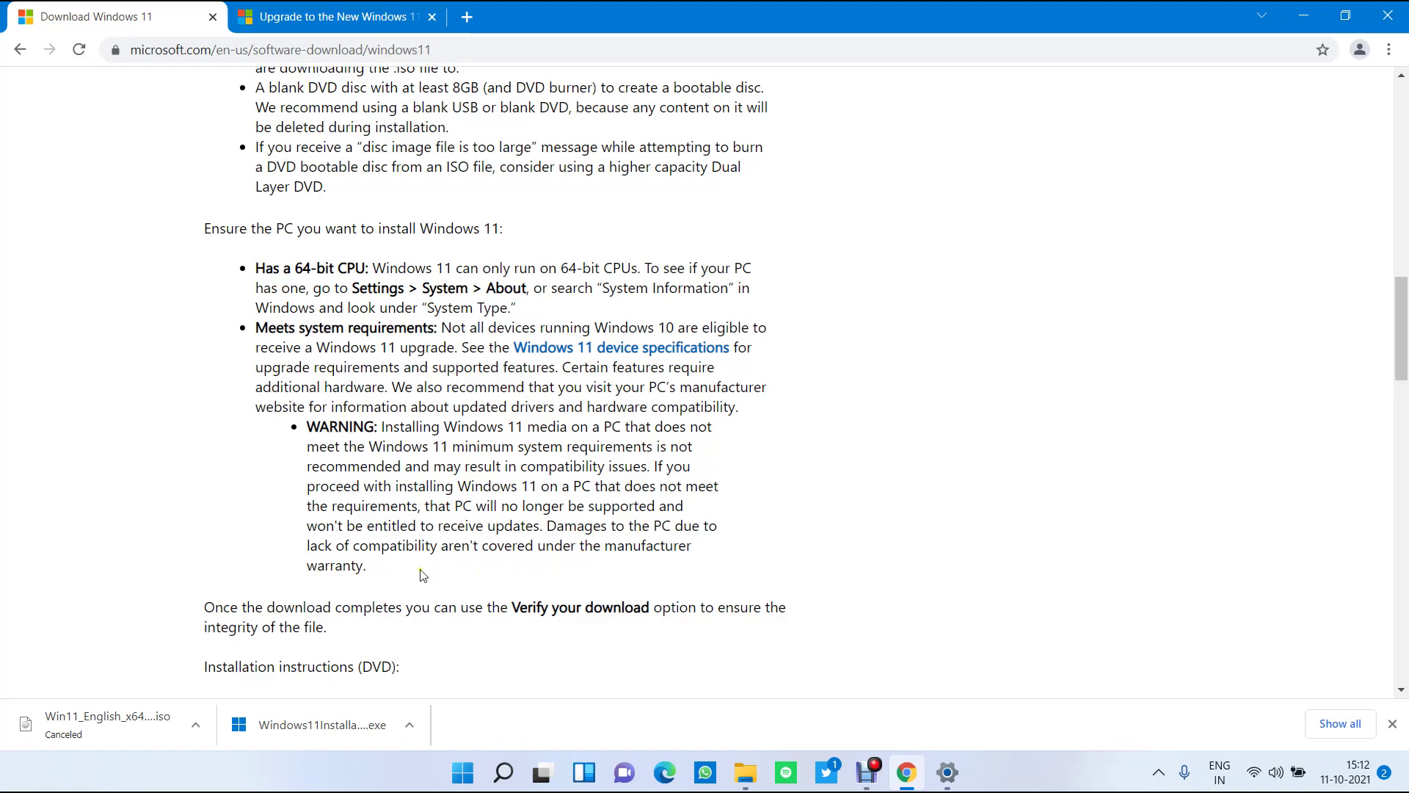
scroll(423, 574, "up", 1)
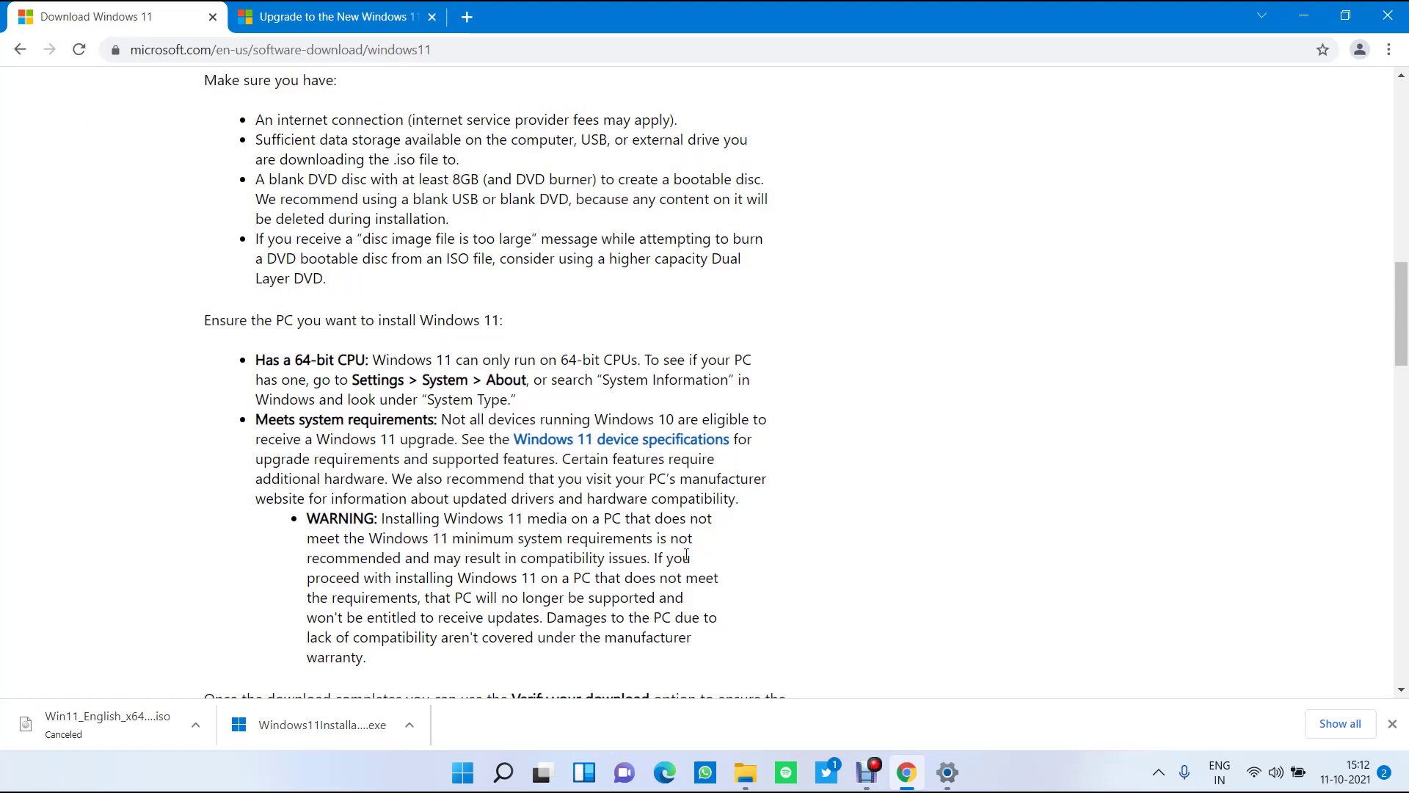
scroll(686, 556, "down", 1)
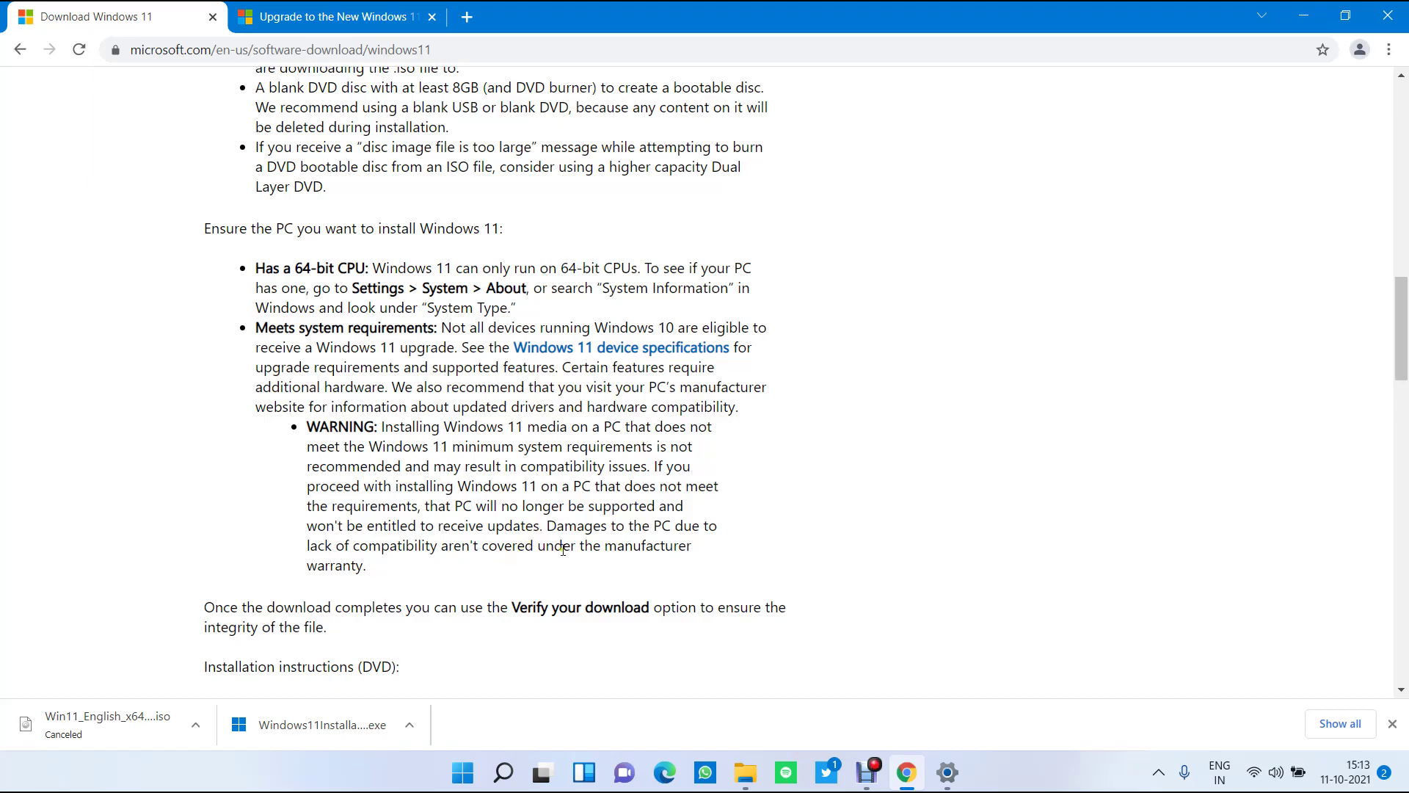
left_click_drag(305, 565, 578, 546)
left_click(499, 576)
scroll(484, 579, "down", 6)
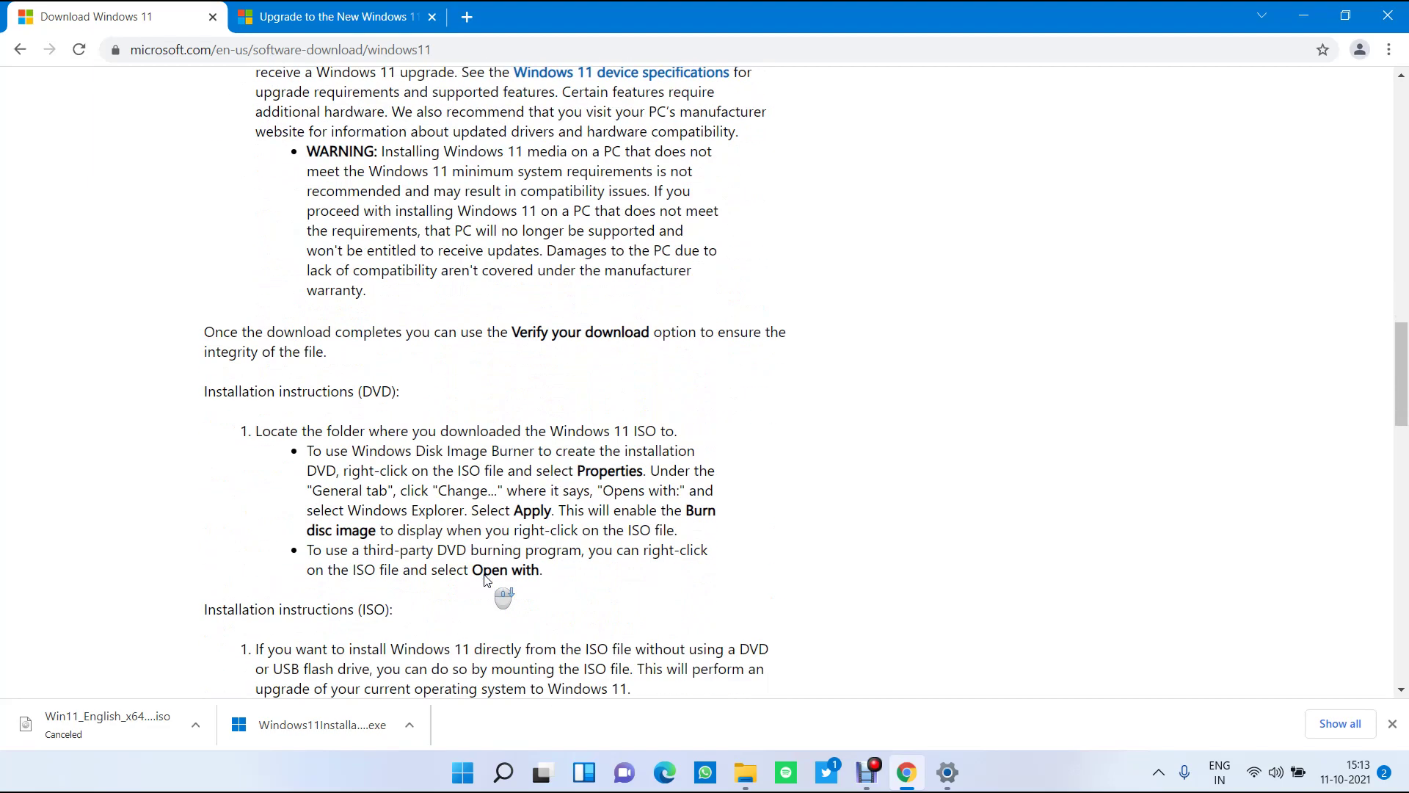